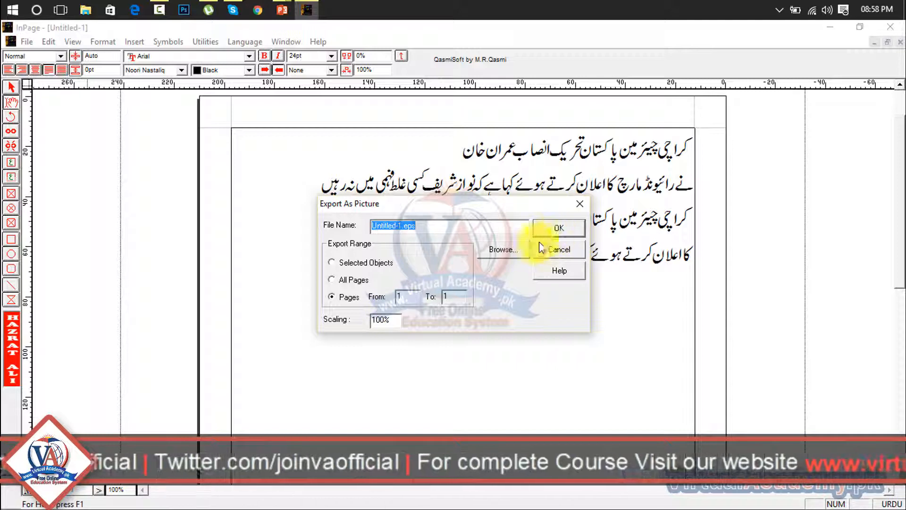
Export page 1 as an Encapsulated PostScript picture named urdu on the Desktop
left_click(514, 248)
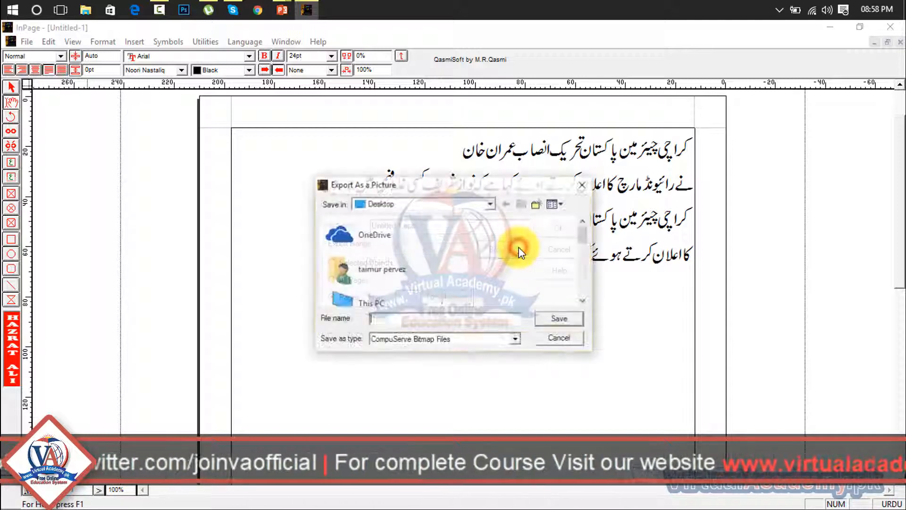
left_click(409, 340)
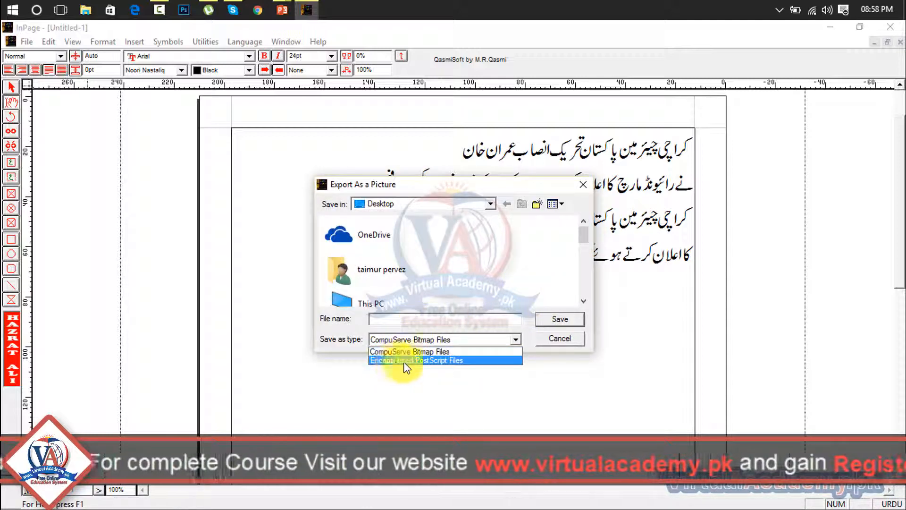
left_click(444, 360)
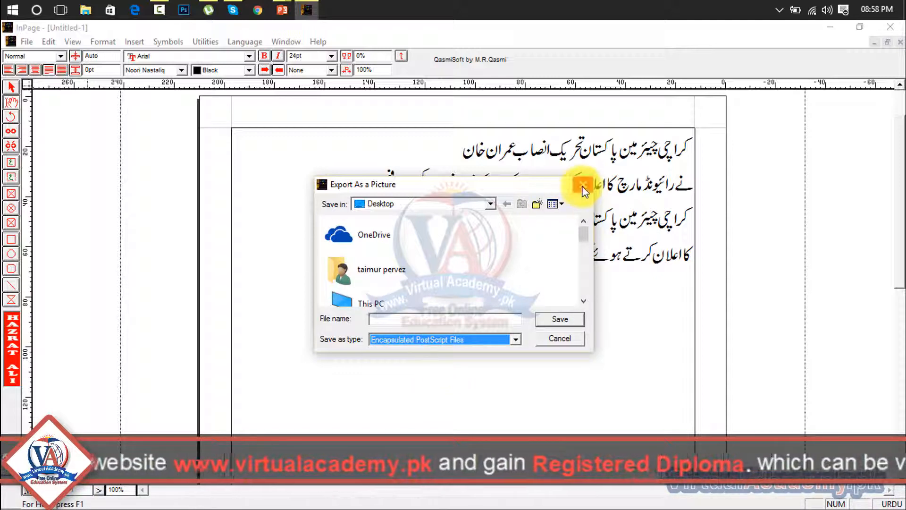
left_click(463, 317)
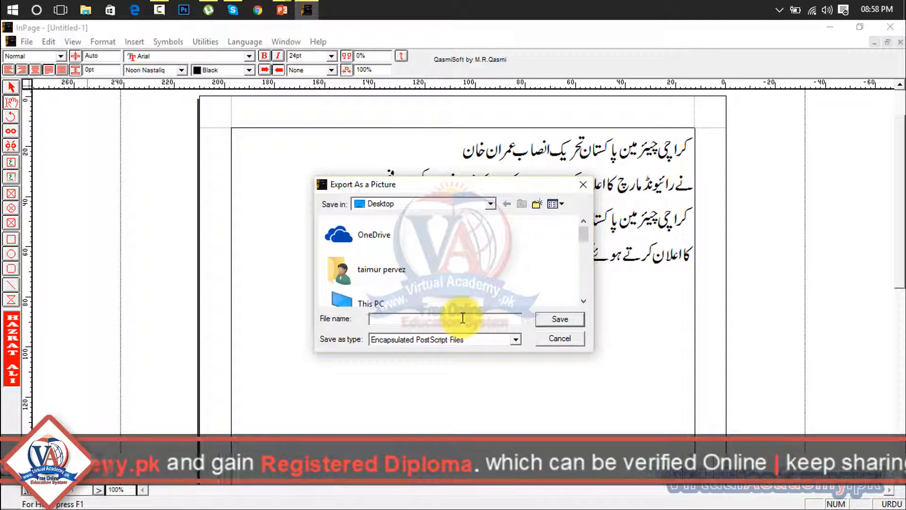
type("urdu")
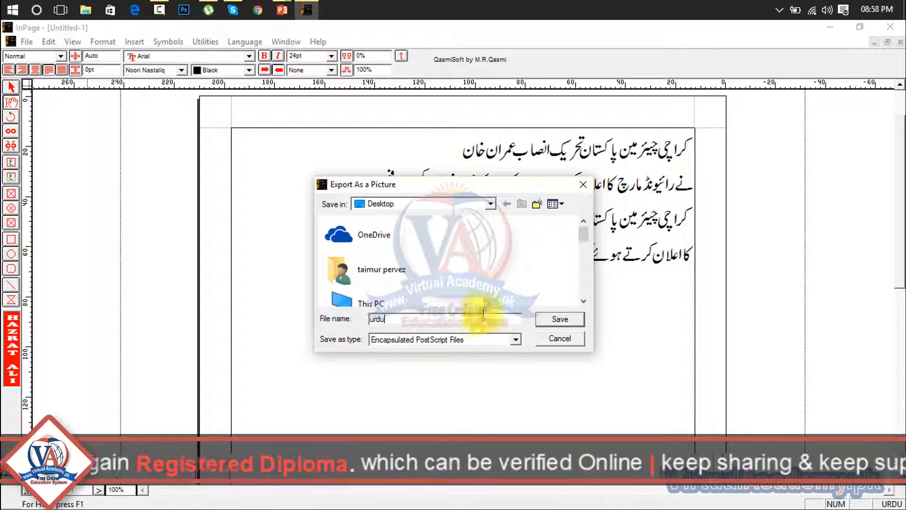
left_click(553, 321)
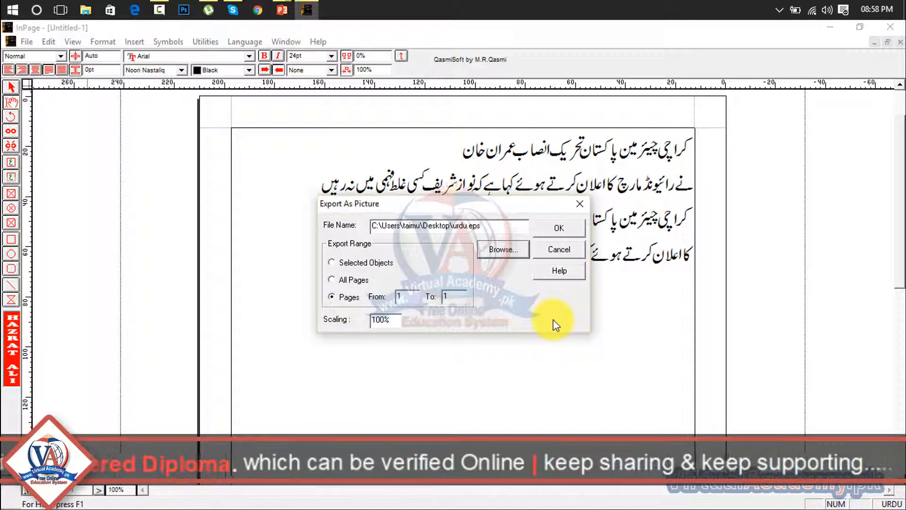
left_click(565, 231)
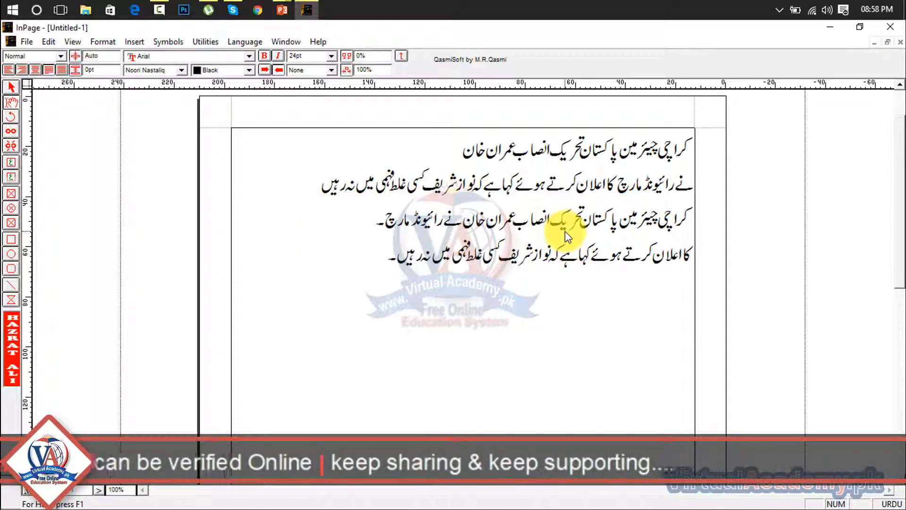
Minimize the document window and locate the exported urdu file on the Desktop in File Explorer
left_click(833, 29)
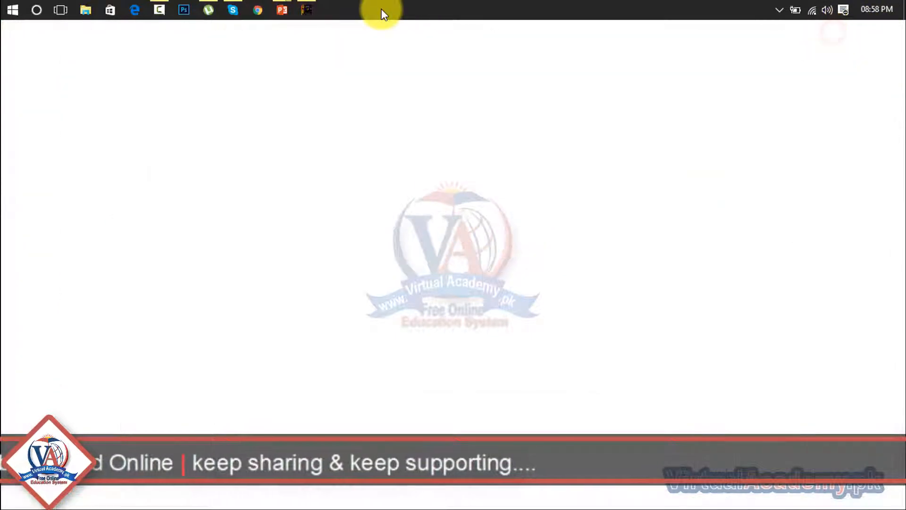
left_click(82, 8)
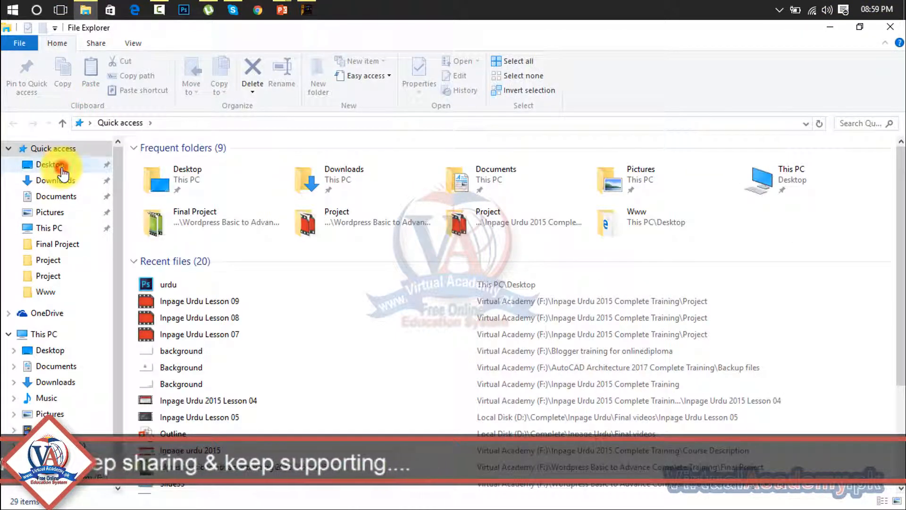
left_click(63, 169)
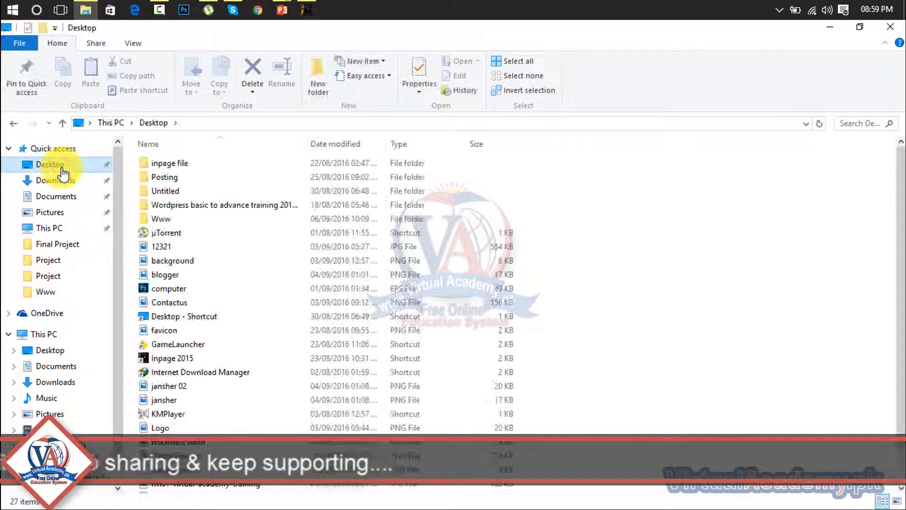
left_click(207, 238)
key("u")
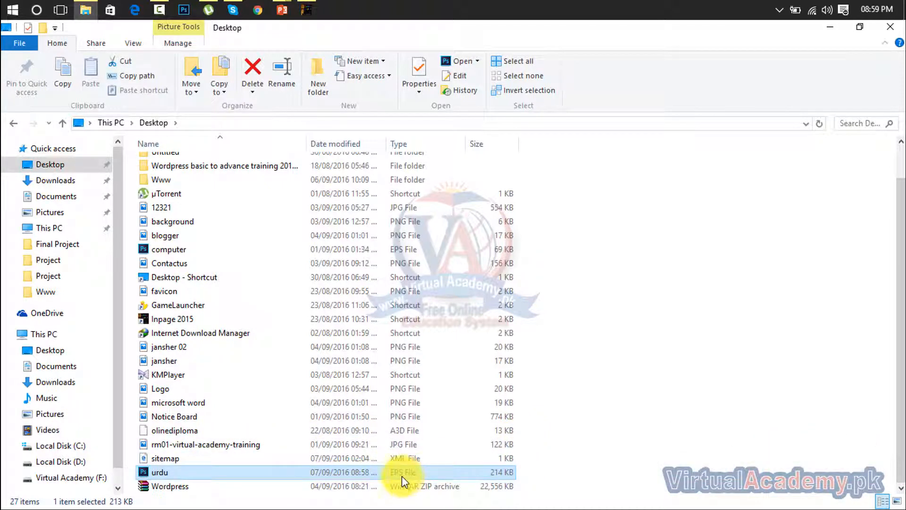
Open the urdu EPS file in Photoshop, rasterizing it at 300 pixels/inch in CMYK Color mode
left_click(162, 473)
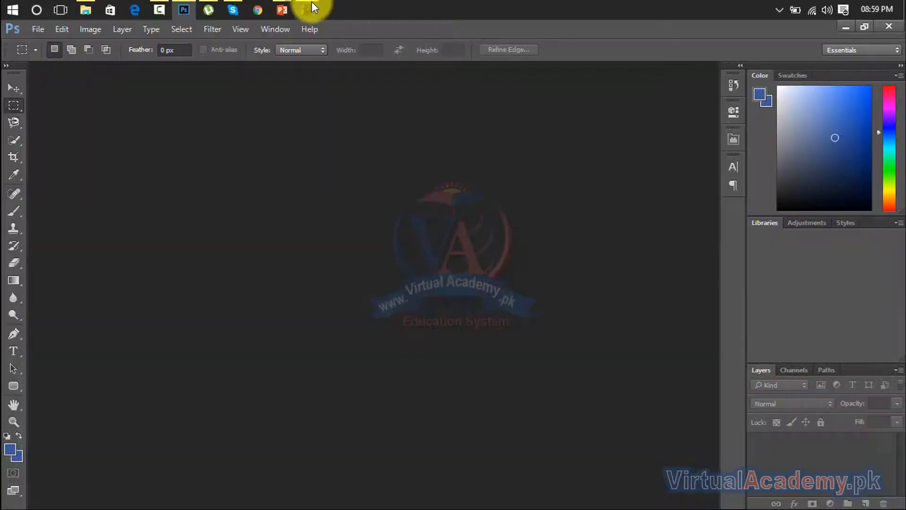
left_click(312, 5)
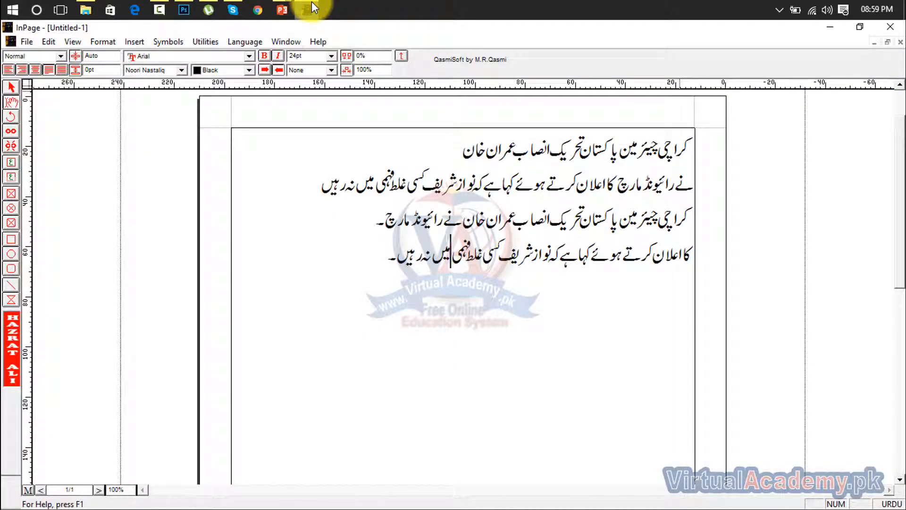
left_click(194, 7)
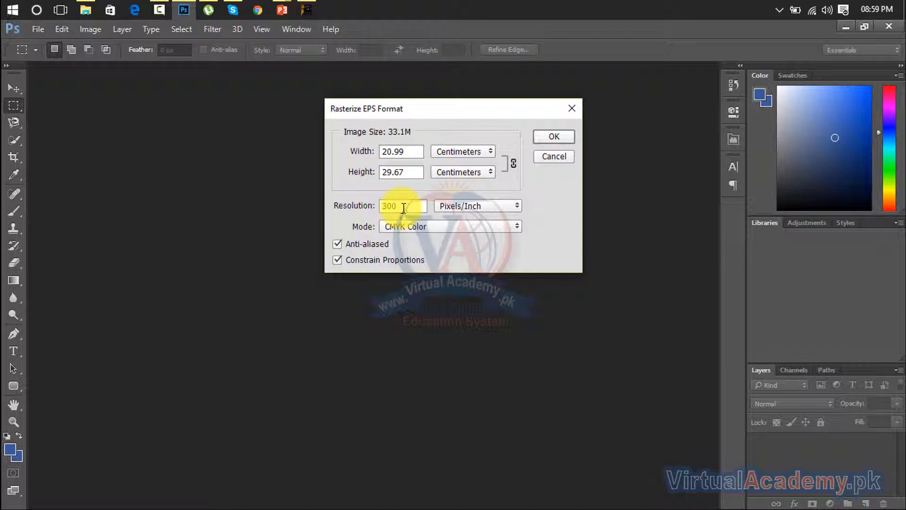
left_click(548, 133)
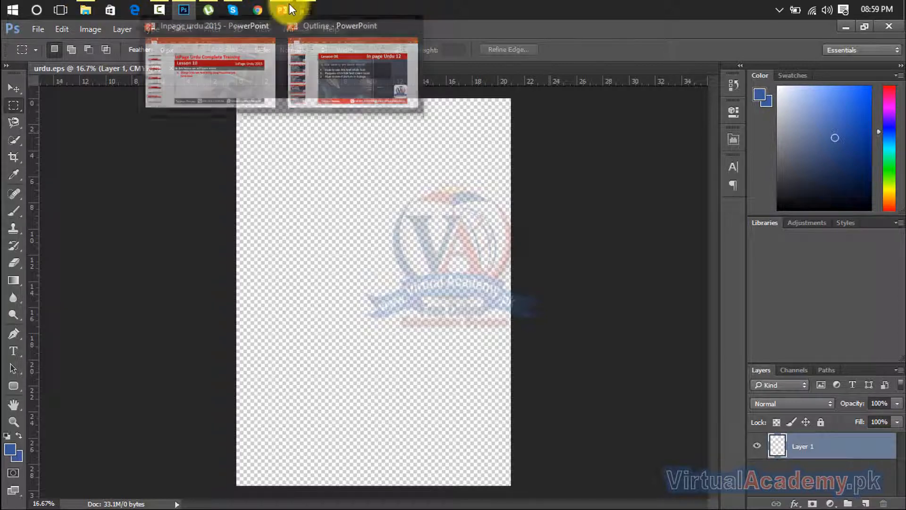
Switch to InPage and insert three blank lines below the first line of Urdu text and four above it
left_click(305, 8)
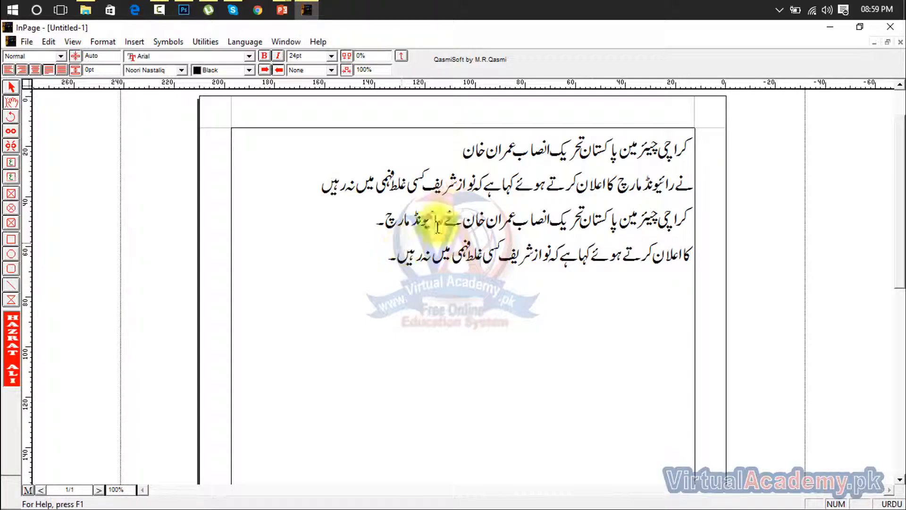
left_click_drag(486, 151, 465, 150)
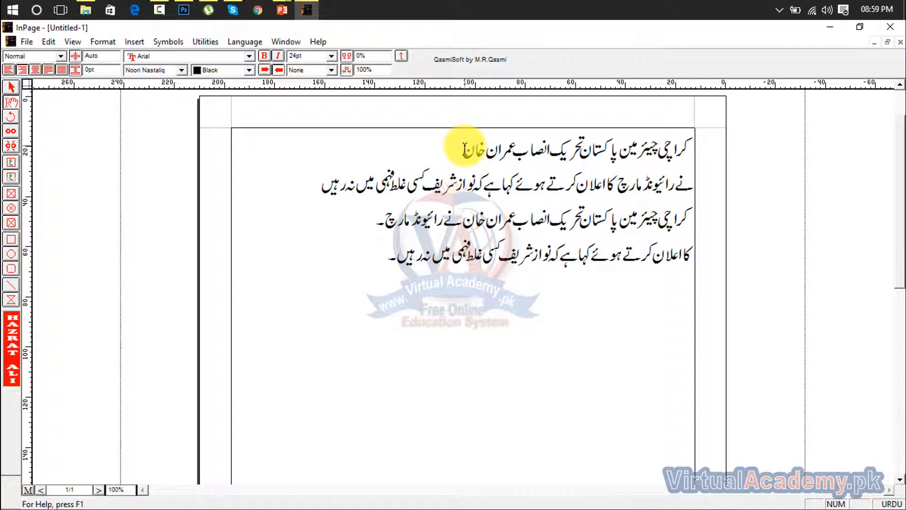
key("Return")
key("Return")
key("Return")
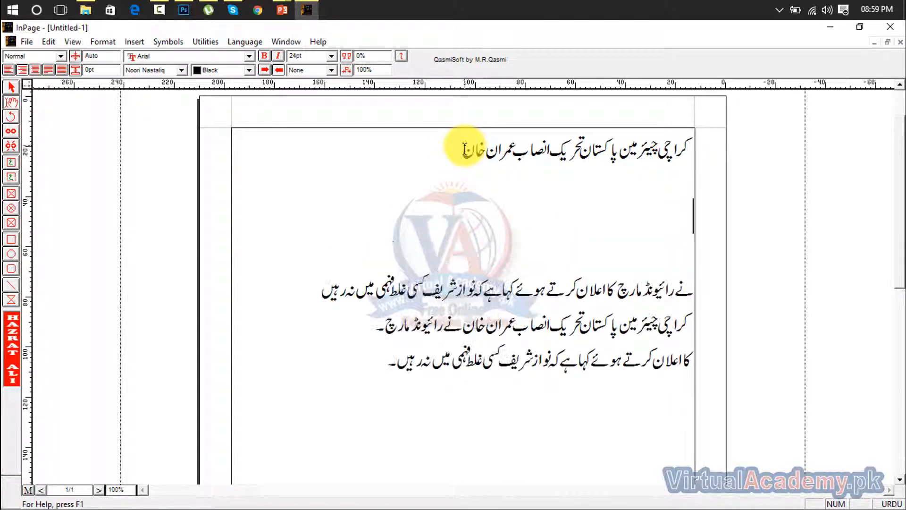
left_click(688, 152)
key("Return")
key("Return")
key("Return")
key("Return")
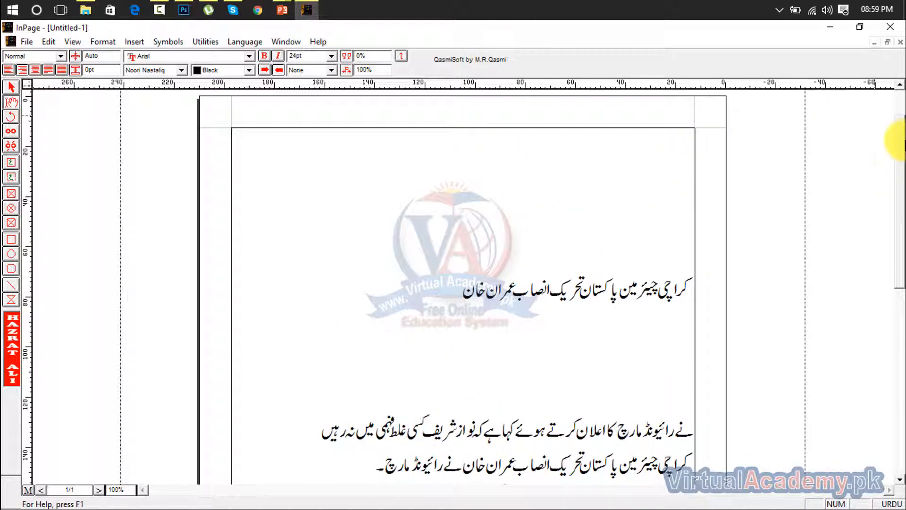
Remove the three blank lines between the first and second lines of Urdu text
left_click_drag(903, 163, 900, 219)
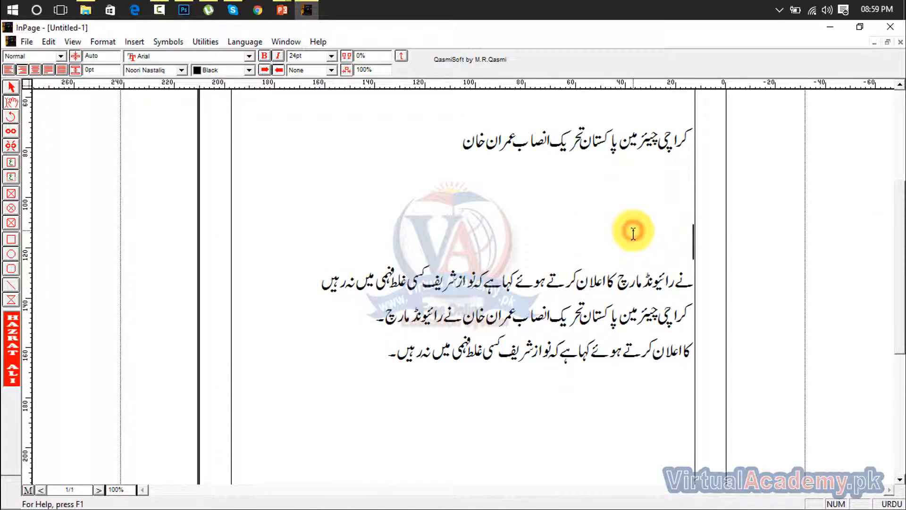
key("BackSpace")
key("BackSpace")
key("BackSpace")
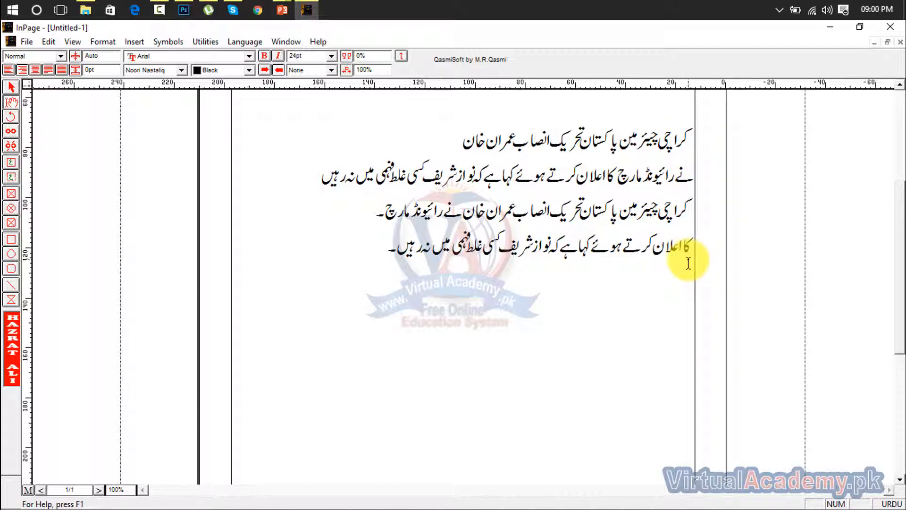
Cut all the text out of the document and close InPage without saving
key("ctrl+a")
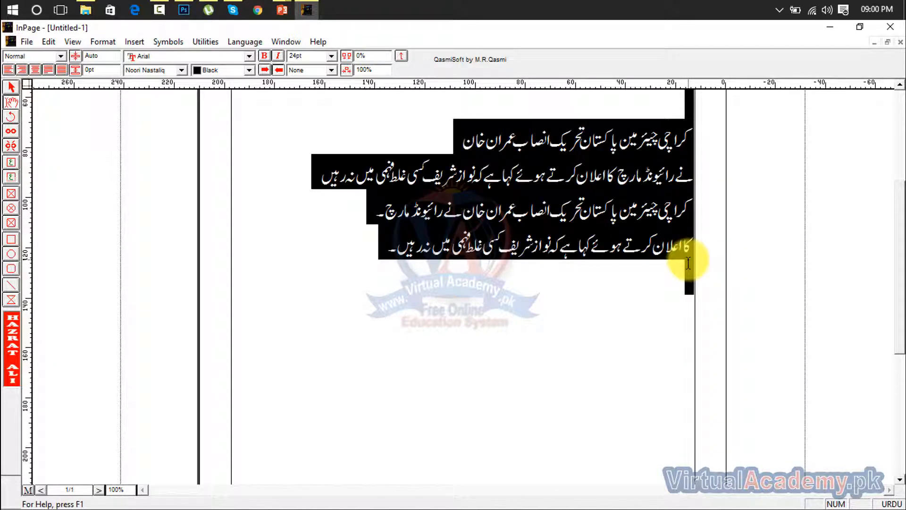
key("Delete")
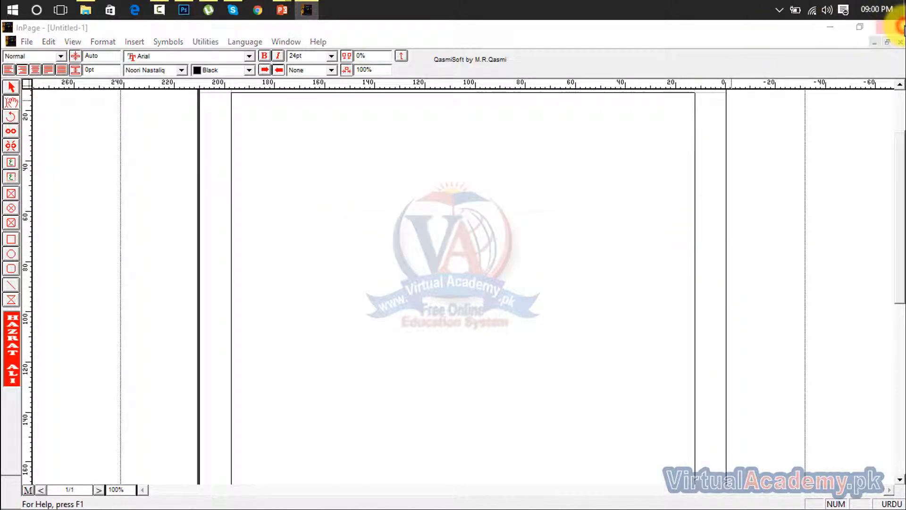
left_click(899, 27)
left_click(464, 301)
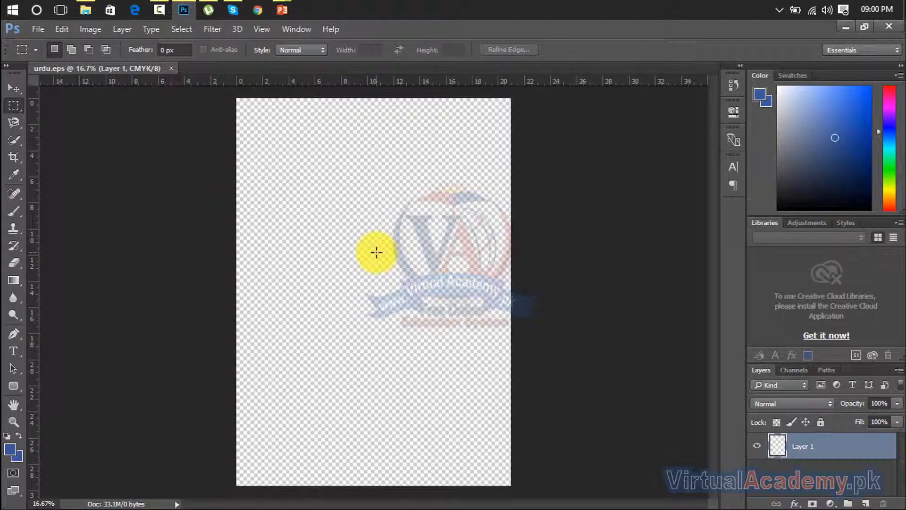
Relaunch InPage and dismiss its startup error messages
key("super")
type("inpage")
key("Return")
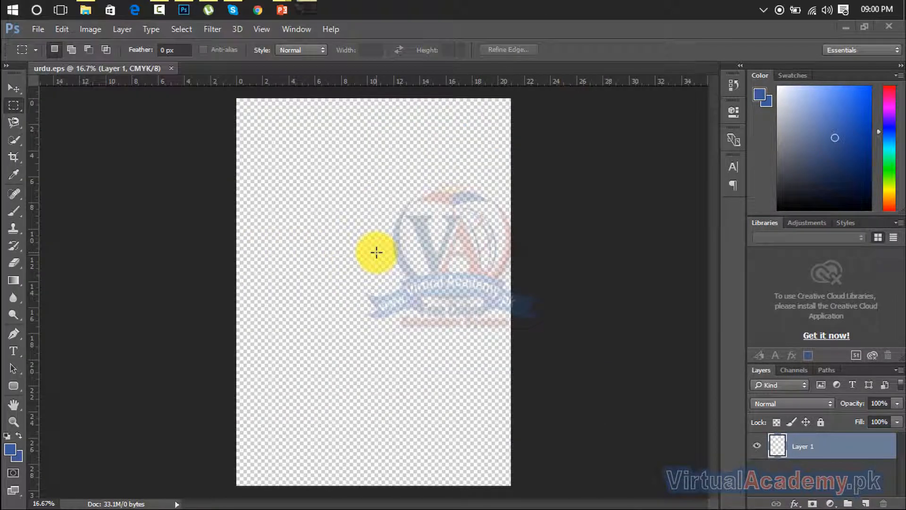
left_click(579, 327)
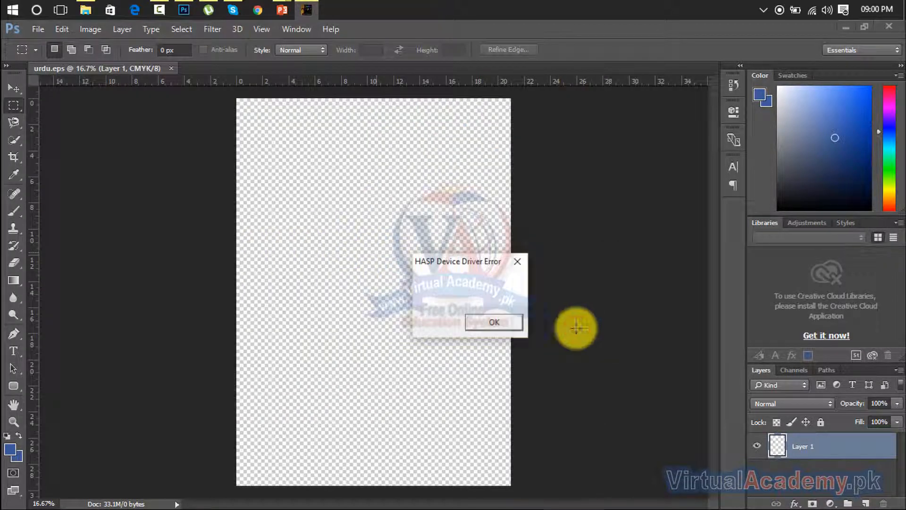
left_click(496, 321)
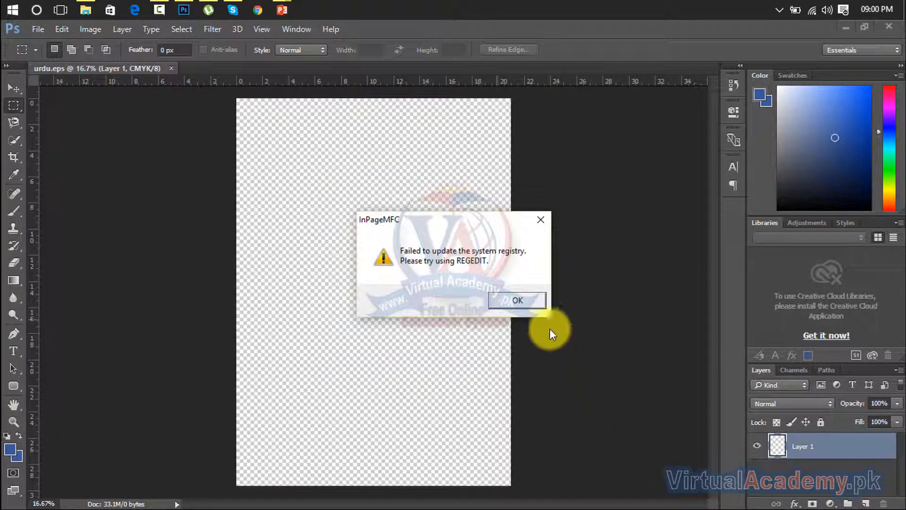
left_click(531, 301)
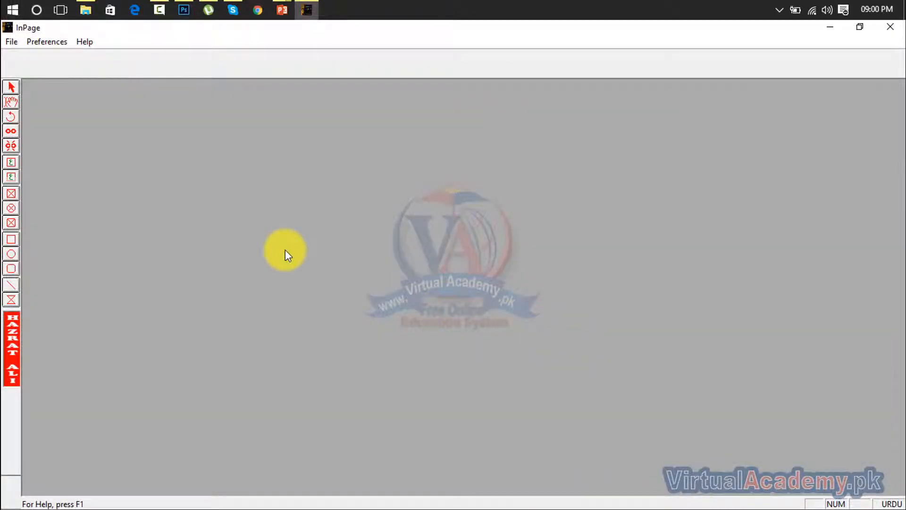
Create a new single-page A4 portrait document with right-to-left direction and paste the cut Urdu text into it
left_click(12, 41)
left_click(21, 63)
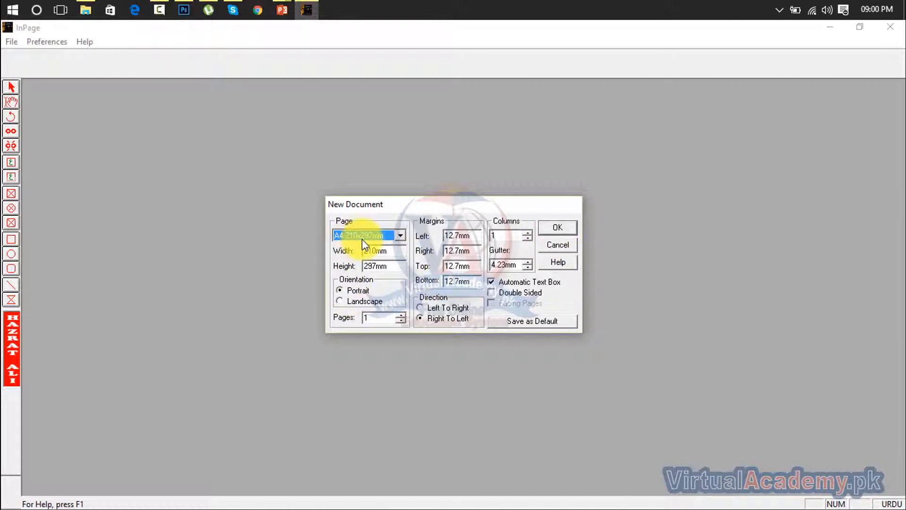
left_click(340, 302)
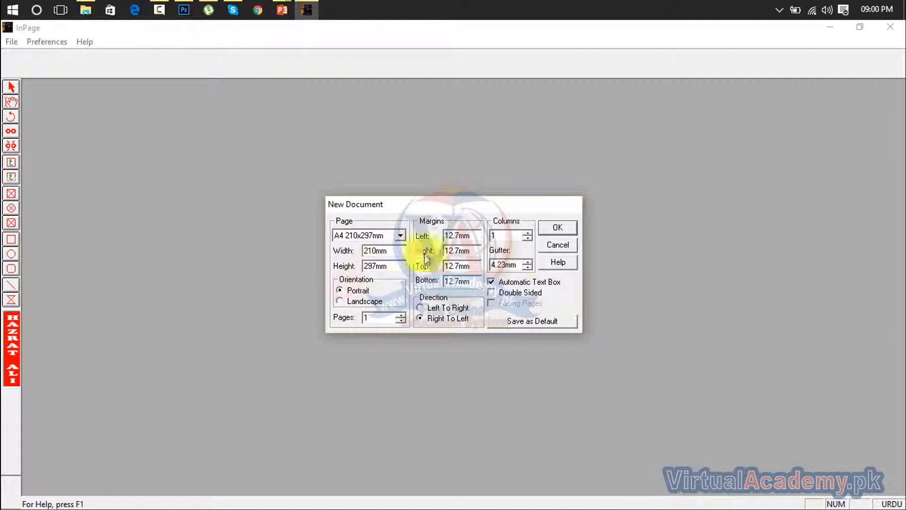
left_click(559, 229)
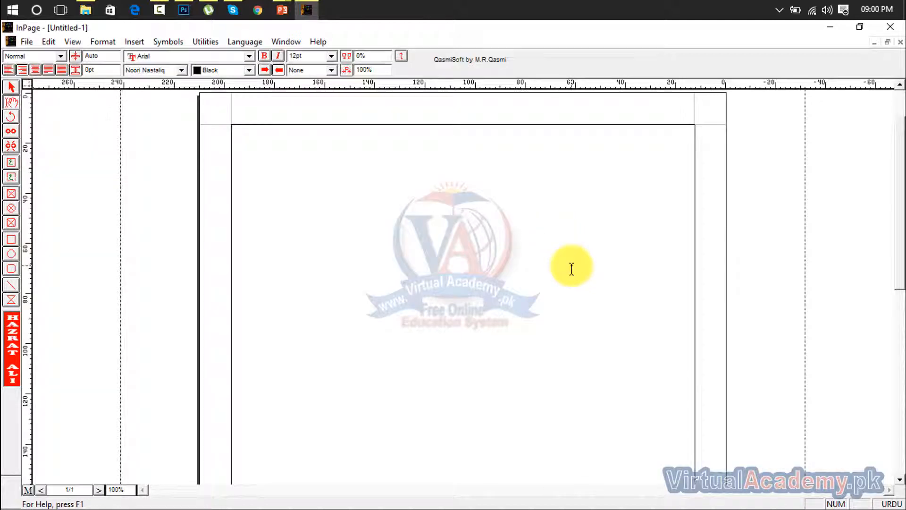
key("ctrl+v")
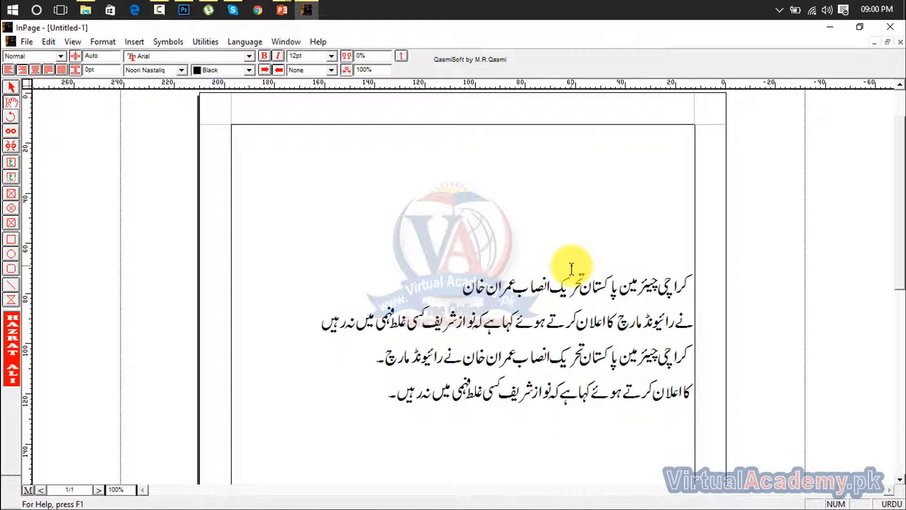
Set up the page export as an Encapsulated PostScript picture on the Desktop, choosing the existing file name urdu
left_click(18, 43)
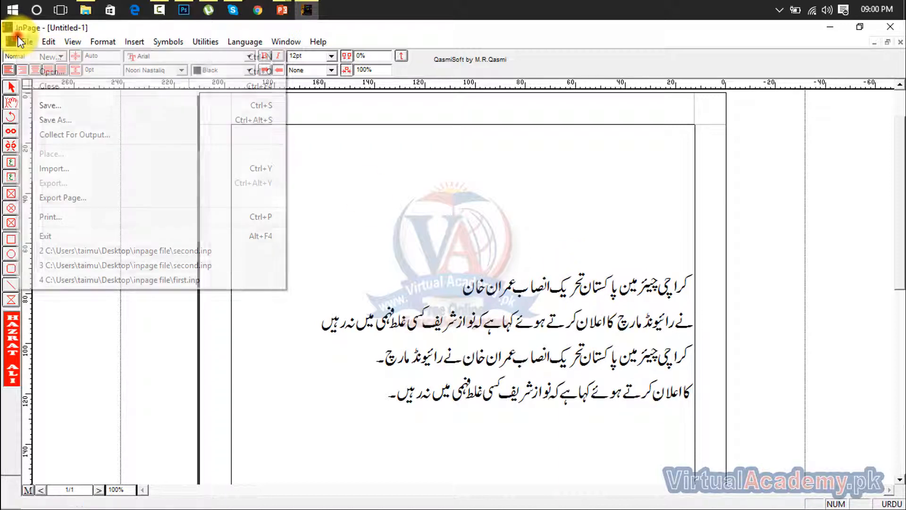
left_click(71, 194)
left_click(501, 250)
left_click(495, 340)
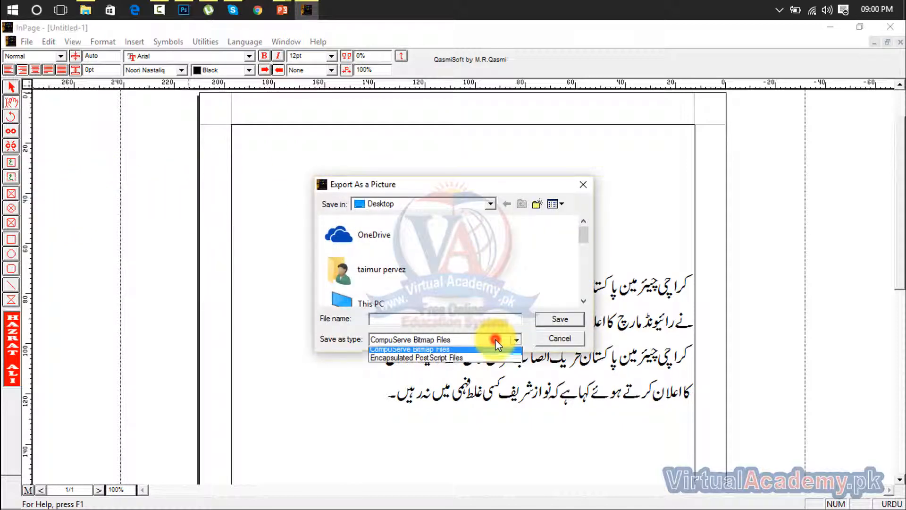
left_click(493, 359)
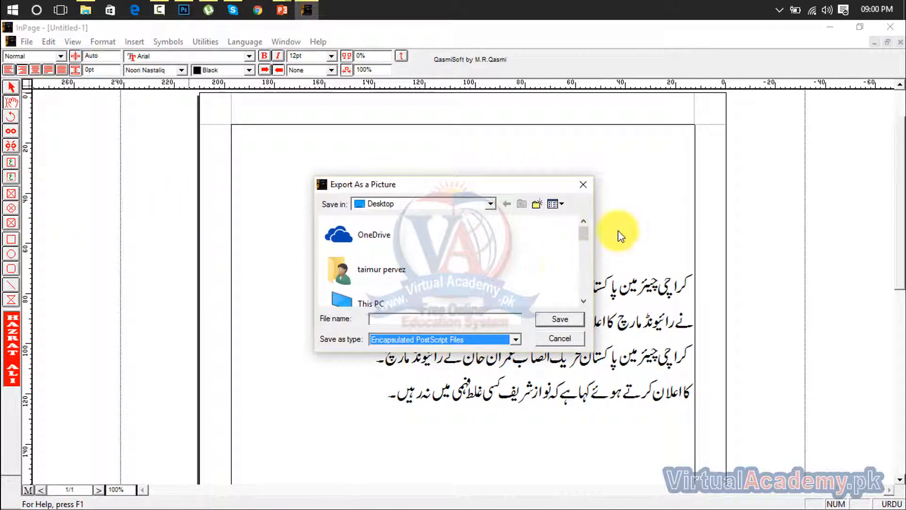
left_click_drag(584, 232, 582, 299)
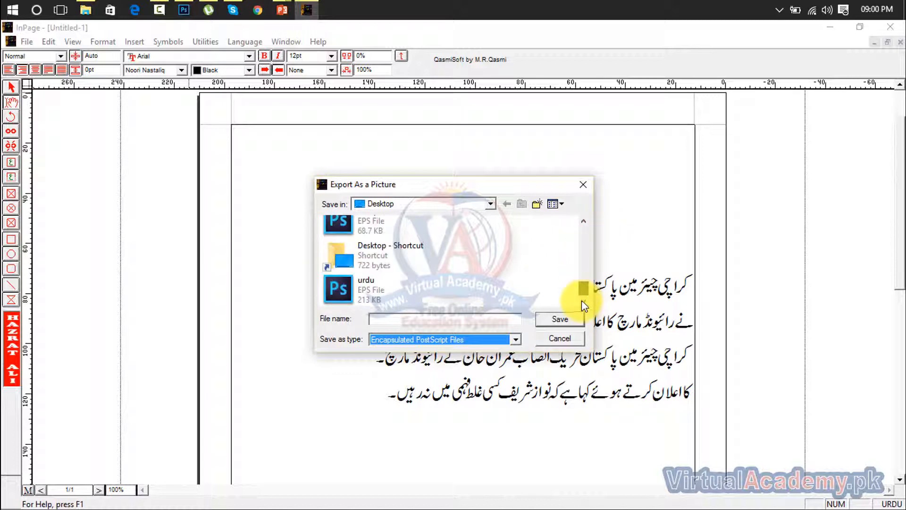
left_click(406, 291)
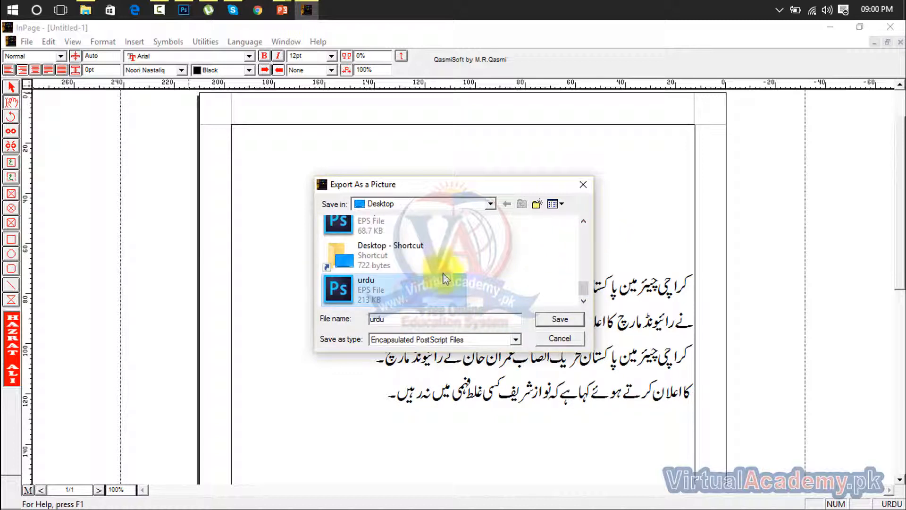
Switch to Photoshop and close the open urdu.eps document without saving it
left_click(195, 8)
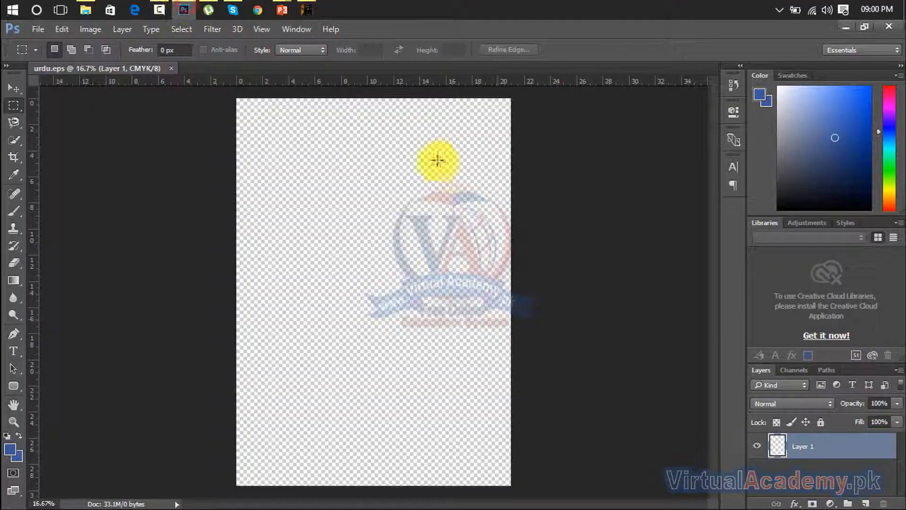
left_click(171, 69)
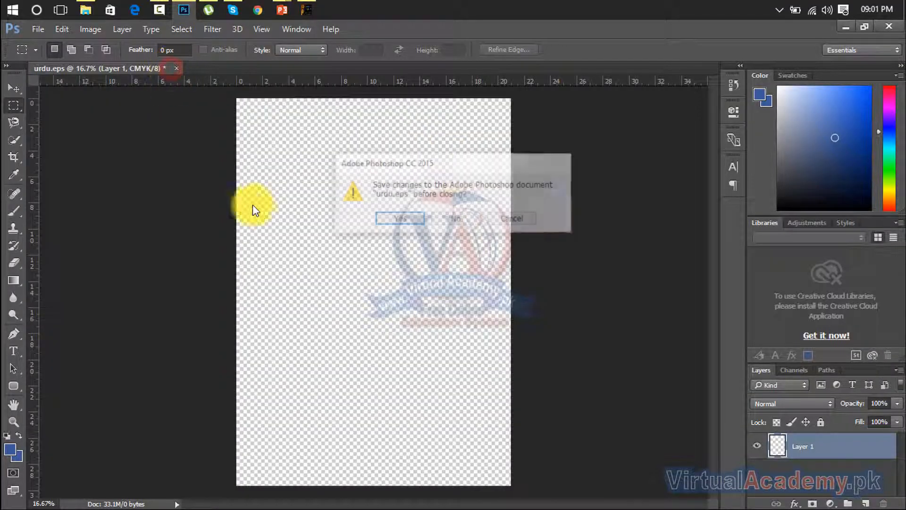
left_click(456, 219)
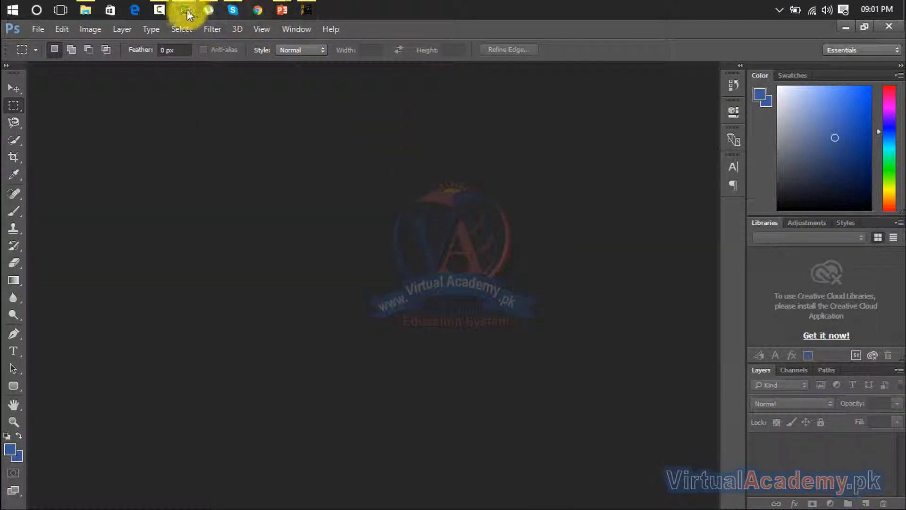
Return to InPage and export page 1 at 100% scaling, overwriting urdu.eps on the Desktop
left_click(306, 10)
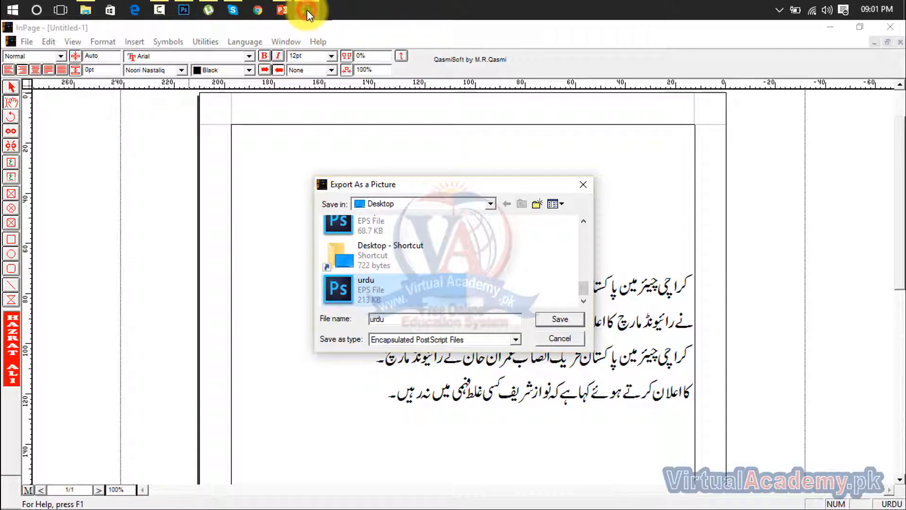
double_click(427, 285)
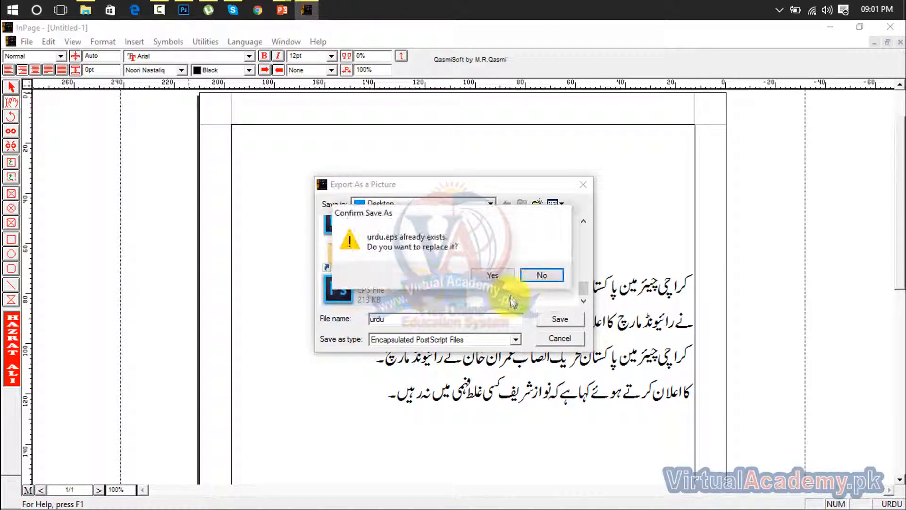
left_click(495, 277)
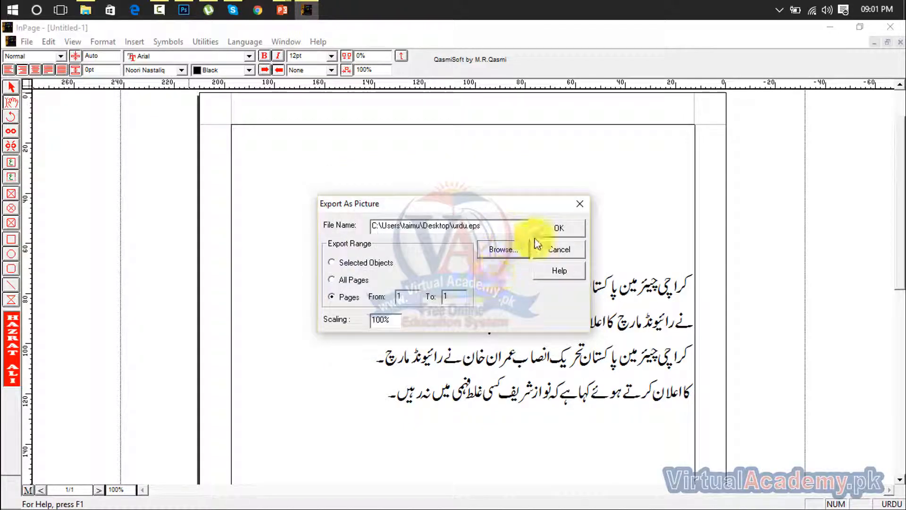
left_click(558, 227)
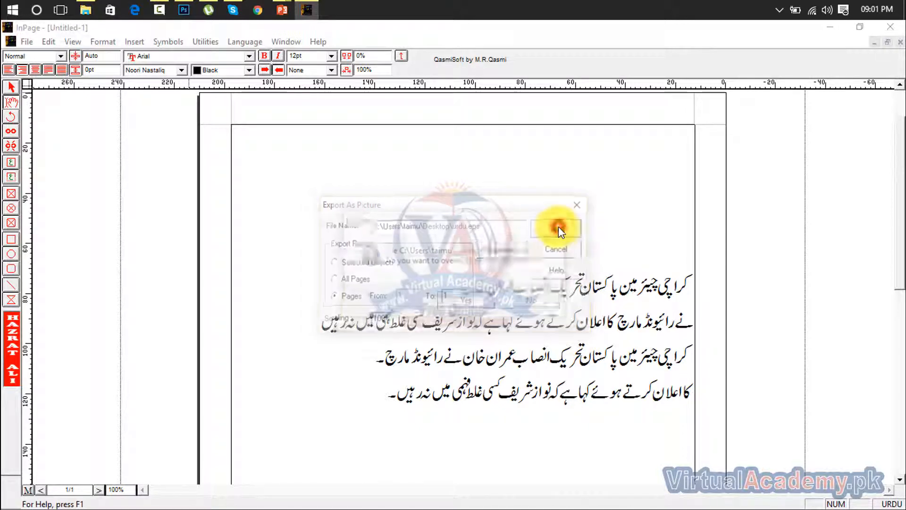
left_click(465, 301)
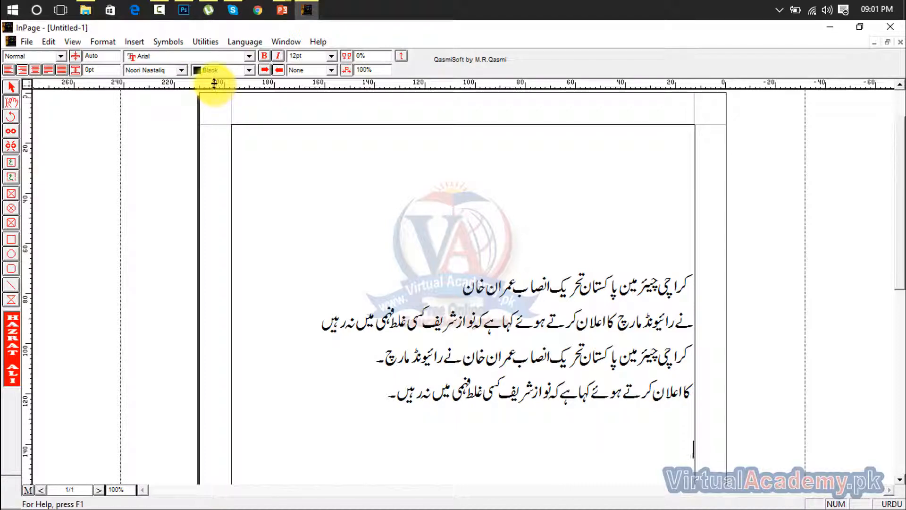
Switch to Photoshop and open urdu.eps from the Desktop with the offered rasterizing settings, then enlarge the Urdu text to 33.3%
left_click(184, 10)
left_click(44, 24)
left_click(46, 51)
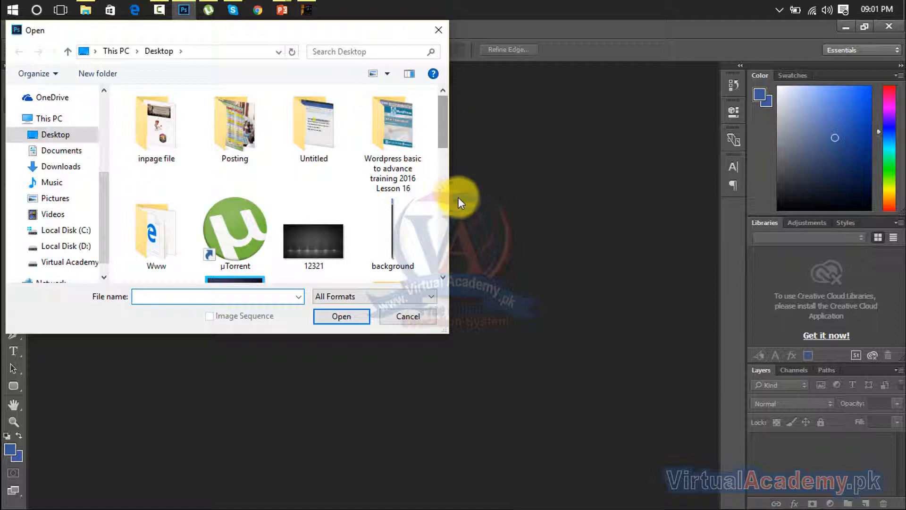
scroll(443, 138, "down", 5)
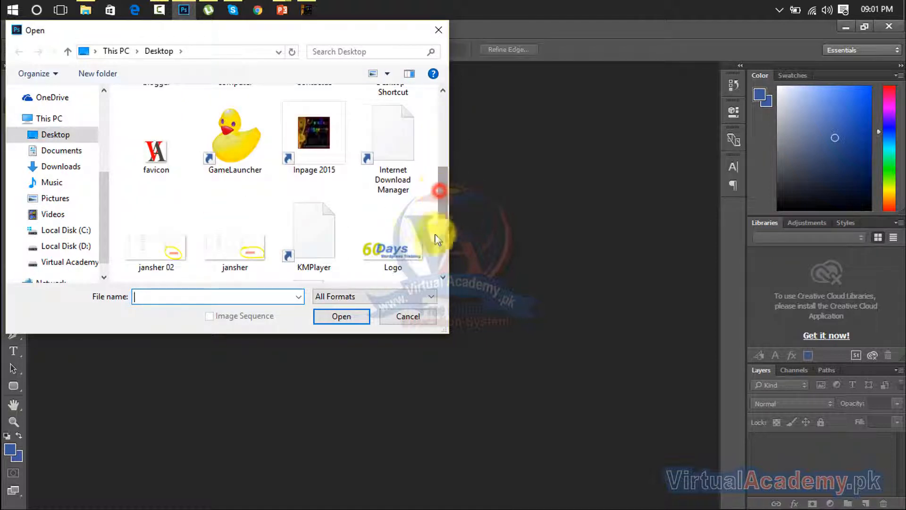
left_click_drag(439, 213, 439, 263)
double_click(227, 235)
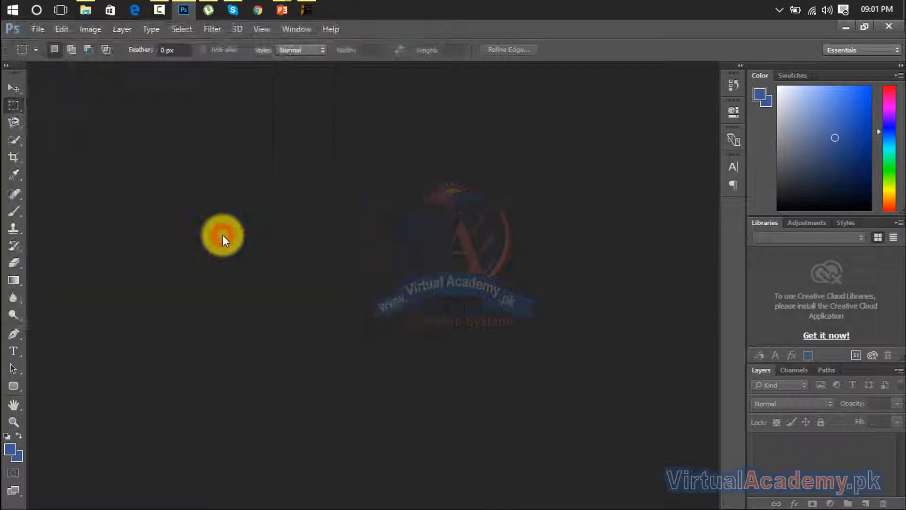
left_click(541, 138)
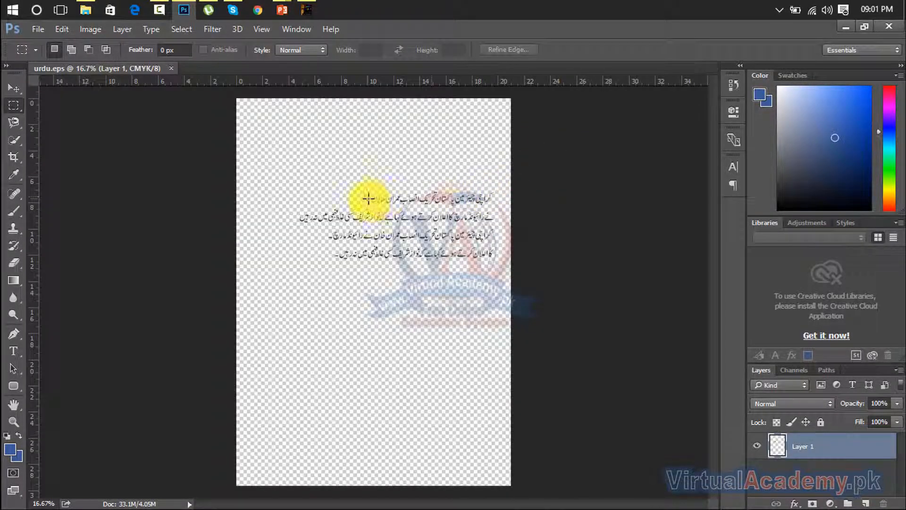
key("ctrl+plus")
key("ctrl+plus")
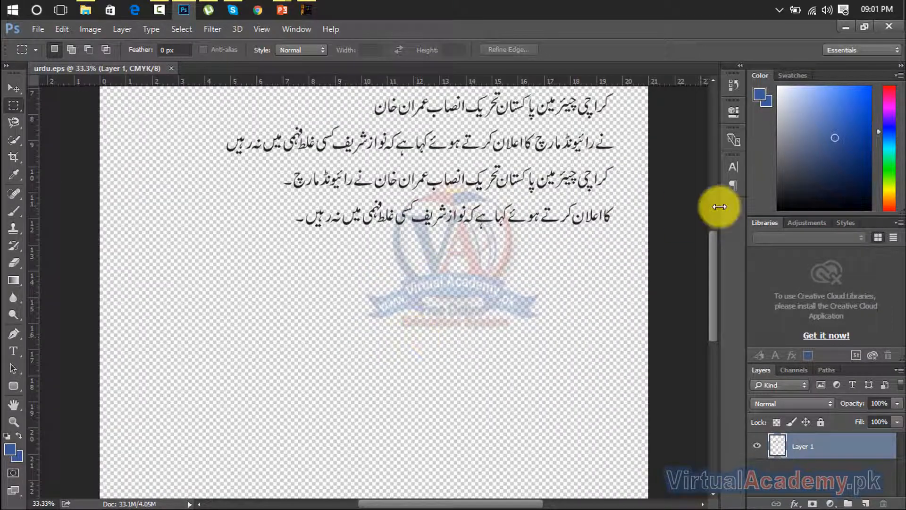
left_click_drag(711, 245, 714, 213)
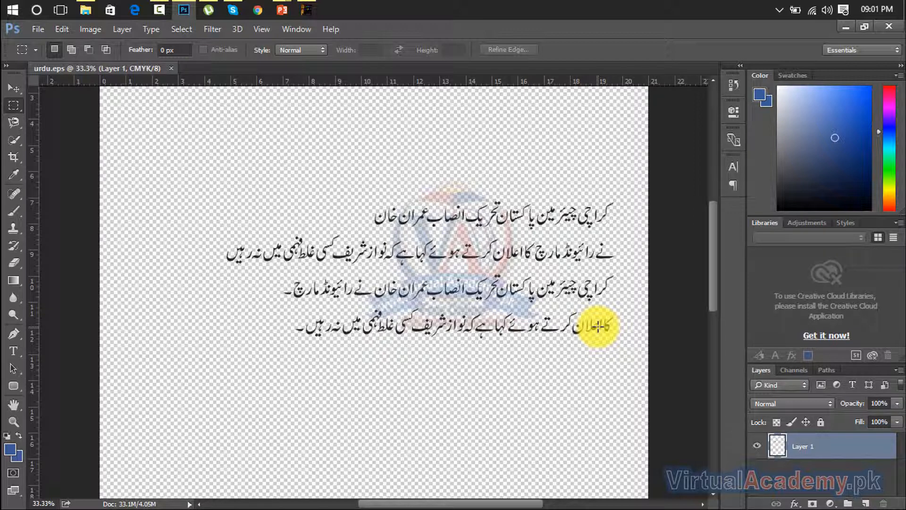
Switch to InPage and draw a text box about 145 mm wide and 88 mm high over the page's upper part
left_click(308, 7)
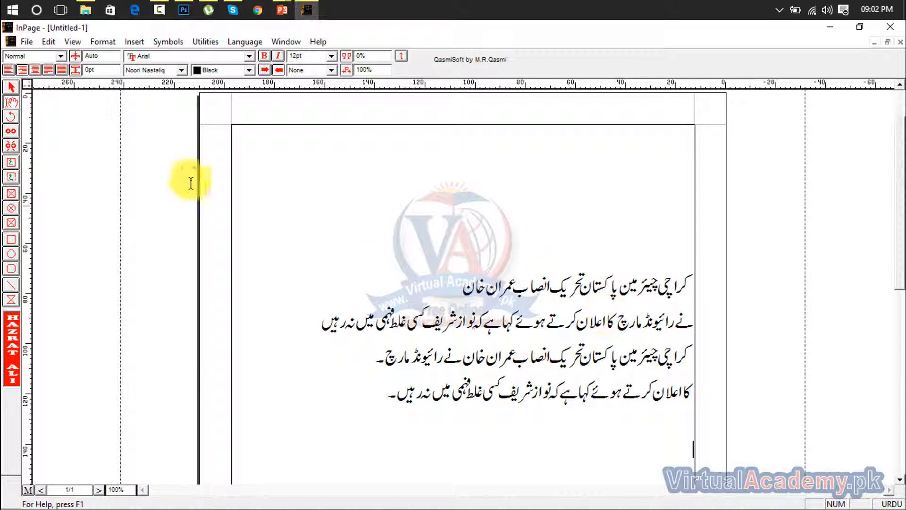
left_click(10, 162)
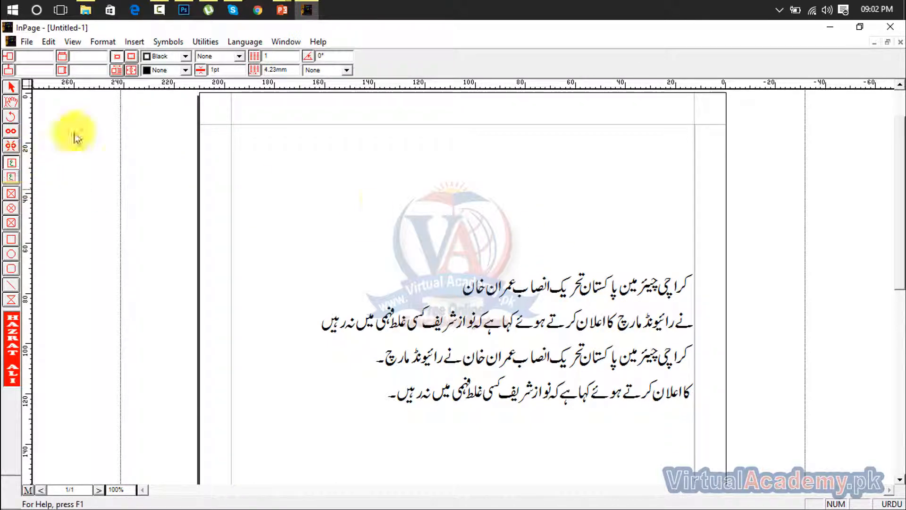
left_click_drag(292, 153, 653, 373)
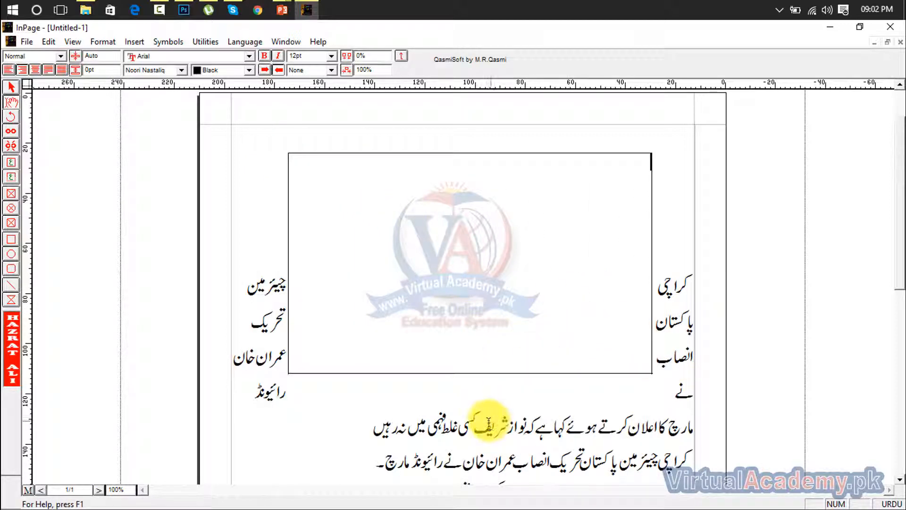
Copy all the Urdu text on the page into the new text box
left_click_drag(243, 290, 580, 504)
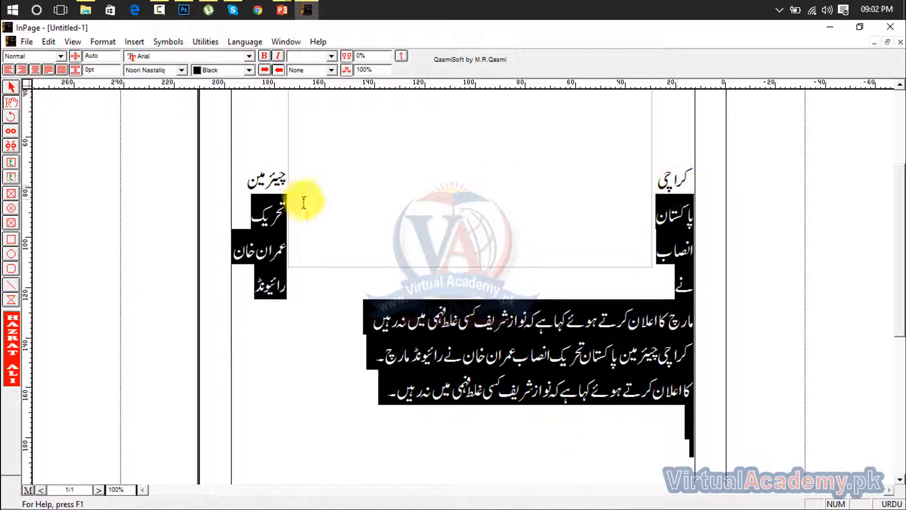
left_click_drag(242, 172, 384, 287)
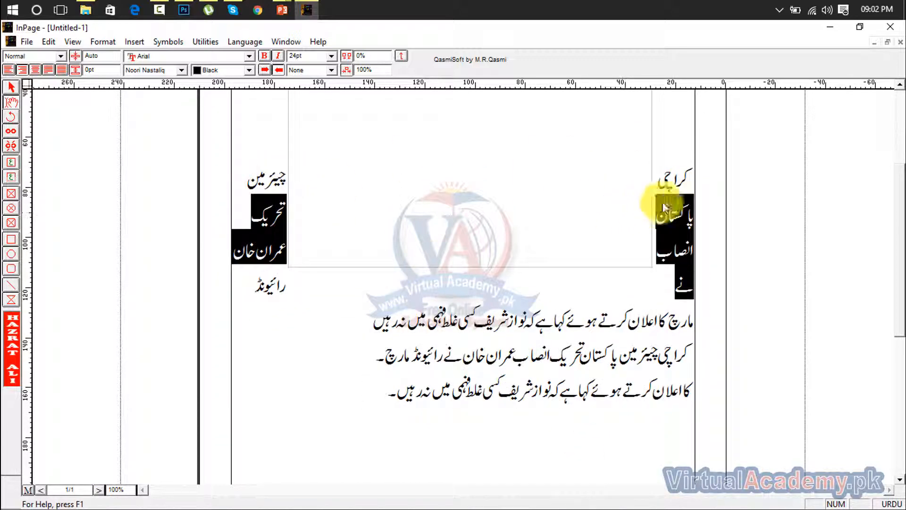
left_click_drag(691, 177, 435, 419)
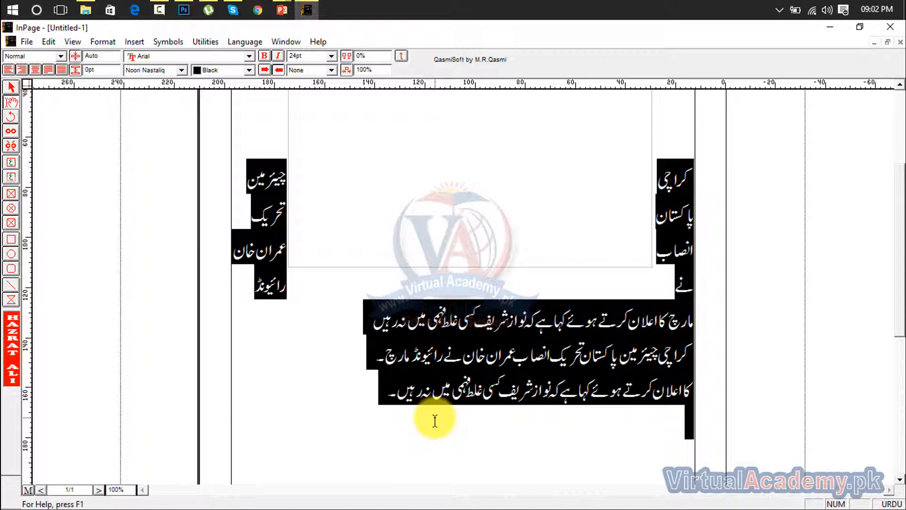
left_click(483, 236)
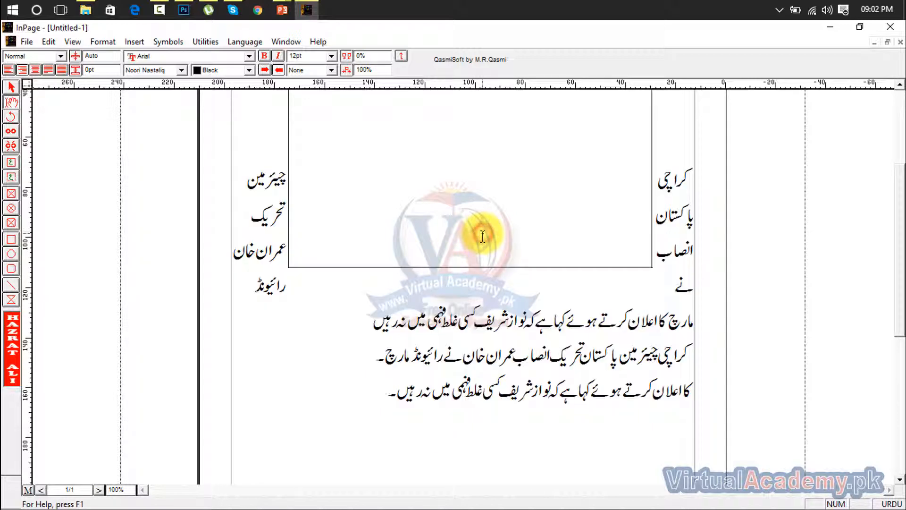
key("ctrl+v")
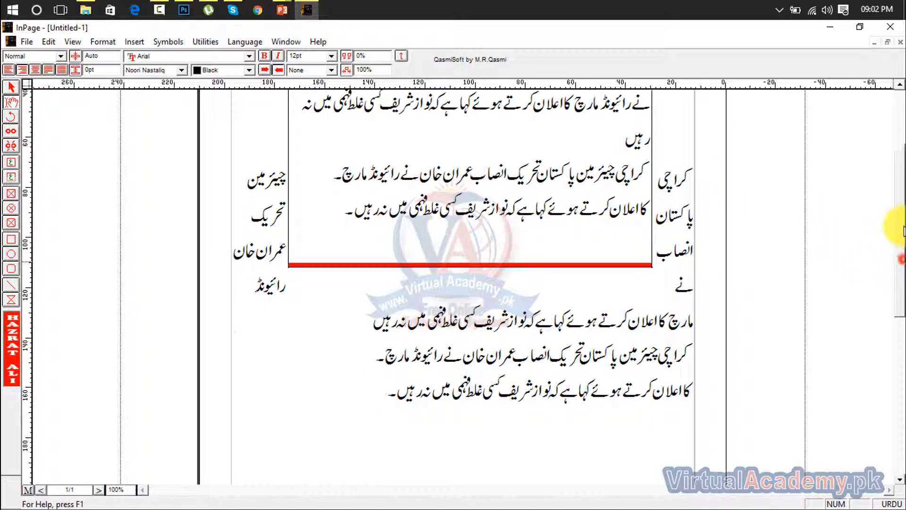
Resize the text box to about 160 mm wide and 78 mm high so each Urdu line fits
left_click_drag(899, 243, 899, 208)
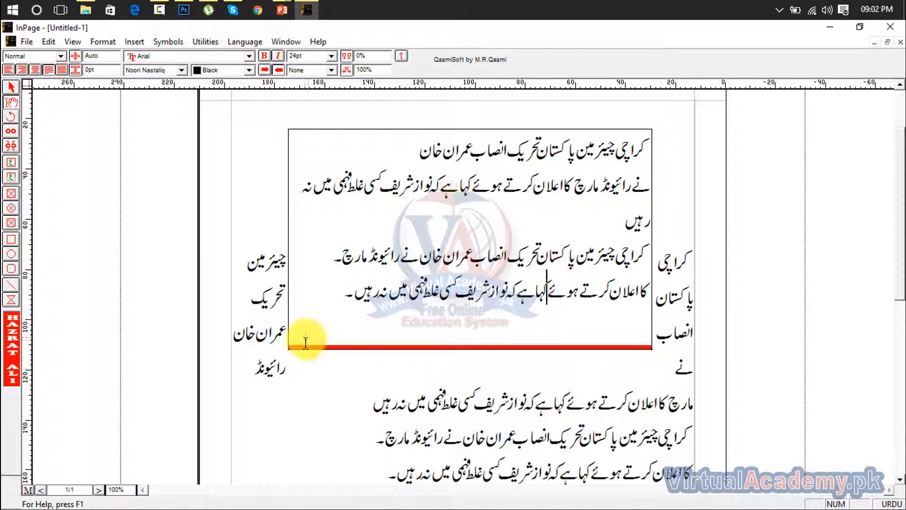
left_click(12, 87)
left_click(416, 343)
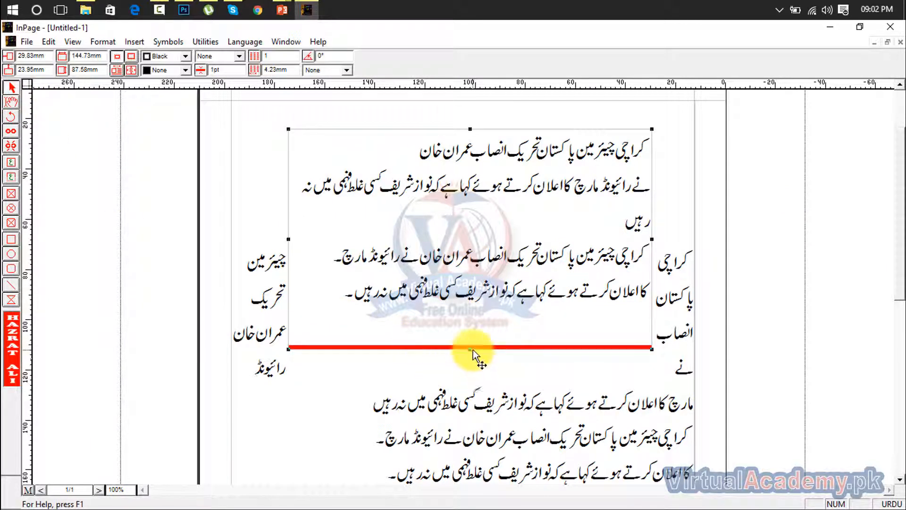
left_click_drag(470, 348, 456, 431)
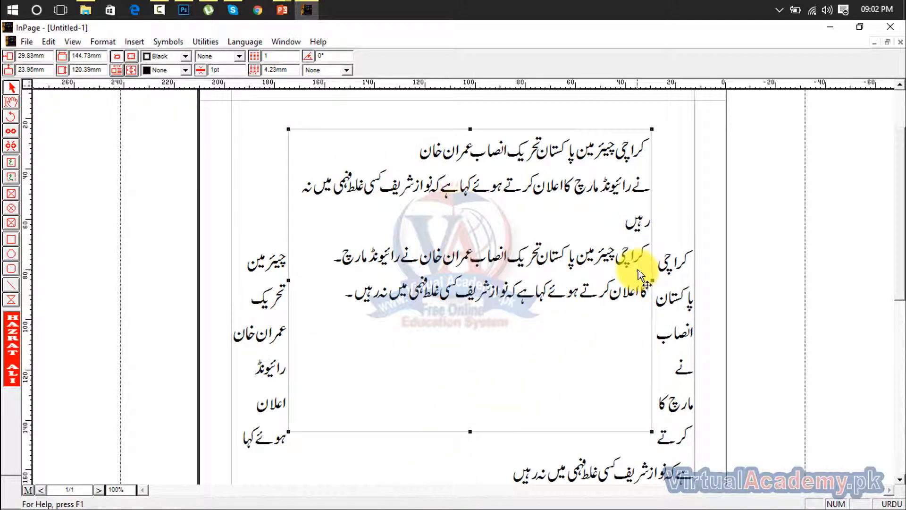
left_click_drag(652, 279, 689, 280)
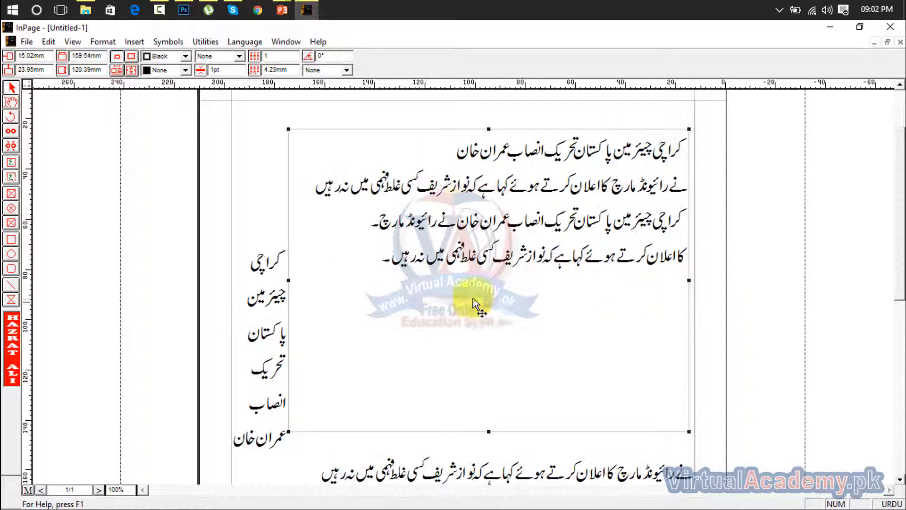
left_click_drag(486, 430, 486, 324)
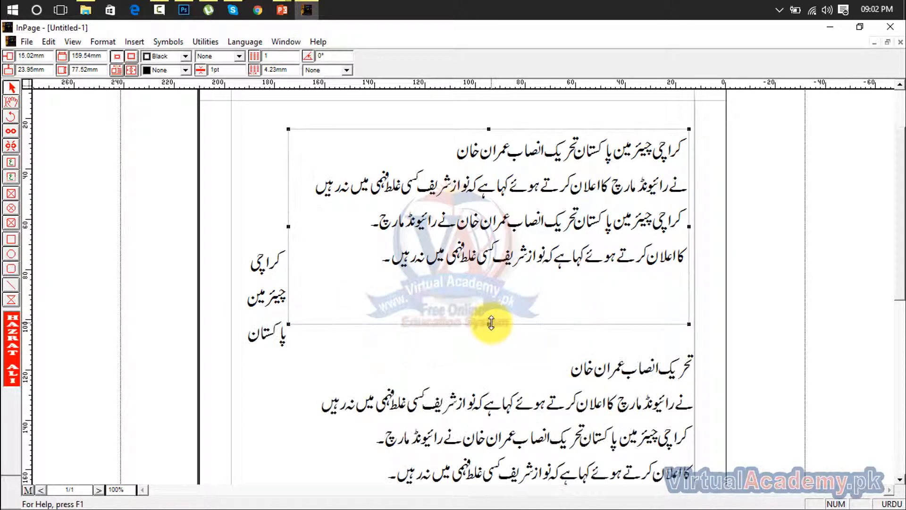
Copy the Urdu text box, switch to Photoshop and create a grayscale document 1366 pixels wide at 72 pixels/inch with a white background
right_click(314, 174)
left_click(343, 230)
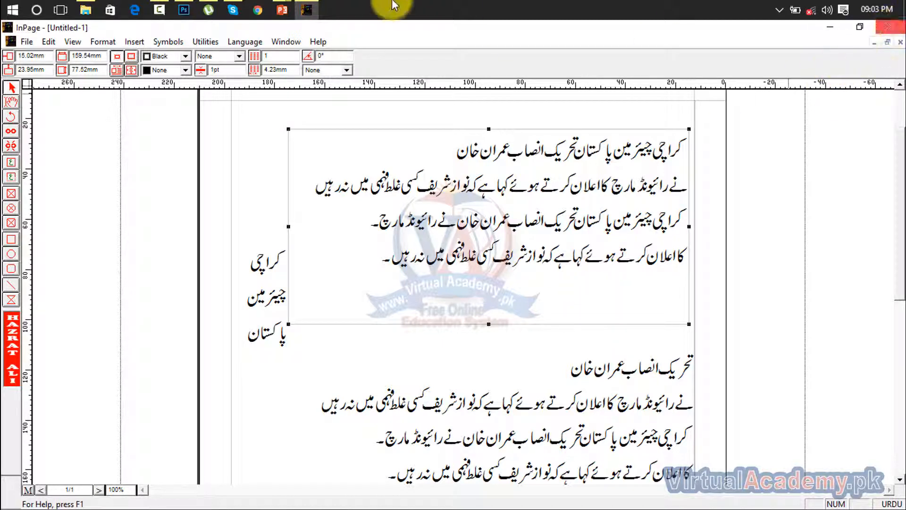
left_click(191, 8)
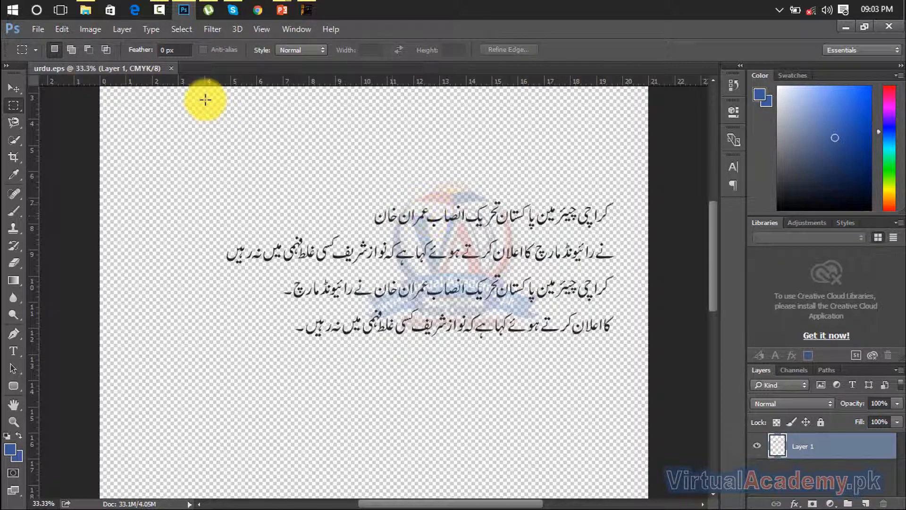
left_click(35, 34)
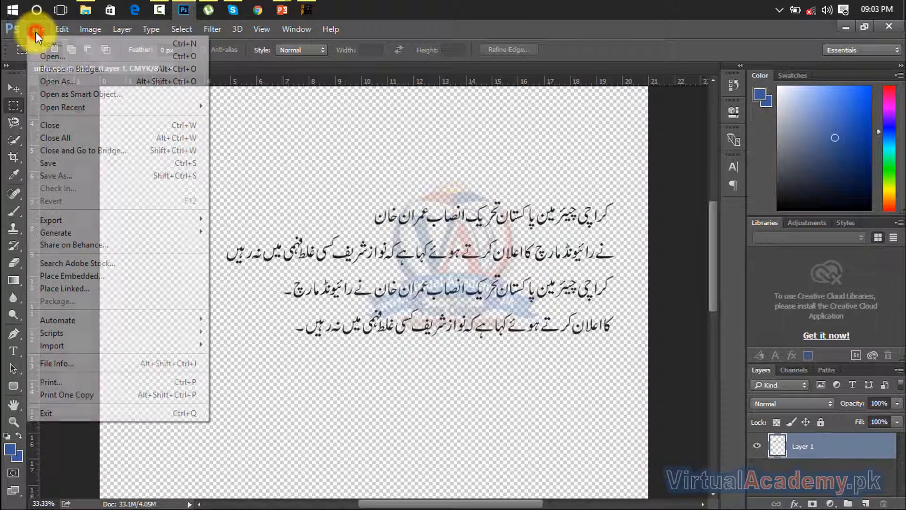
left_click(40, 45)
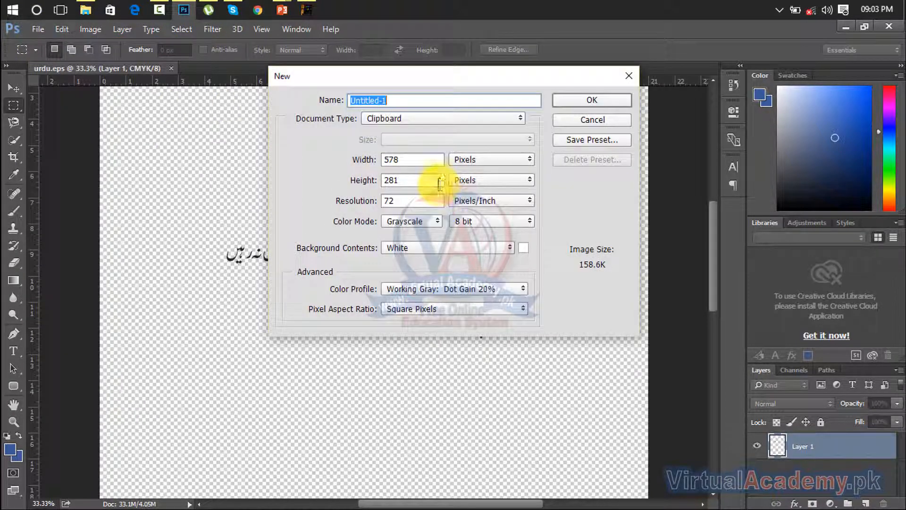
left_click_drag(412, 158, 361, 160)
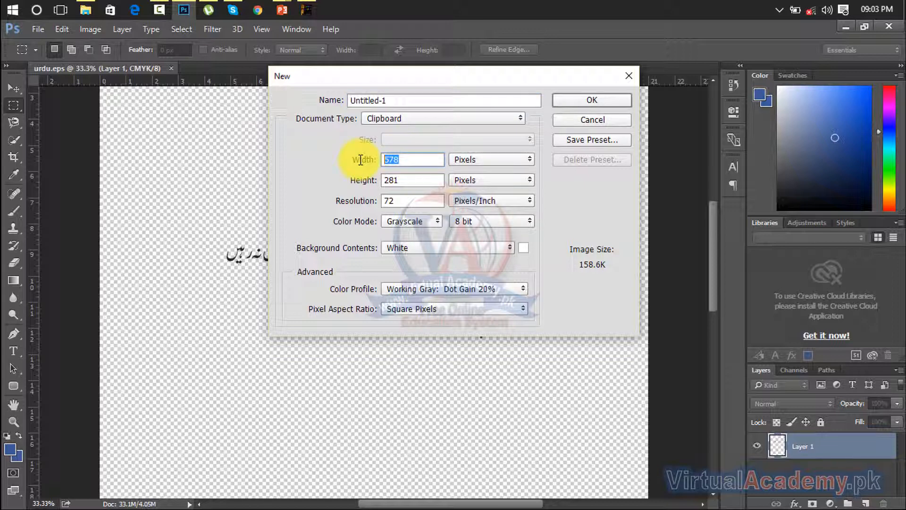
type("1366")
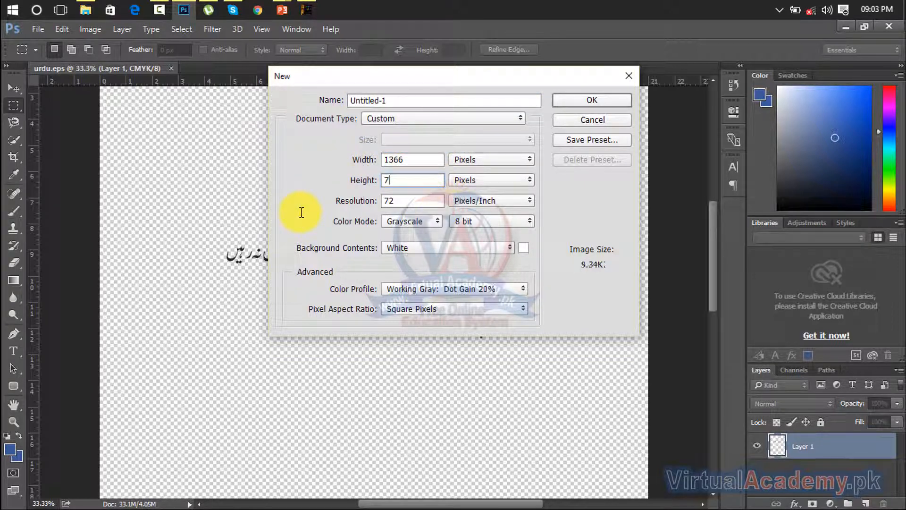
left_click(603, 103)
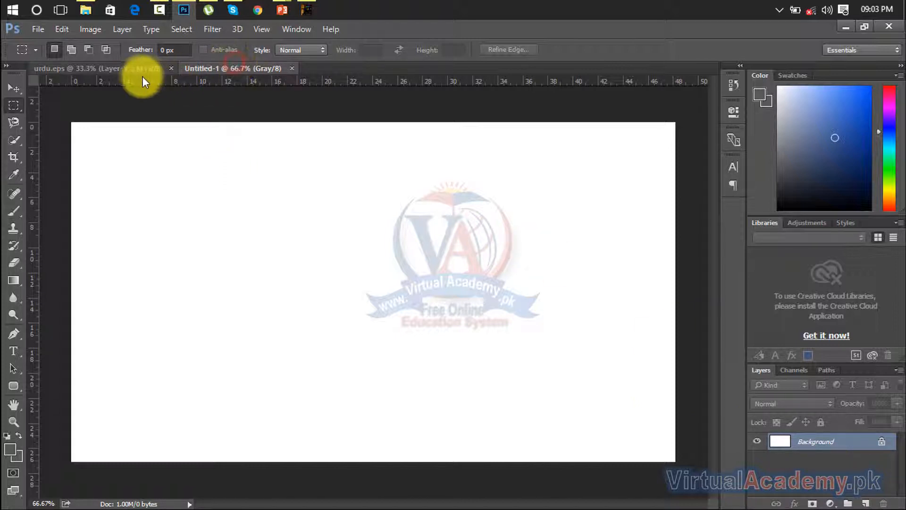
Select the first Urdu line in urdu.eps with the Rectangular Marquee tool
left_click(135, 67)
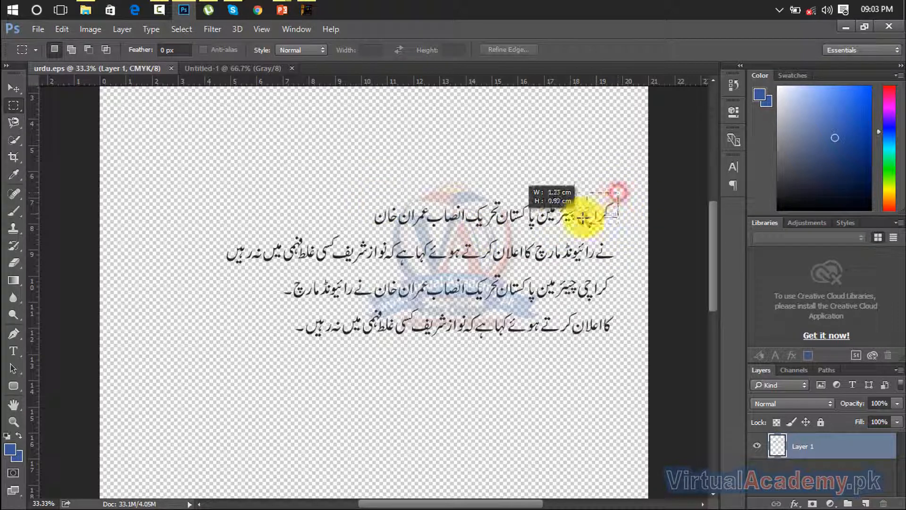
left_click_drag(519, 239, 363, 239)
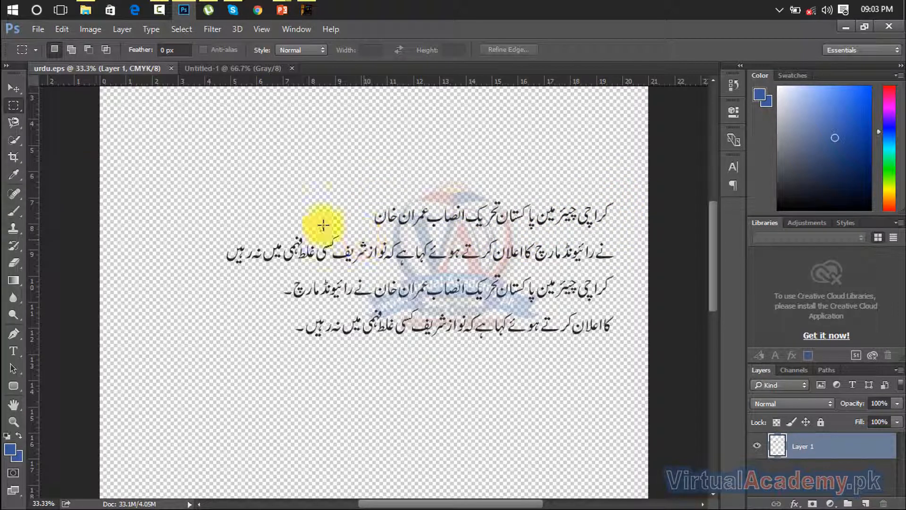
left_click(14, 105)
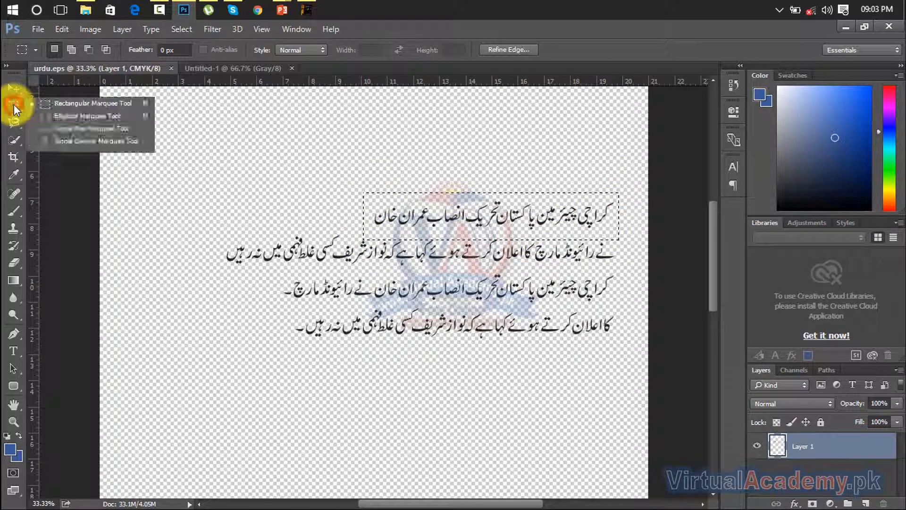
left_click(66, 105)
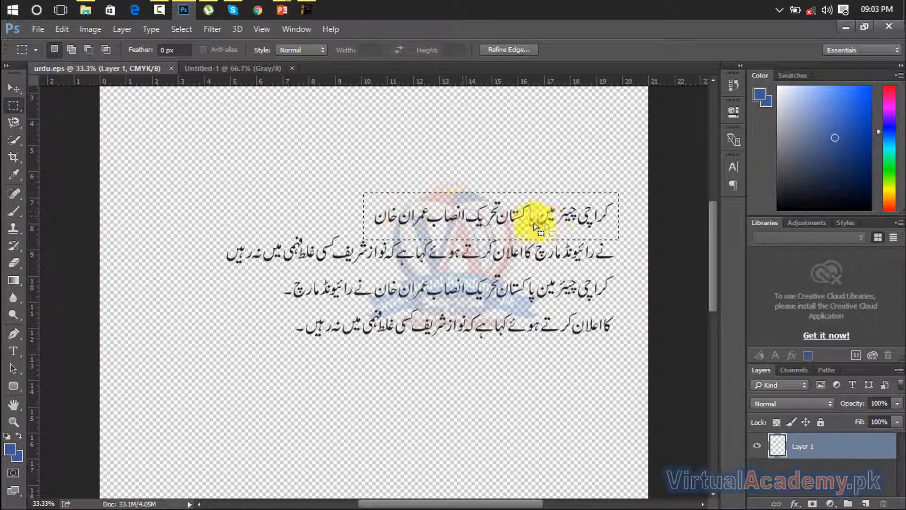
left_click_drag(576, 207, 360, 233)
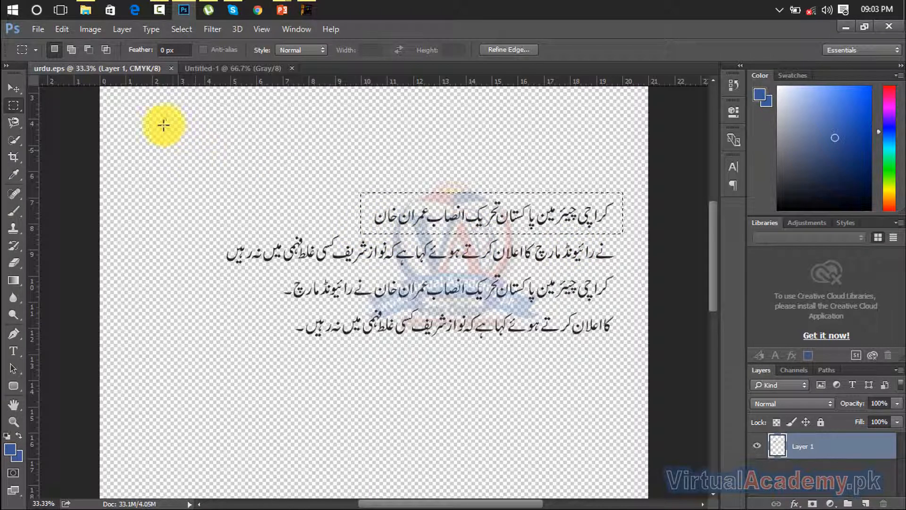
Move the selected Urdu line into the Untitled-1 document and position it near the canvas's upper edge
left_click(14, 89)
left_click_drag(433, 194, 321, 282)
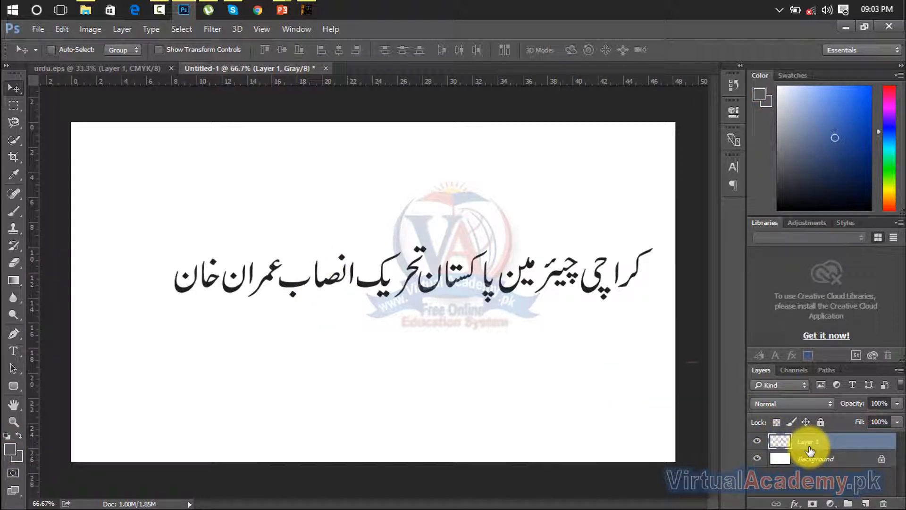
left_click_drag(549, 277, 557, 165)
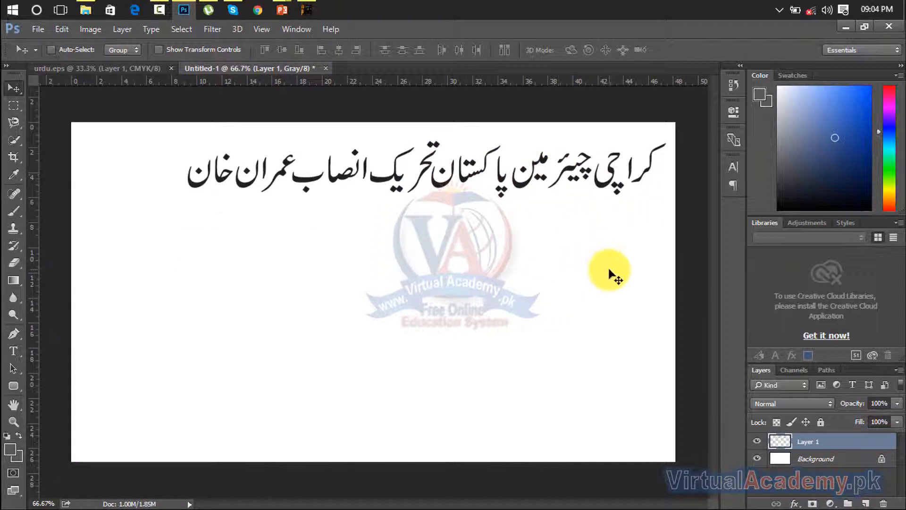
Free-transform the Urdu line to 80.22% width and 117.83% height, keeping its upper right corner in place
key("ctrl")
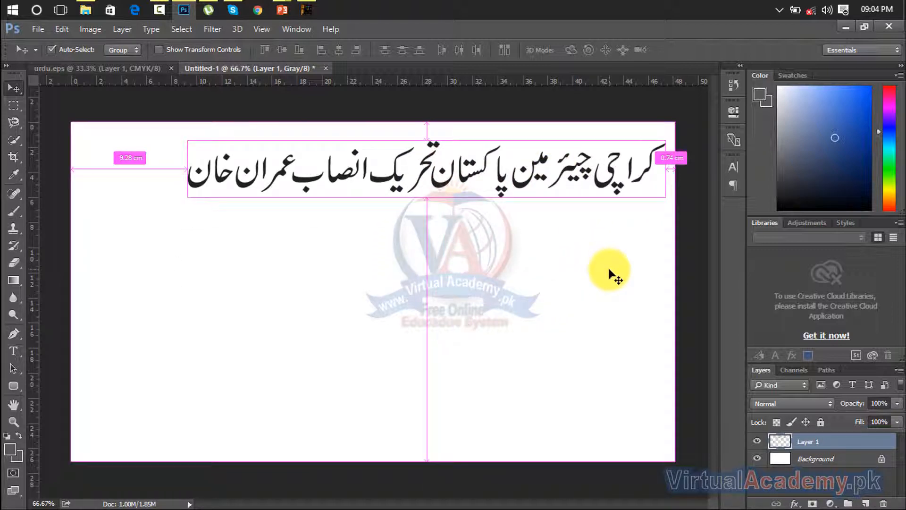
key("ctrl+t")
left_click_drag(188, 195, 282, 206)
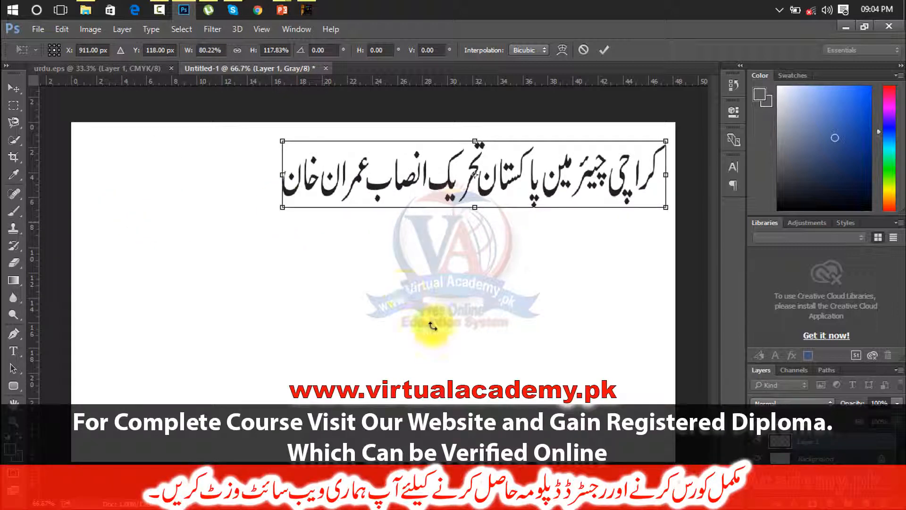
left_click(604, 49)
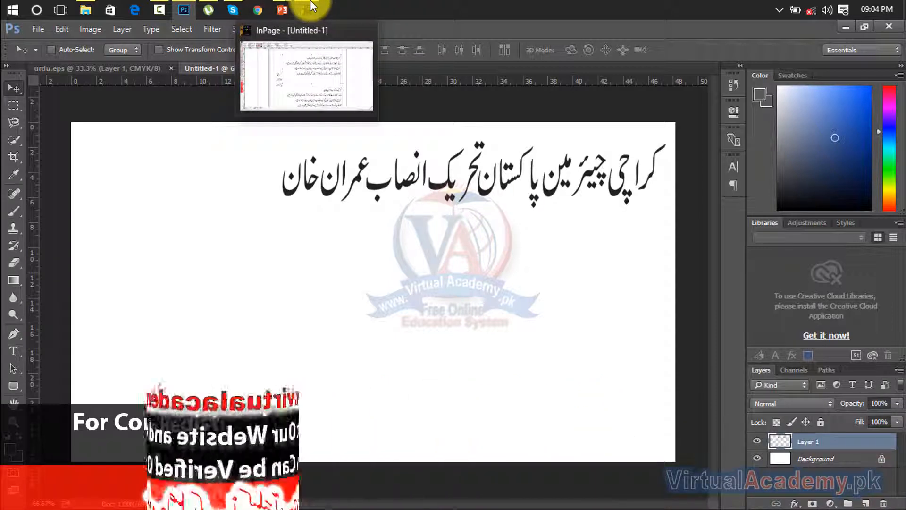
left_click(309, 6)
left_click(185, 9)
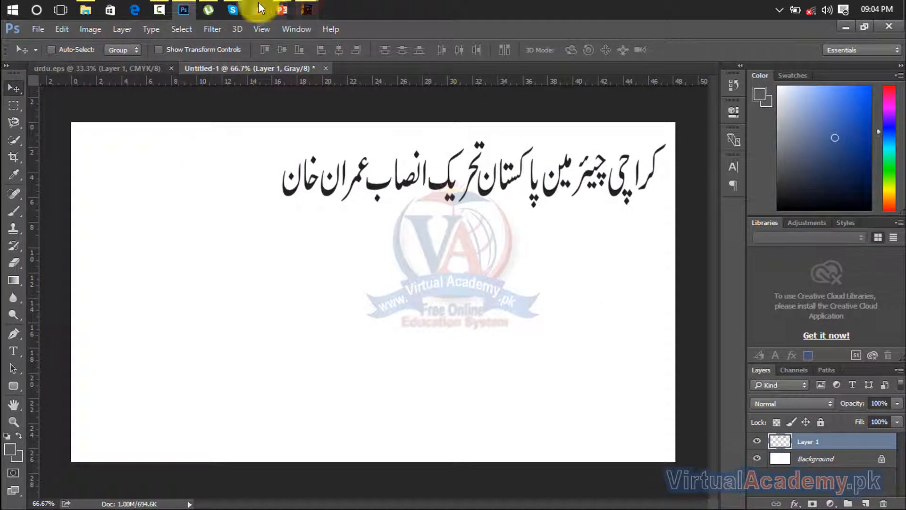
left_click(186, 9)
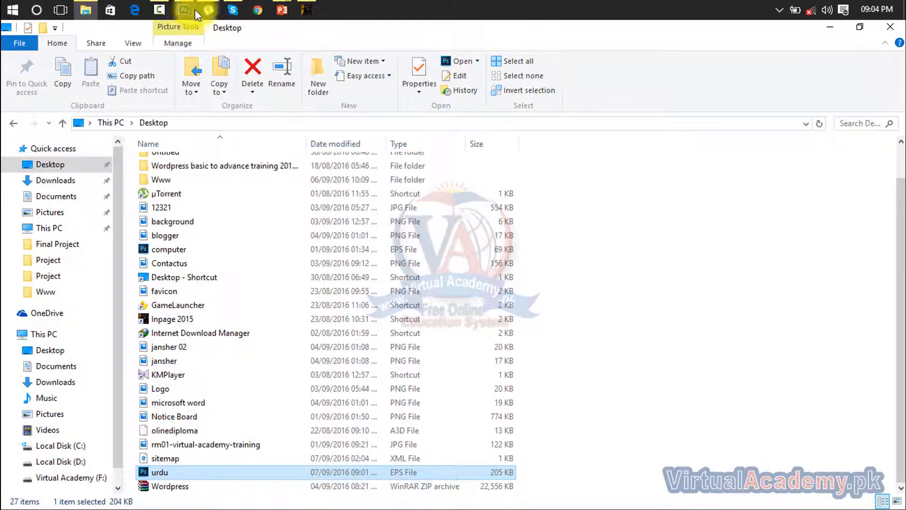
left_click(186, 9)
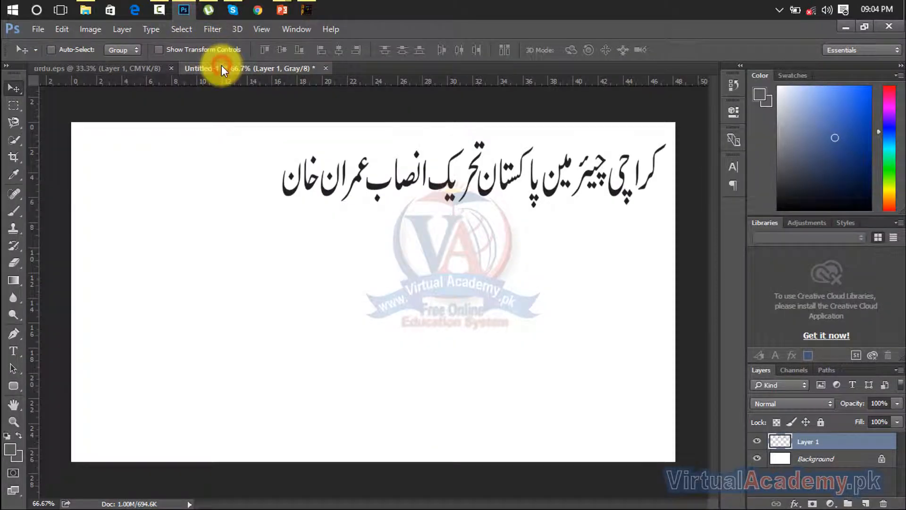
Draw a text box around the last three Urdu lines in urdu.eps and try to move them
left_click(137, 67)
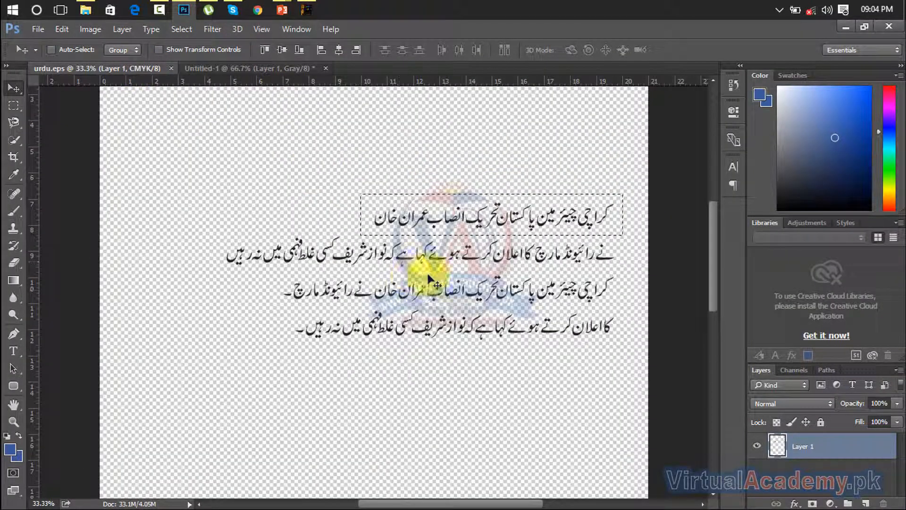
left_click(14, 350)
left_click_drag(221, 237, 622, 380)
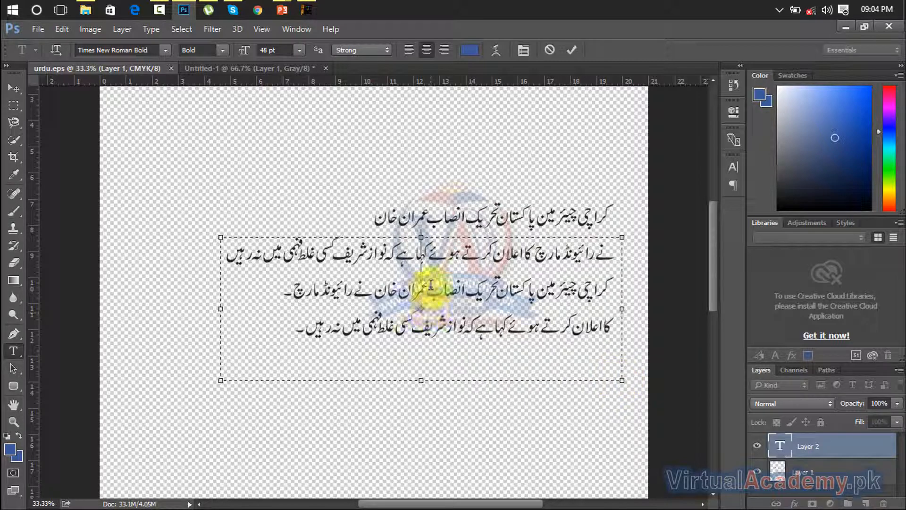
left_click(15, 87)
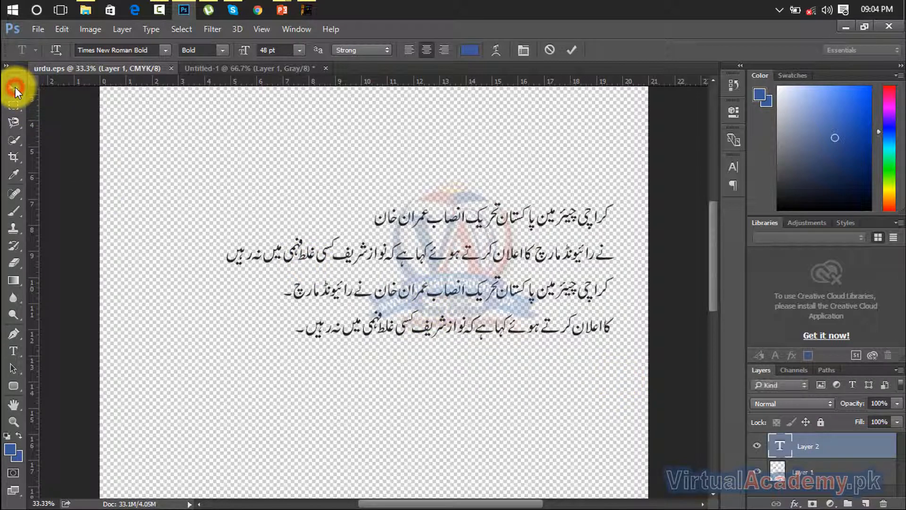
left_click_drag(335, 308, 306, 293)
left_click(13, 110)
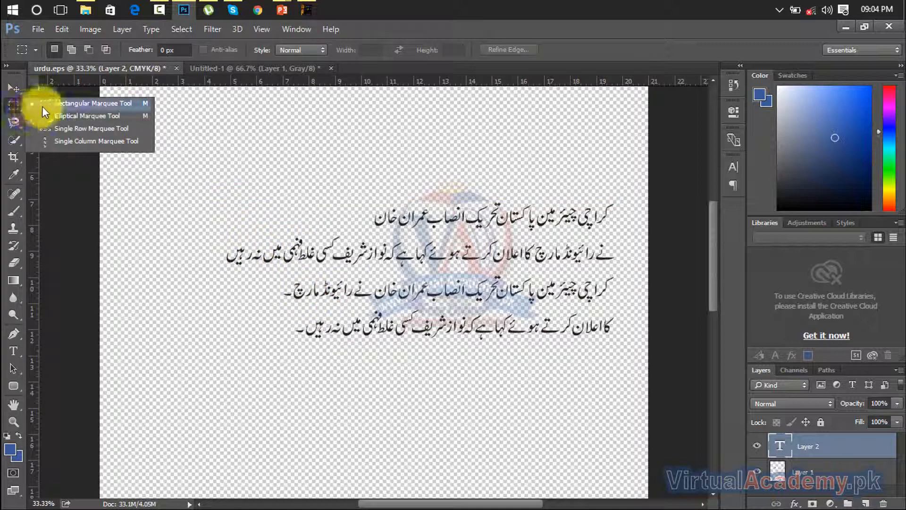
left_click(40, 101)
left_click_drag(619, 238, 221, 379)
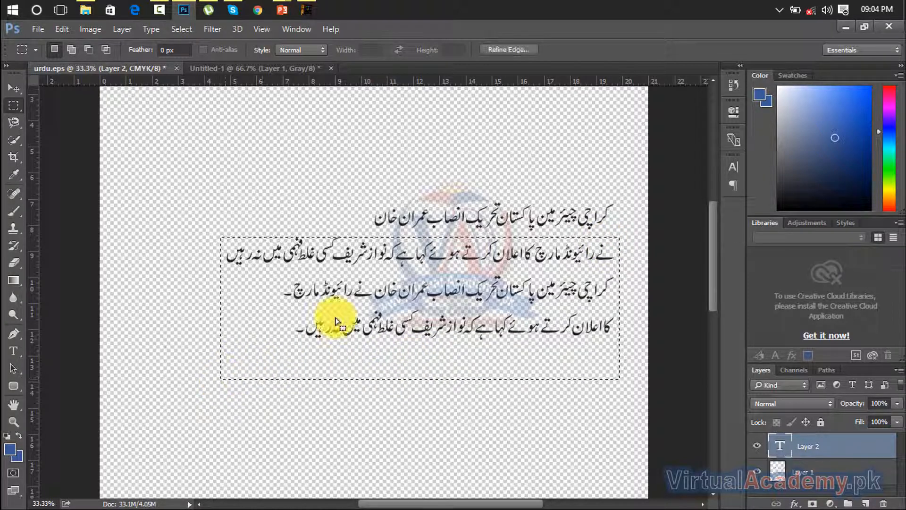
left_click(433, 329)
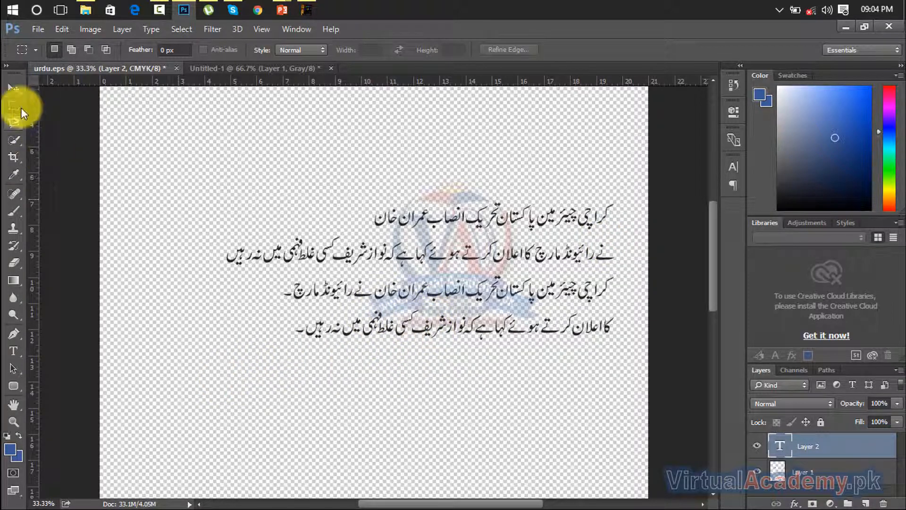
left_click(14, 86)
mouse_move(390, 311)
left_mouse_down()
mouse_move(371, 248)
mouse_move(390, 312)
left_mouse_up()
Select the last three Urdu lines in urdu.eps with a rectangular marquee and try to move them with the Move tool
left_click(14, 104)
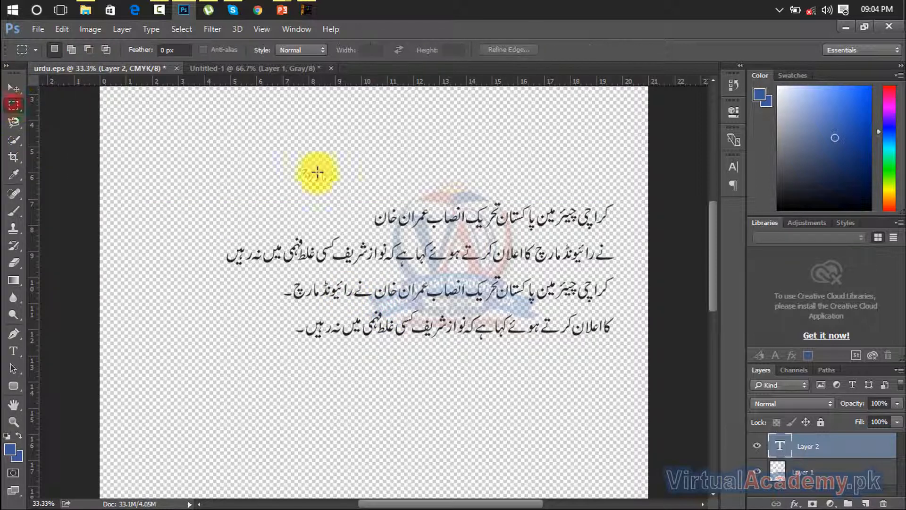
left_click_drag(615, 237, 211, 390)
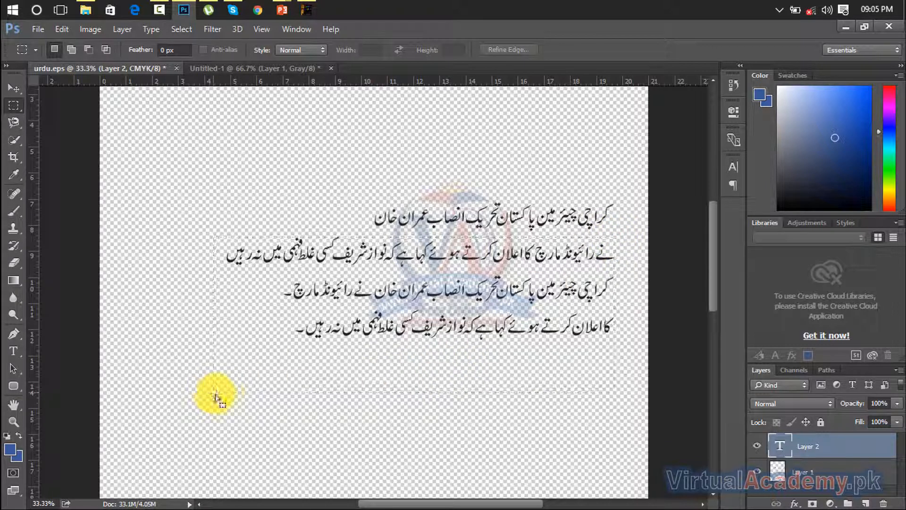
left_click(15, 90)
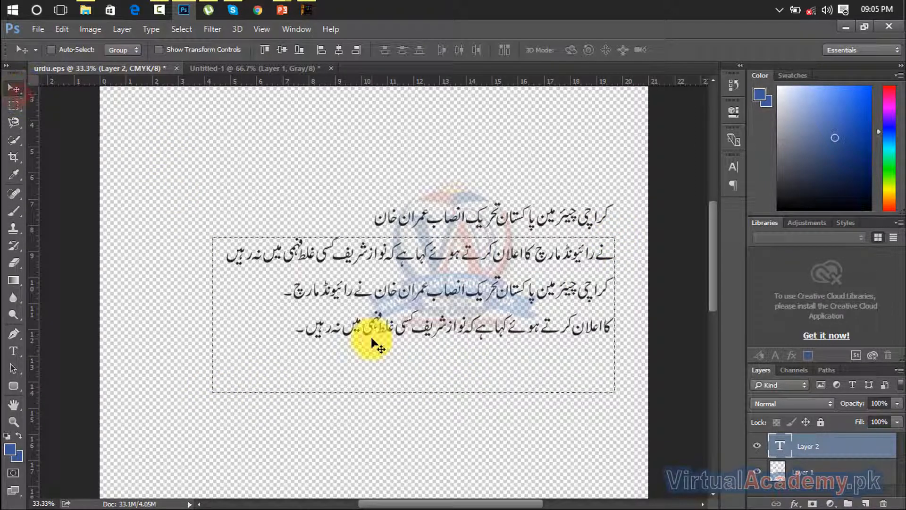
mouse_move(371, 340)
left_mouse_down()
mouse_move(363, 284)
mouse_move(326, 235)
mouse_move(362, 345)
mouse_move(381, 341)
mouse_move(374, 334)
left_mouse_up()
left_click(14, 104)
left_click(14, 87)
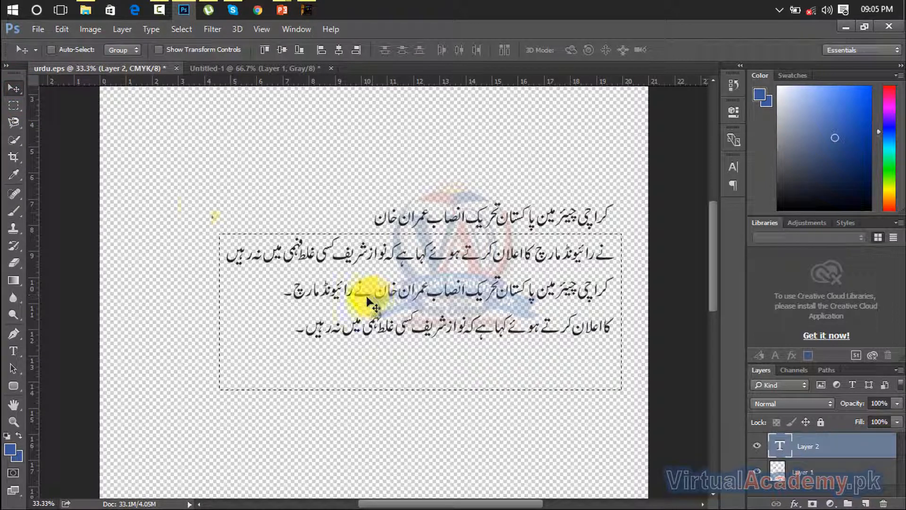
left_click(19, 88)
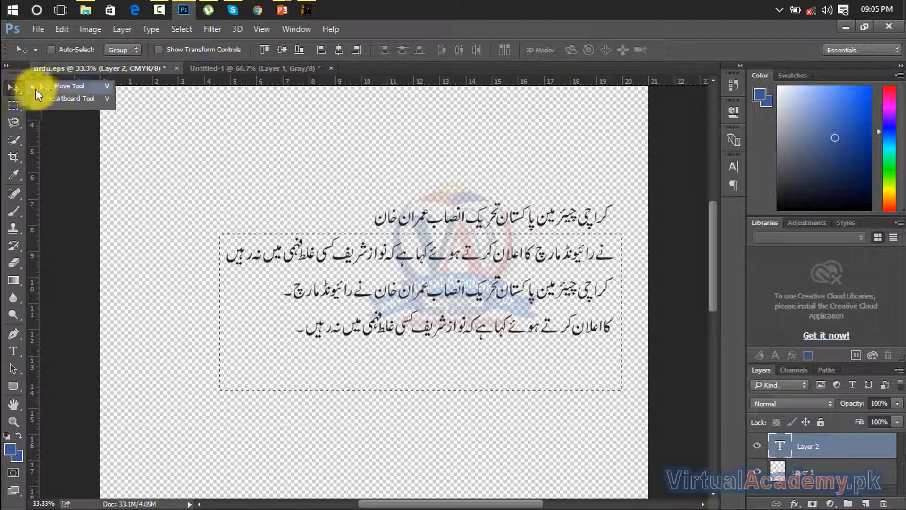
left_click_drag(341, 277, 368, 280)
Activate Layer 1, move the selected three Urdu lines into Untitled-1 and position them below the first line
left_click(785, 481)
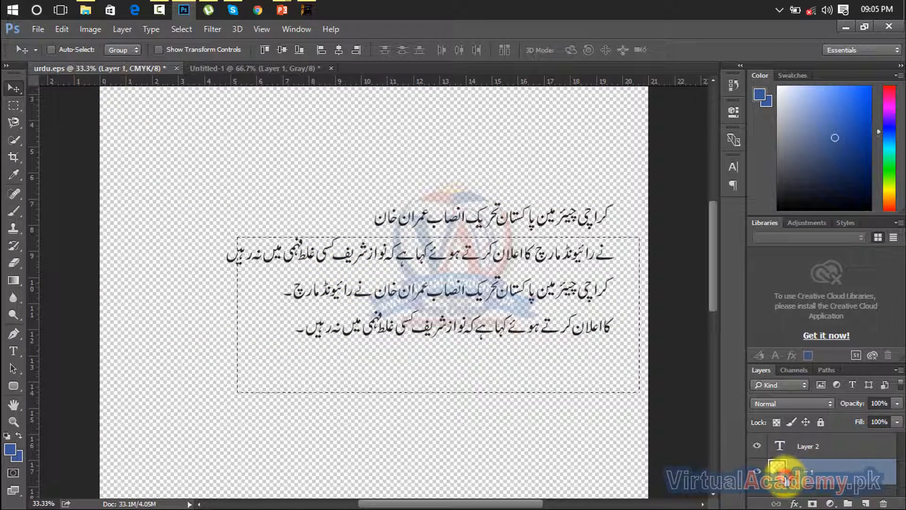
mouse_move(482, 286)
left_mouse_down()
mouse_move(448, 271)
mouse_move(468, 282)
left_mouse_up()
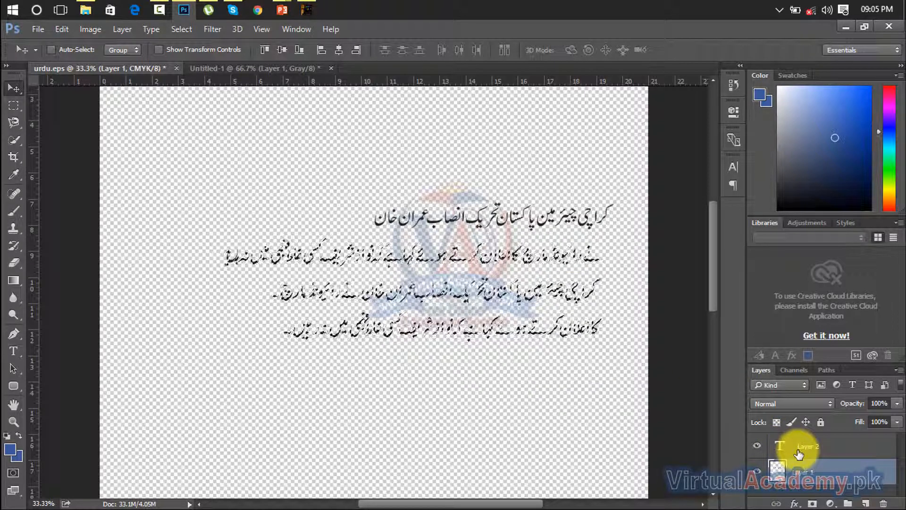
left_click_drag(519, 335, 332, 318)
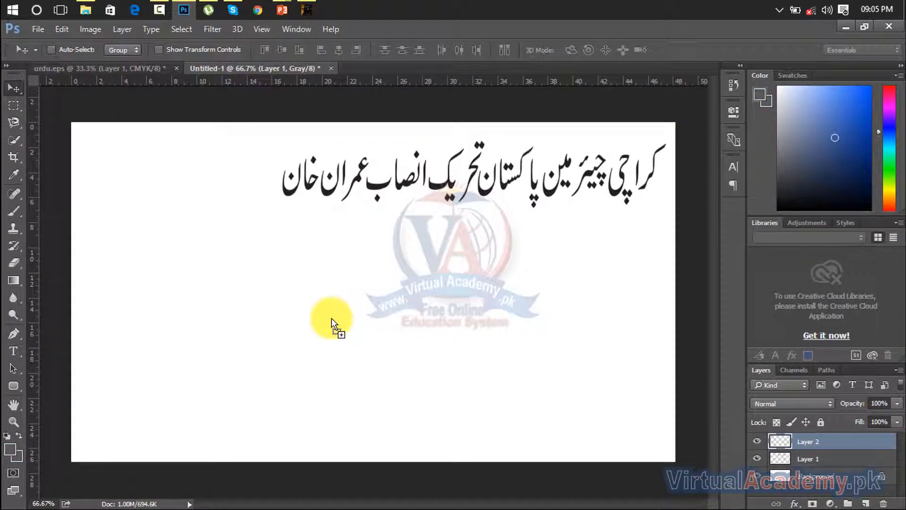
left_click_drag(350, 279, 414, 380)
Free-transform the three Urdu lines on Layer 2 to 51.26% width and 49.46% height, and place them right-aligned below the first line
key("ctrl")
key("ctrl+t")
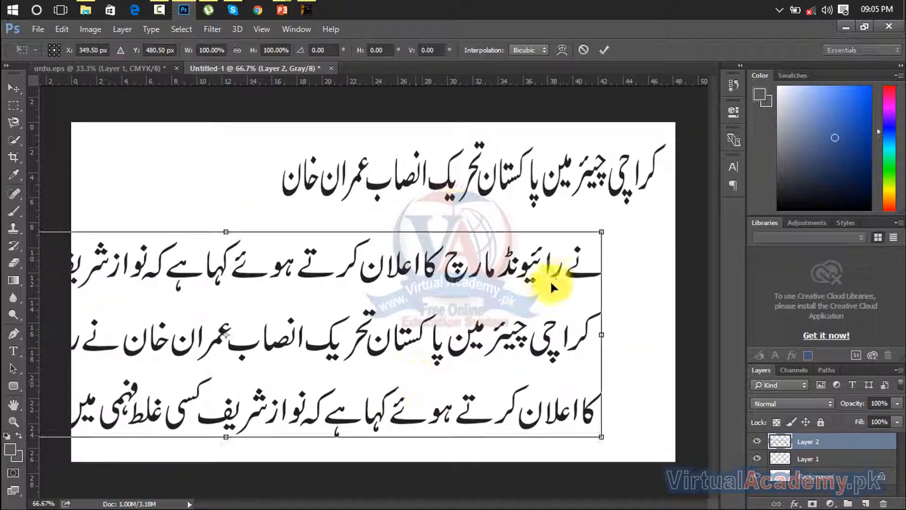
left_click_drag(596, 232, 229, 342)
left_click_drag(211, 371, 633, 242)
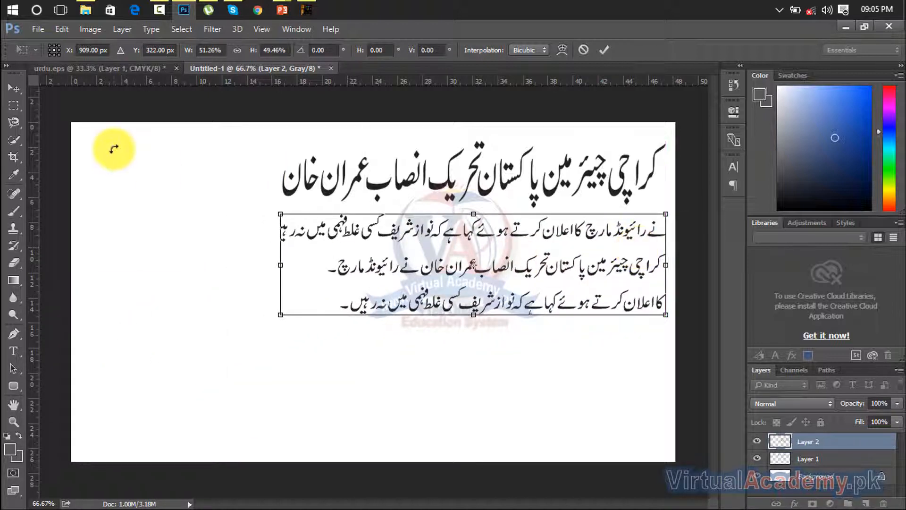
left_click(15, 101)
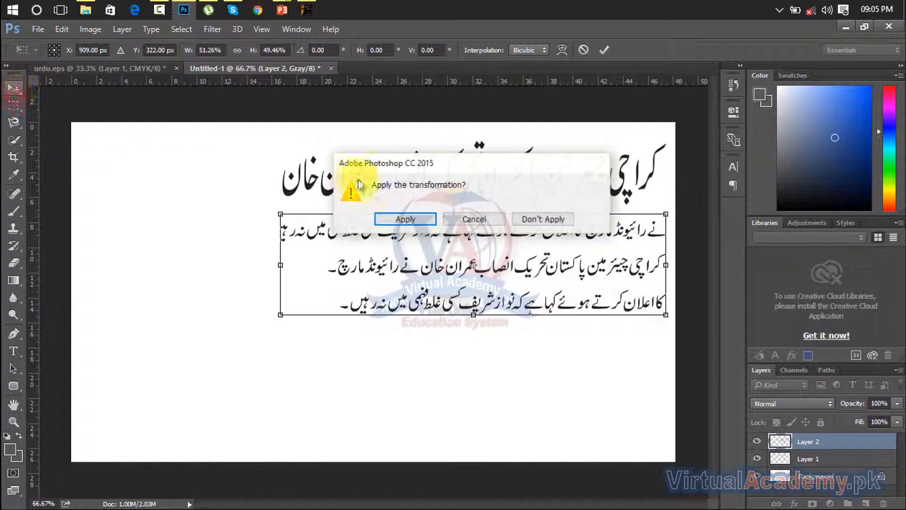
left_click(401, 220)
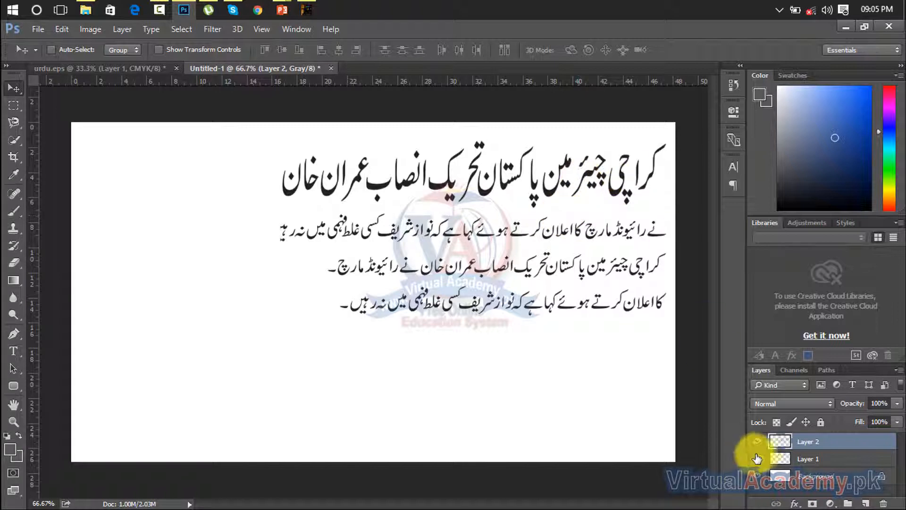
Activate Layer 1 in Untitled-1 and shift the large first Urdu line slightly
left_click(797, 461)
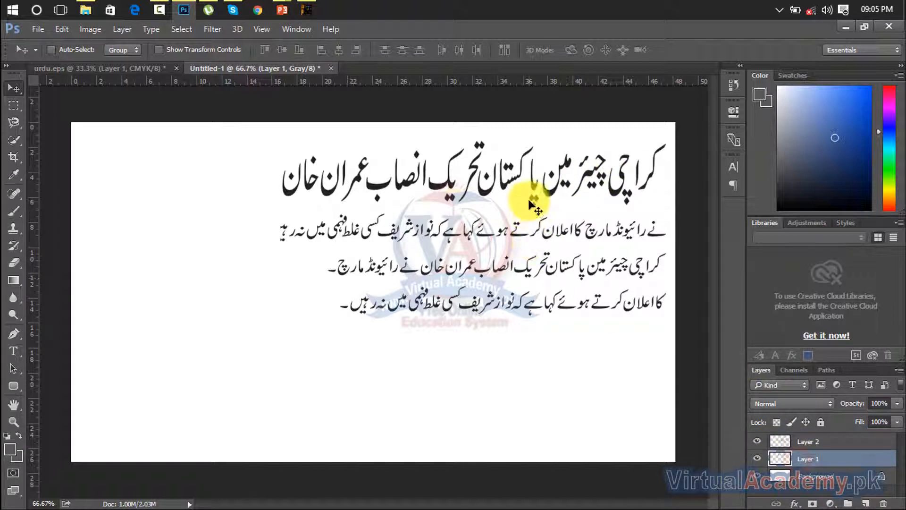
right_click(533, 184)
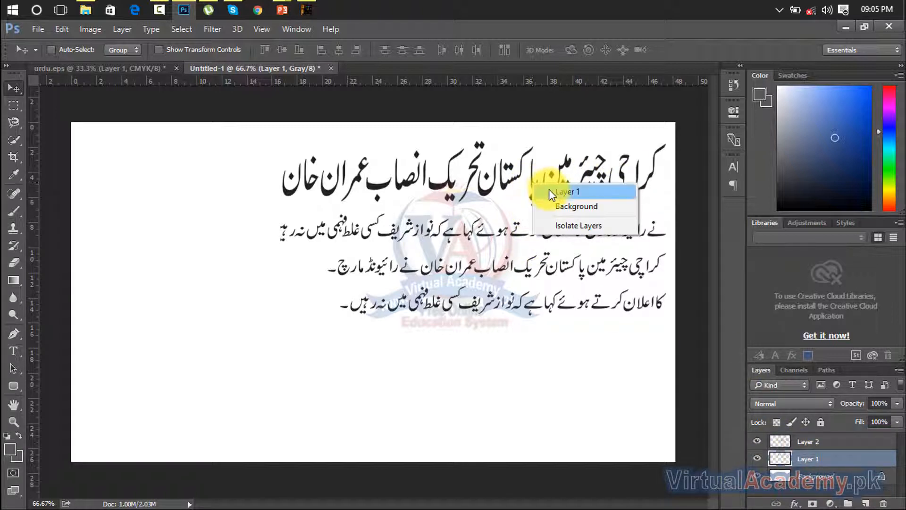
left_click(553, 192)
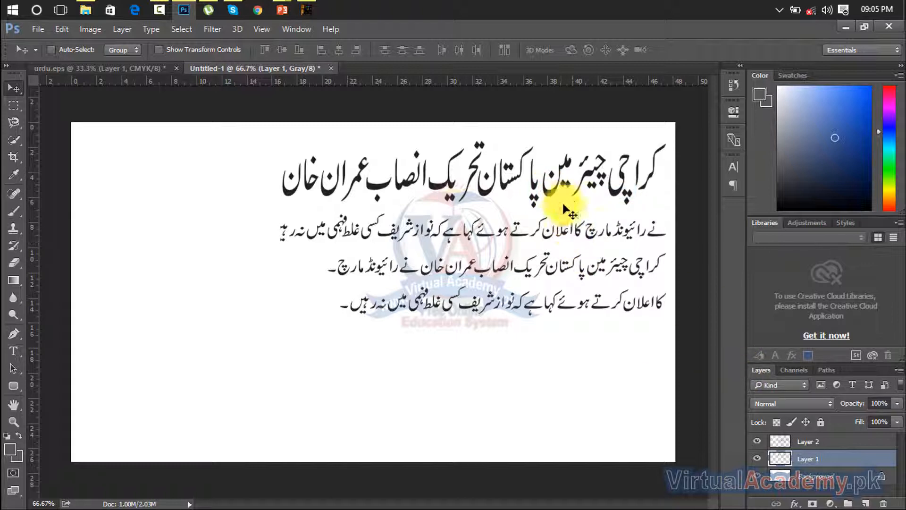
mouse_move(550, 189)
left_mouse_down()
mouse_move(541, 195)
mouse_move(553, 192)
left_mouse_up()
Add a Color Overlay layer style to Layer 1 with the overlay colour set to red, ff0000
left_click(777, 423)
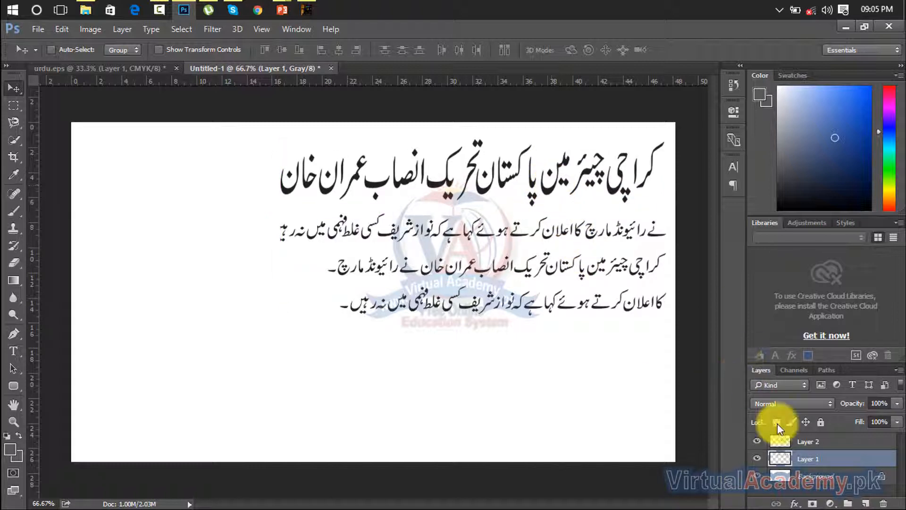
right_click(779, 458)
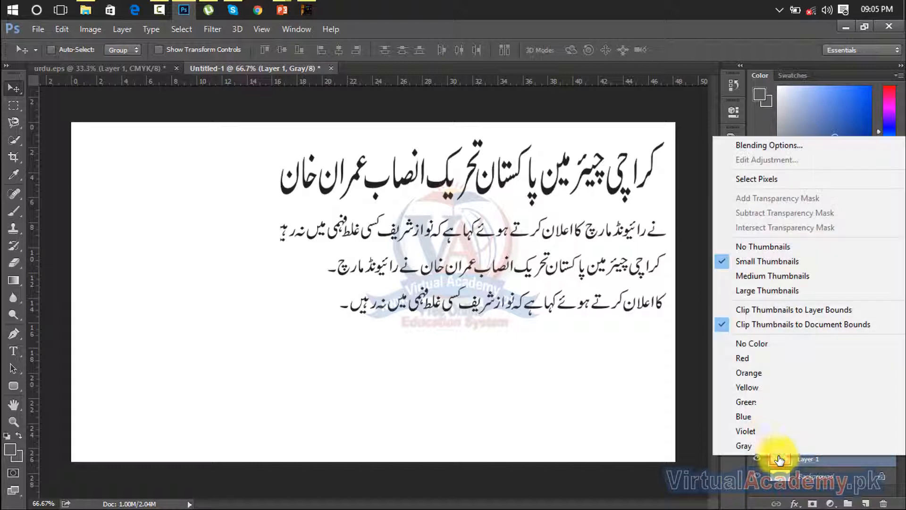
left_click(748, 146)
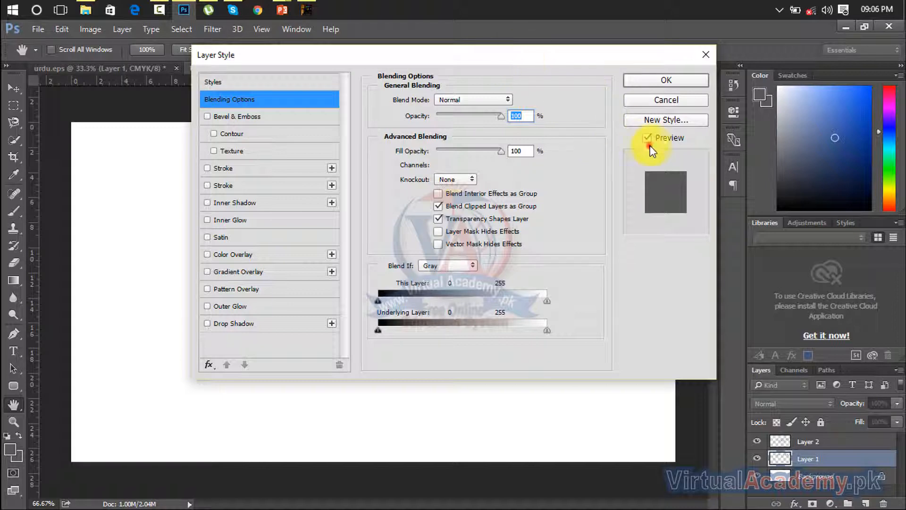
left_click_drag(579, 60, 608, 260)
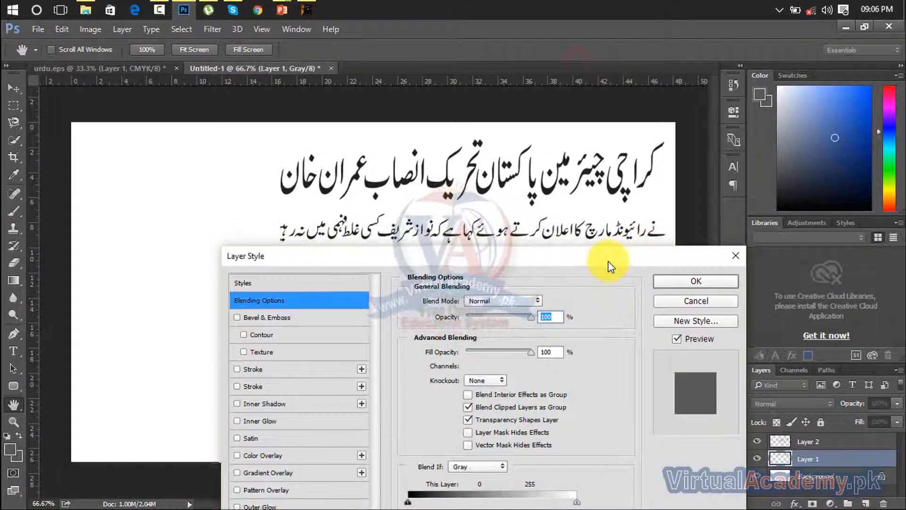
left_click(237, 453)
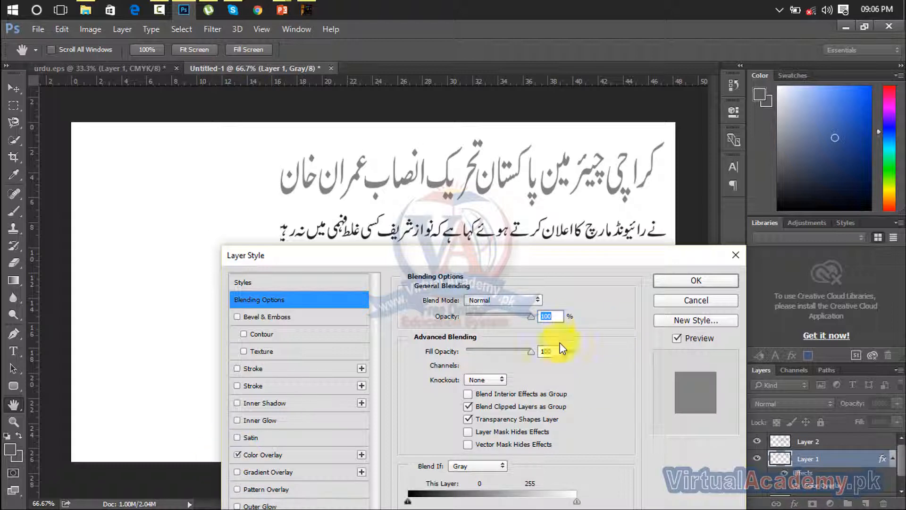
left_click(291, 454)
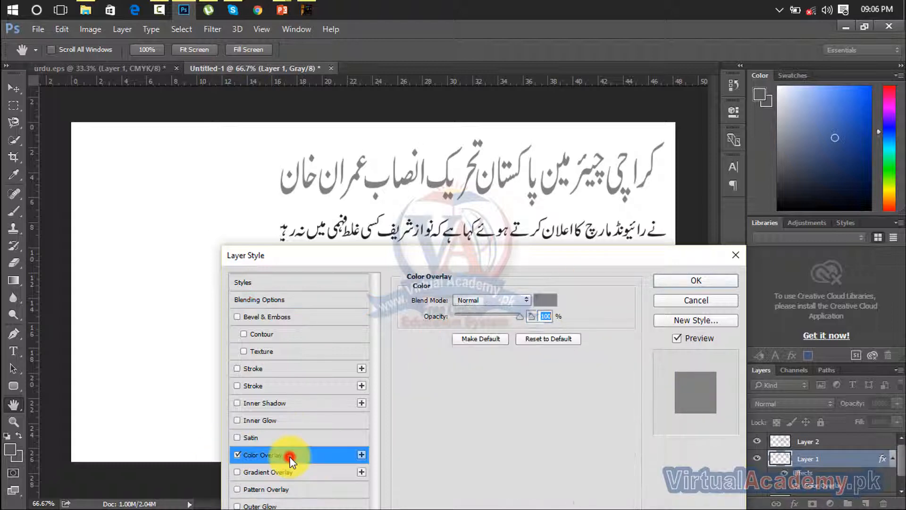
left_click(543, 301)
left_click(660, 85)
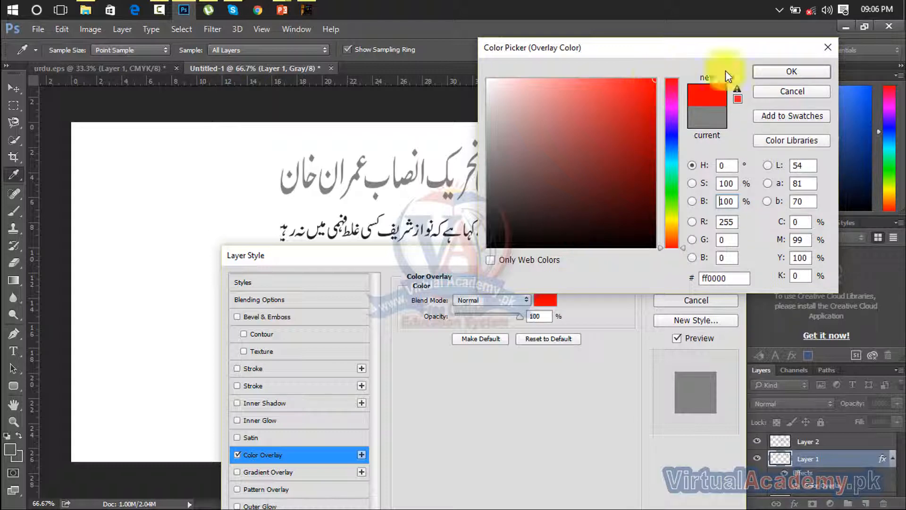
left_click(785, 74)
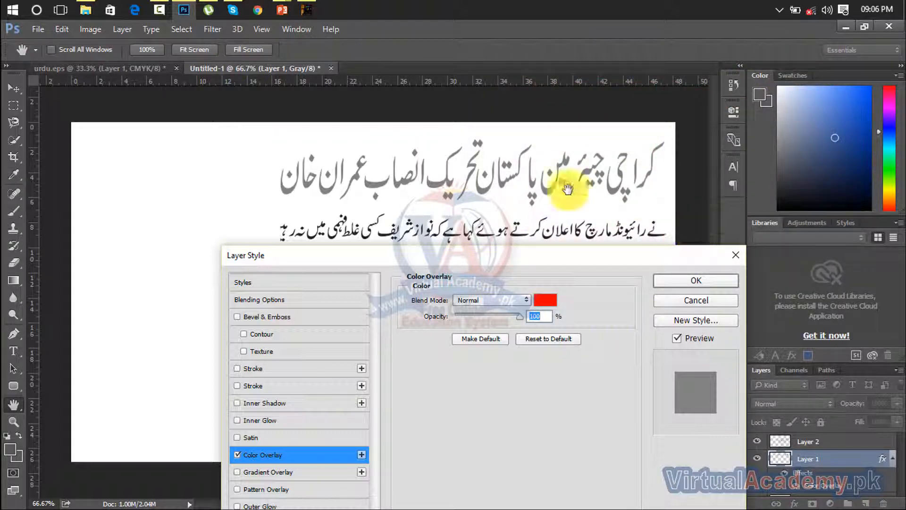
left_click(704, 279)
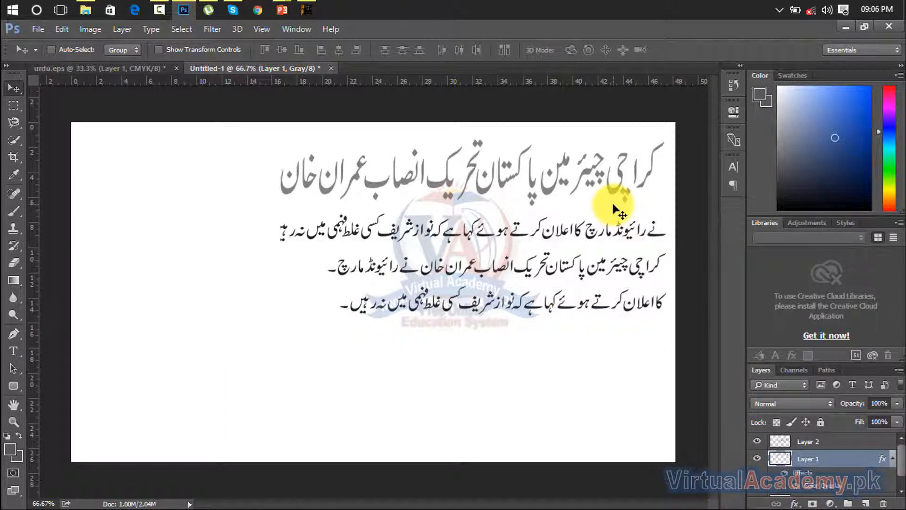
left_click(36, 32)
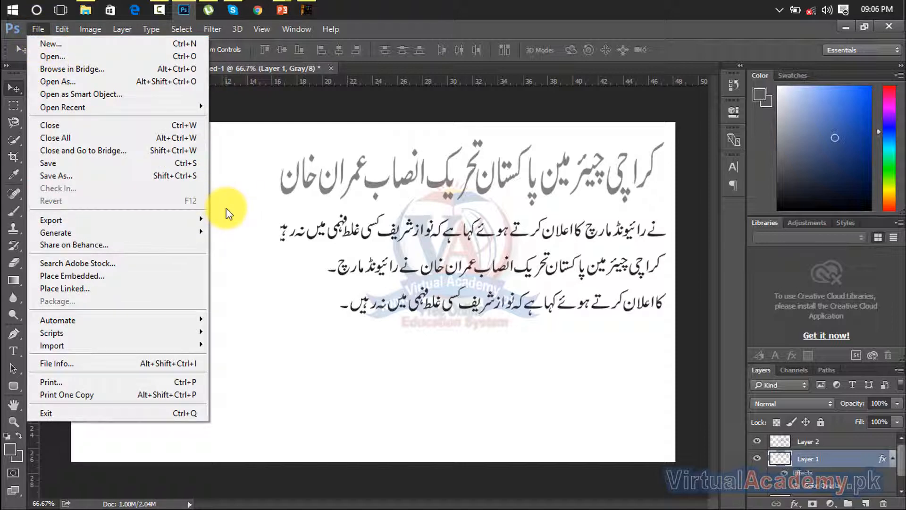
left_click(226, 213)
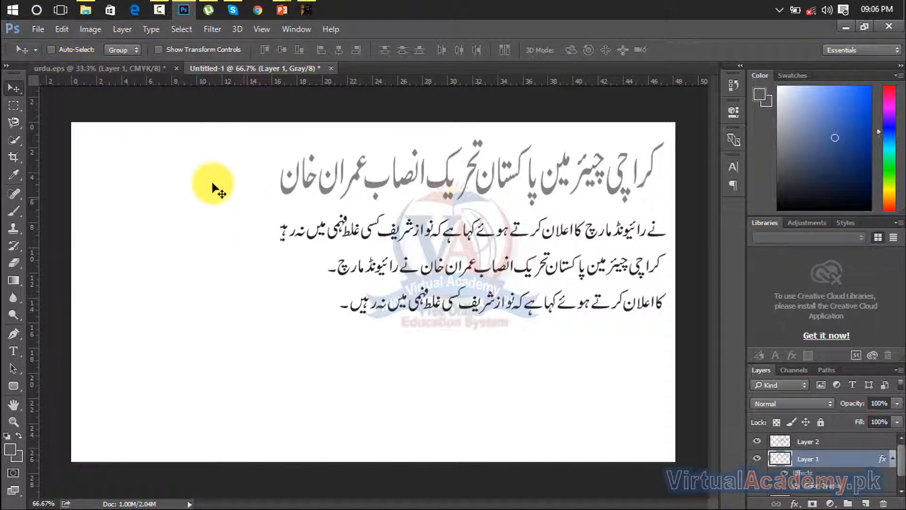
left_click(36, 31)
left_click(40, 42)
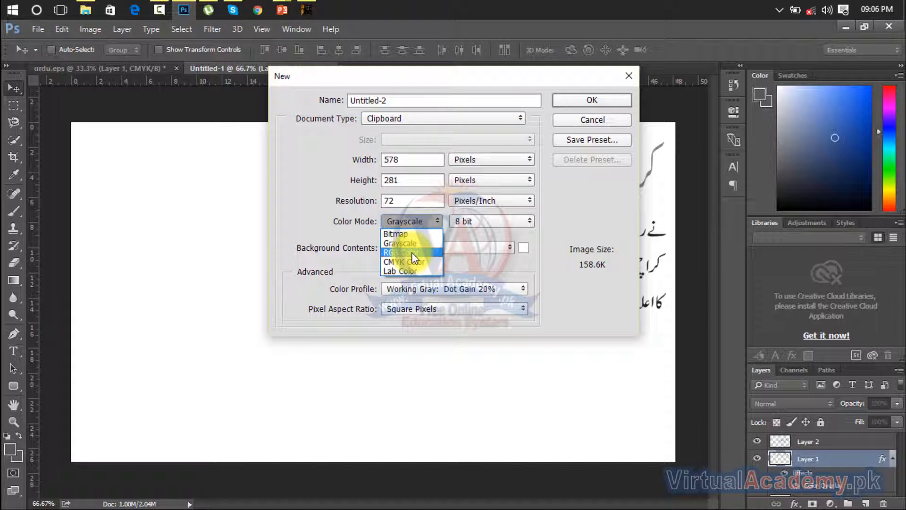
left_click(622, 73)
left_click(624, 81)
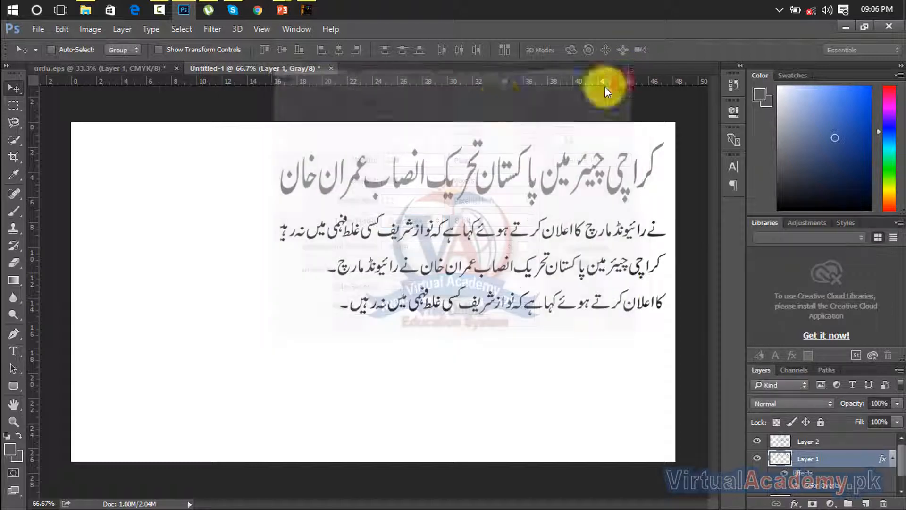
Convert Untitled-1 from Grayscale to RGB Color mode, flattening its layers
left_click(118, 30)
mouse_move(95, 29)
mouse_move(109, 44)
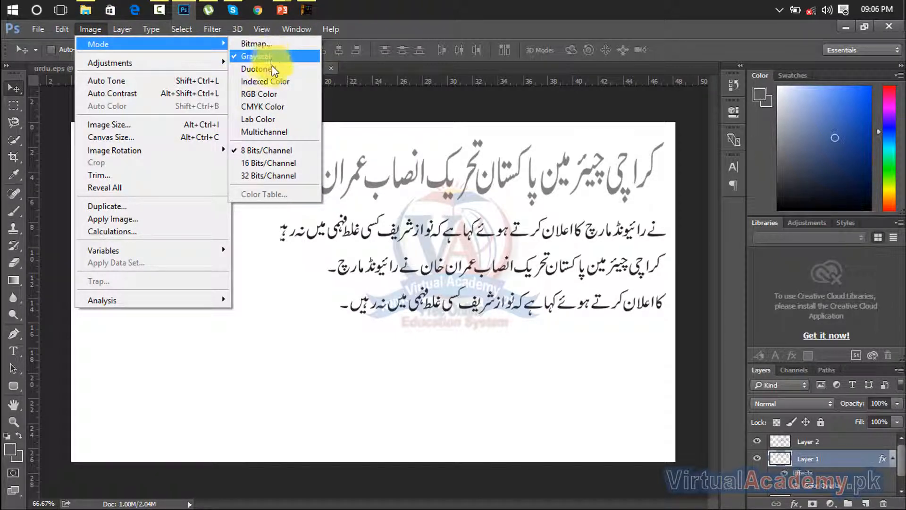
left_click(273, 94)
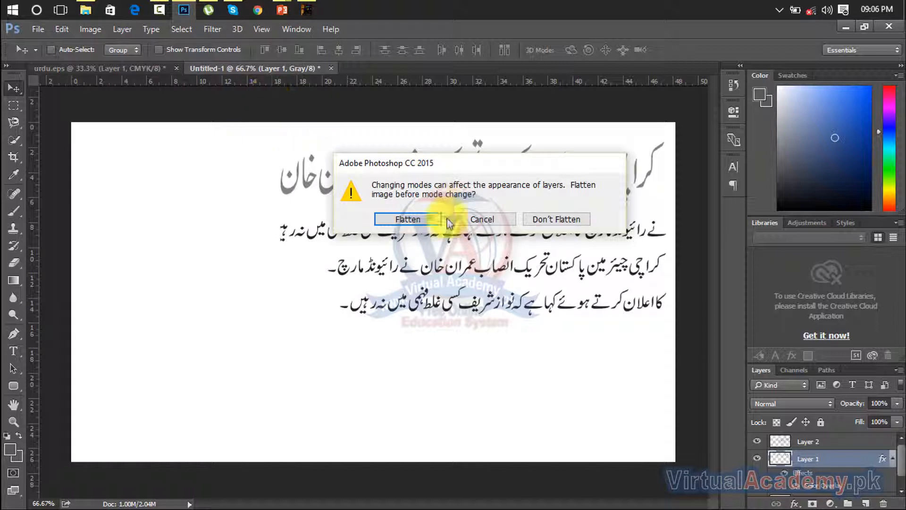
left_click(420, 220)
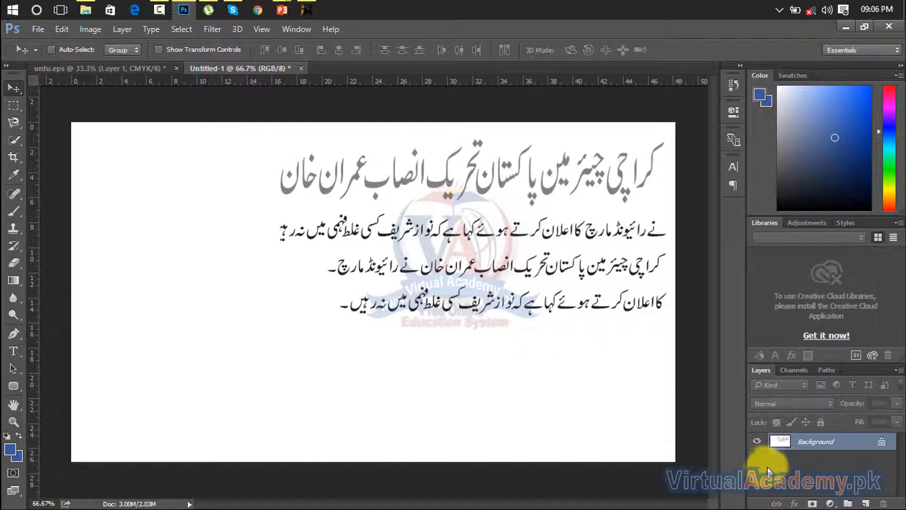
left_click_drag(808, 442, 749, 487)
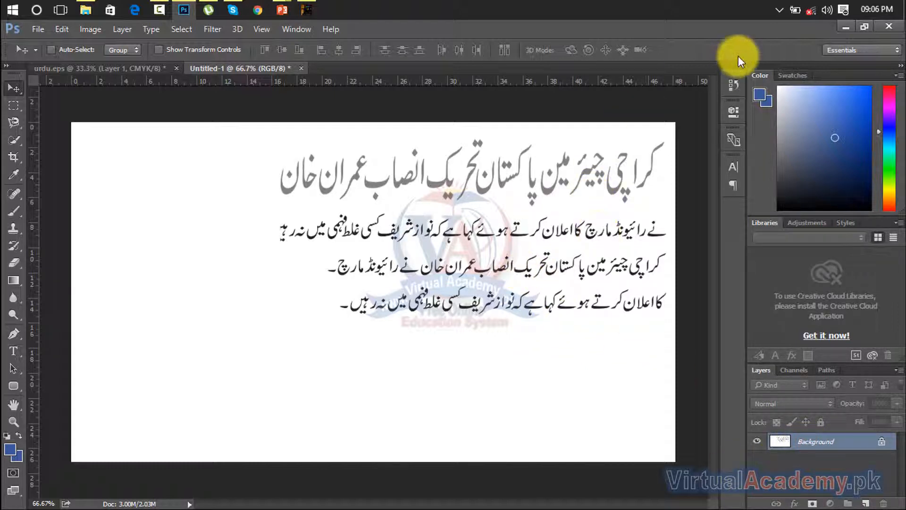
left_click(176, 68)
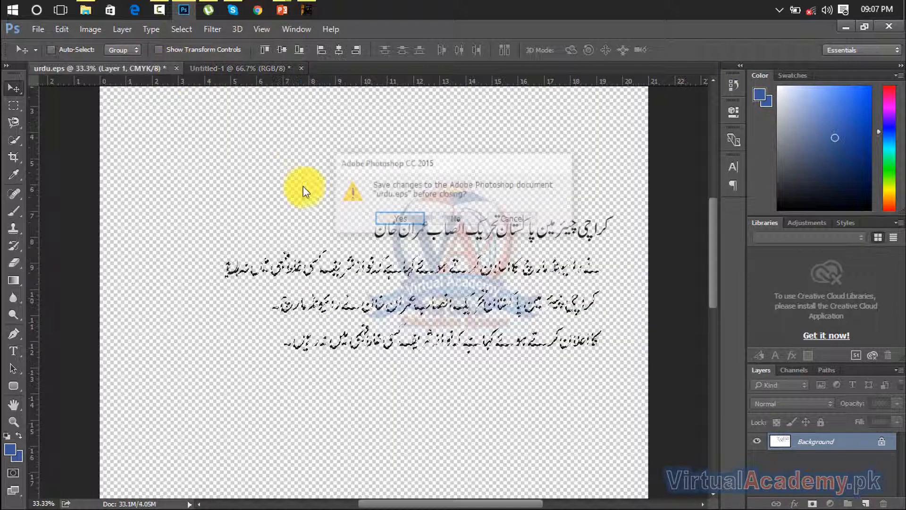
left_click(513, 219)
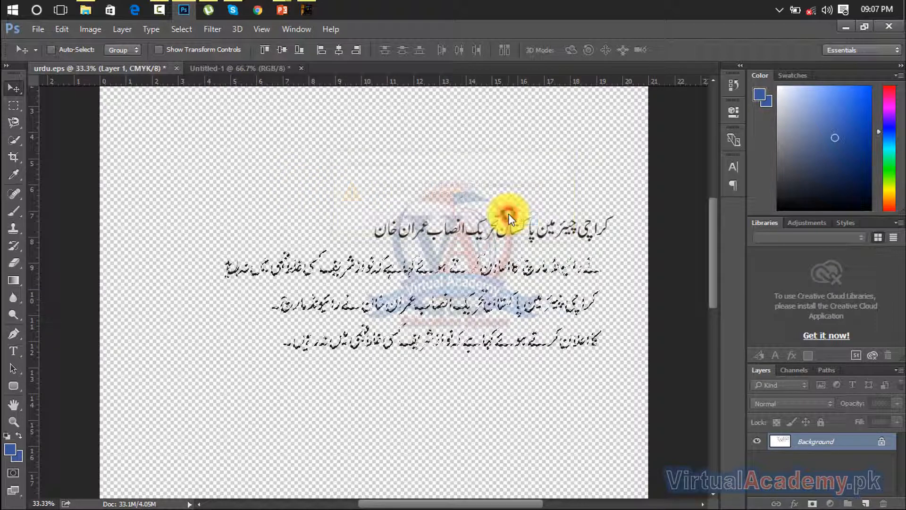
Create a new RGB Color document, 1366 pixels wide and 768 pixels high, with a white background
left_click(37, 29)
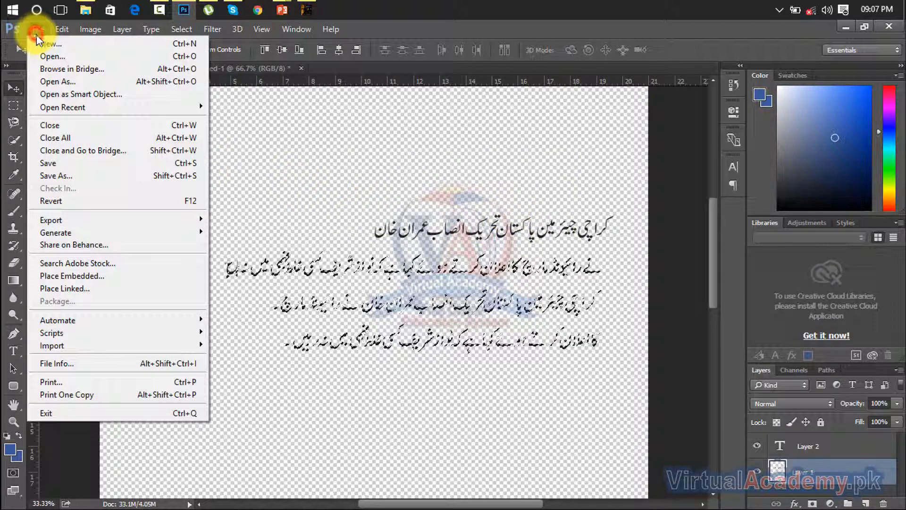
left_click(42, 44)
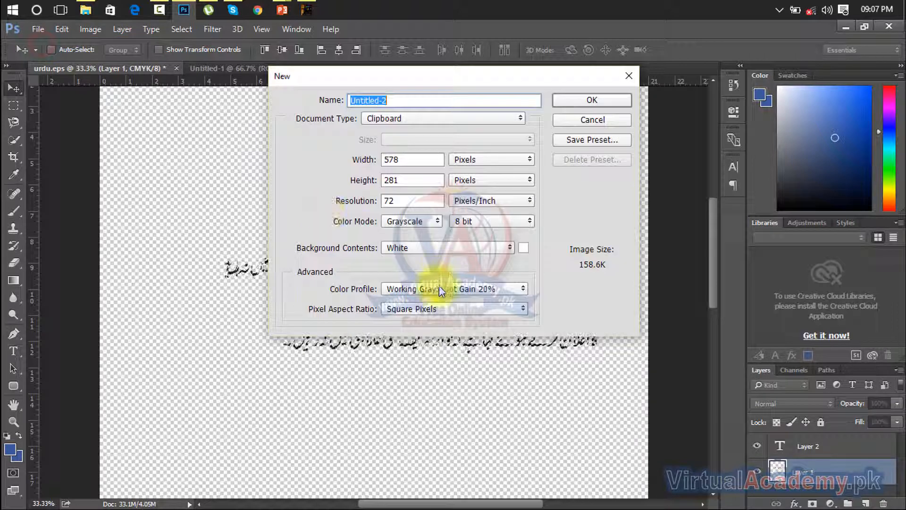
left_click(414, 221)
left_click(408, 252)
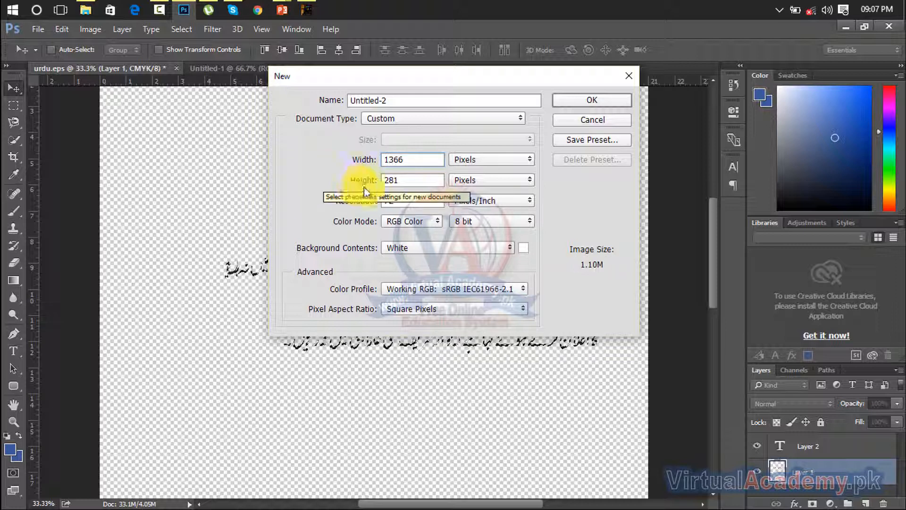
double_click(404, 181)
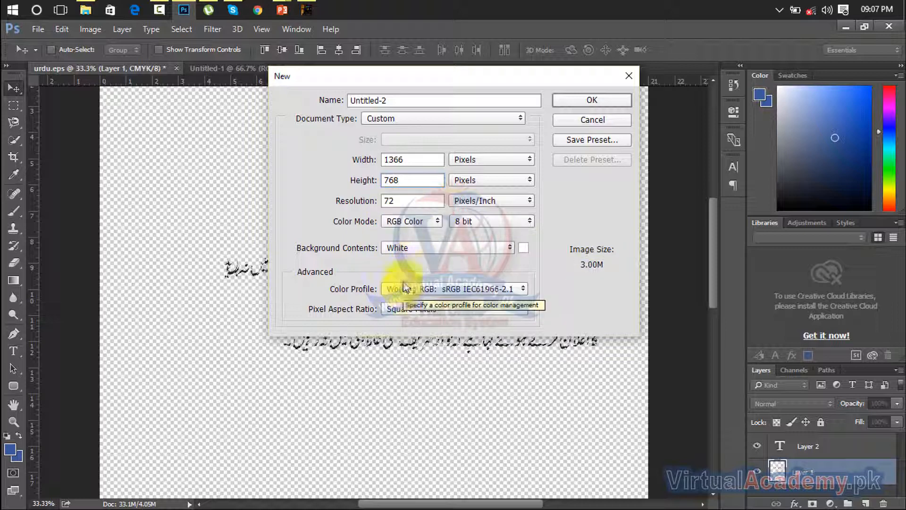
left_click(560, 104)
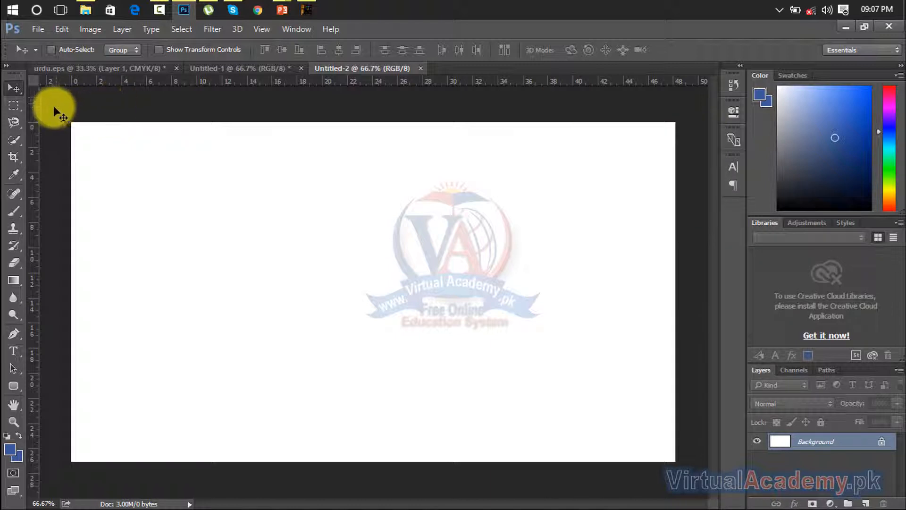
Close the document Untitled-1 without saving its changes
left_click(268, 68)
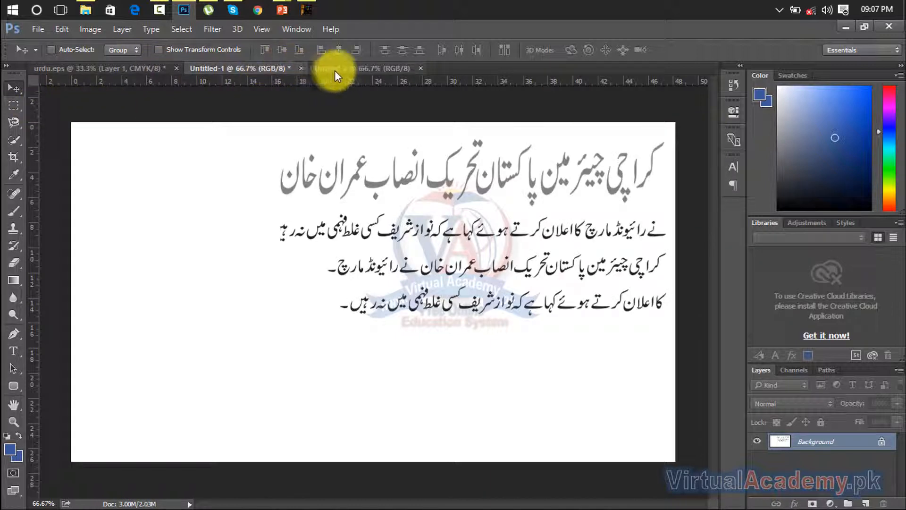
left_click(303, 69)
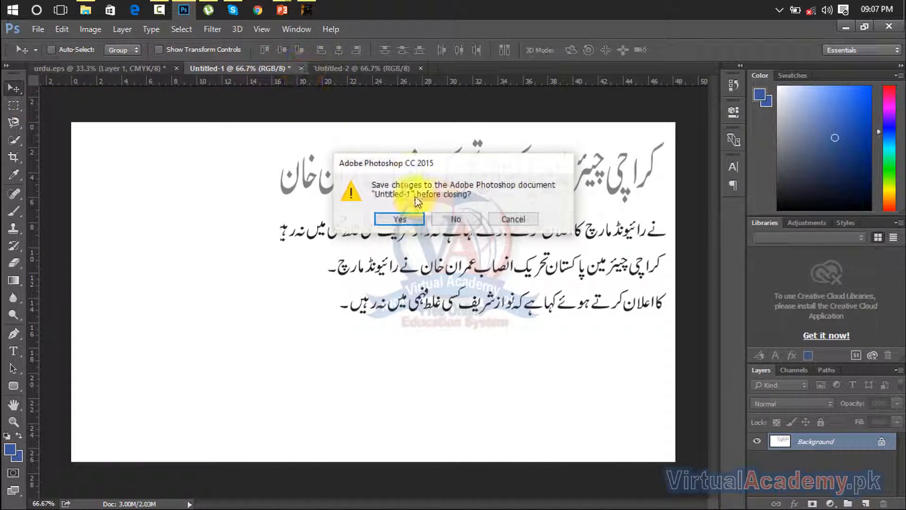
left_click(451, 222)
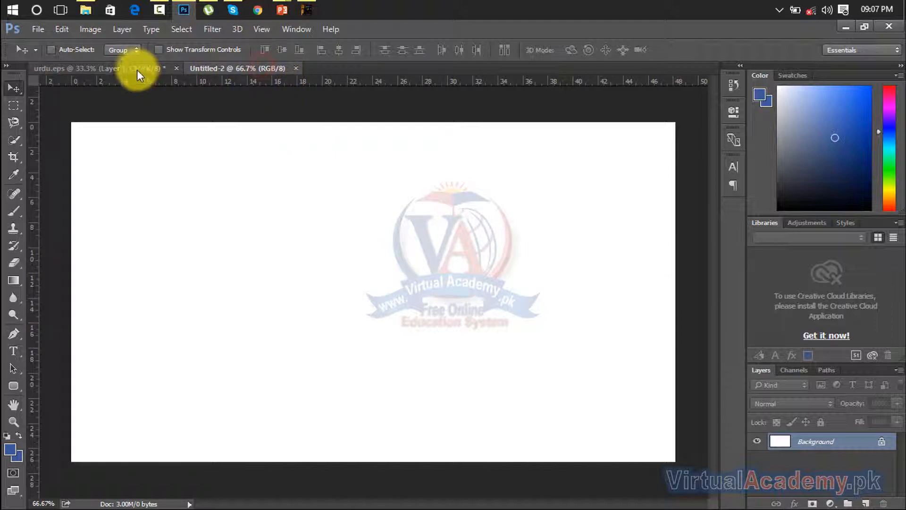
Copy the three-line paragraph from urdu.eps into Untitled-2 and scale it to about 67% width and 78% height, placed within the canvas
left_click(137, 71)
left_click_drag(289, 230, 278, 302)
key("ctrl+t")
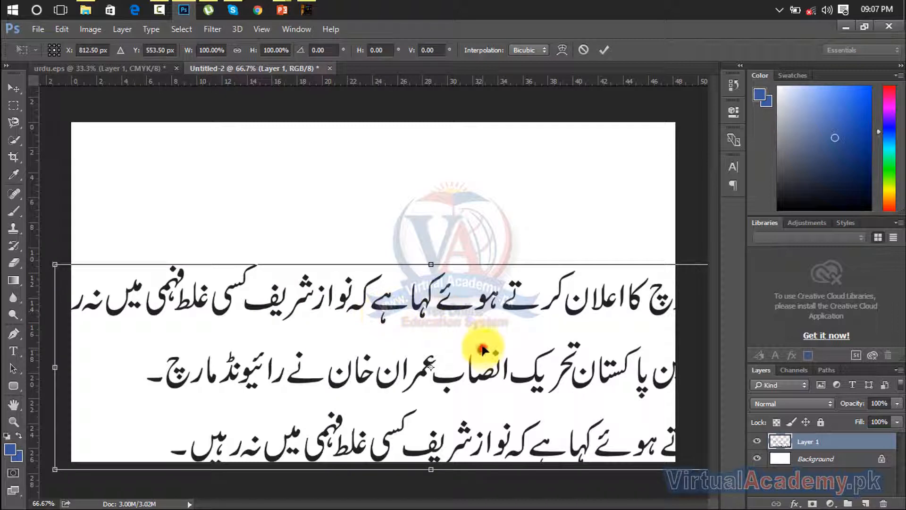
left_click_drag(483, 350, 525, 298)
left_click_drag(97, 214, 388, 314)
left_click_drag(482, 372, 297, 344)
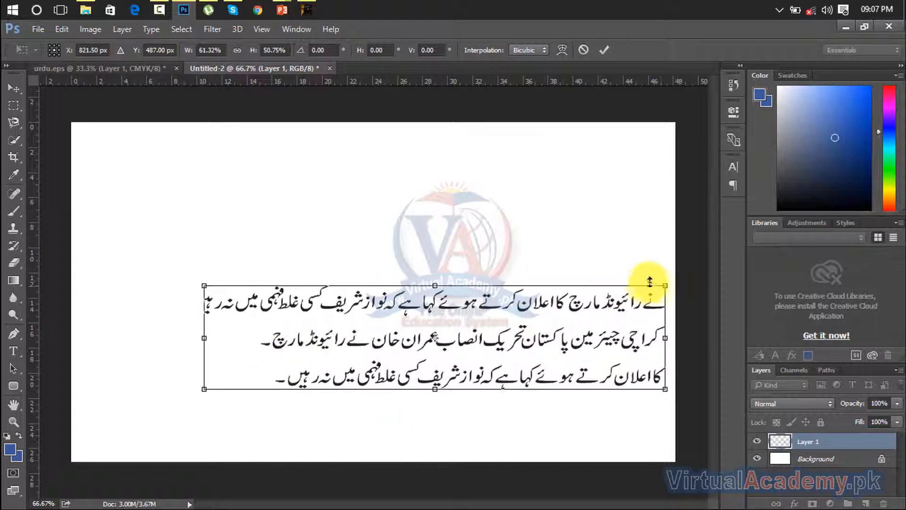
left_click_drag(665, 284, 617, 303)
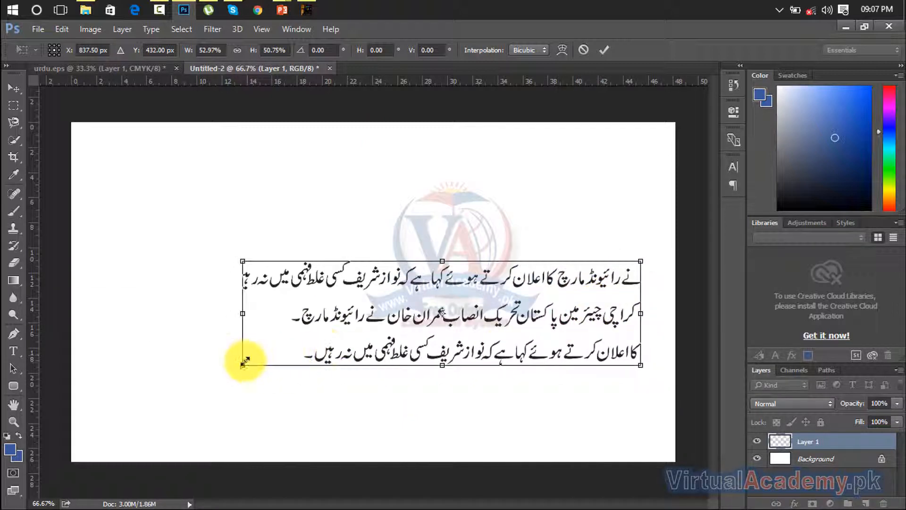
left_click_drag(243, 363, 139, 420)
left_click(13, 88)
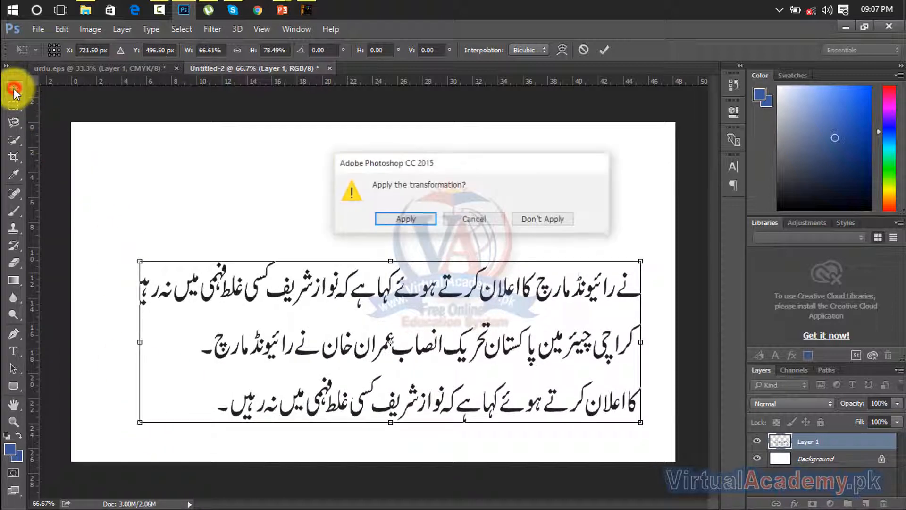
left_click(413, 218)
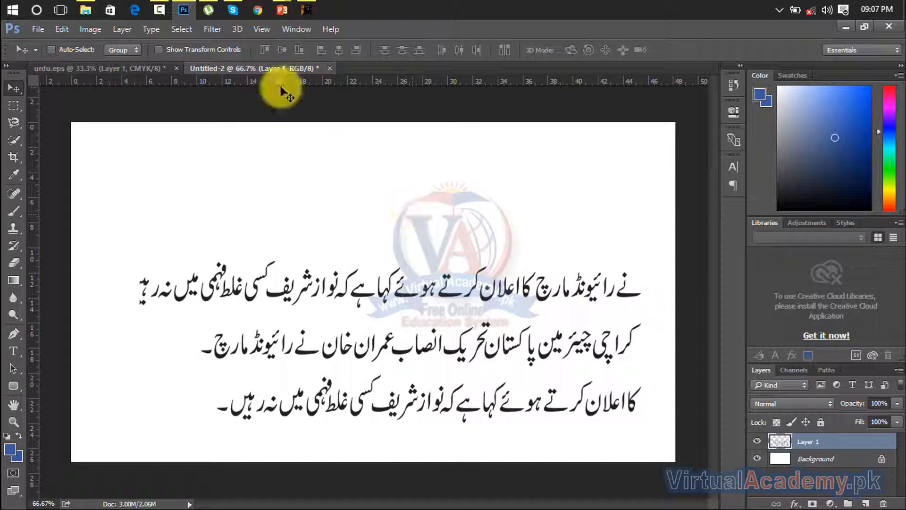
Select only the heading line in urdu.eps with a rectangular marquee and copy it into Untitled-2, placed above the paragraph
left_click(140, 68)
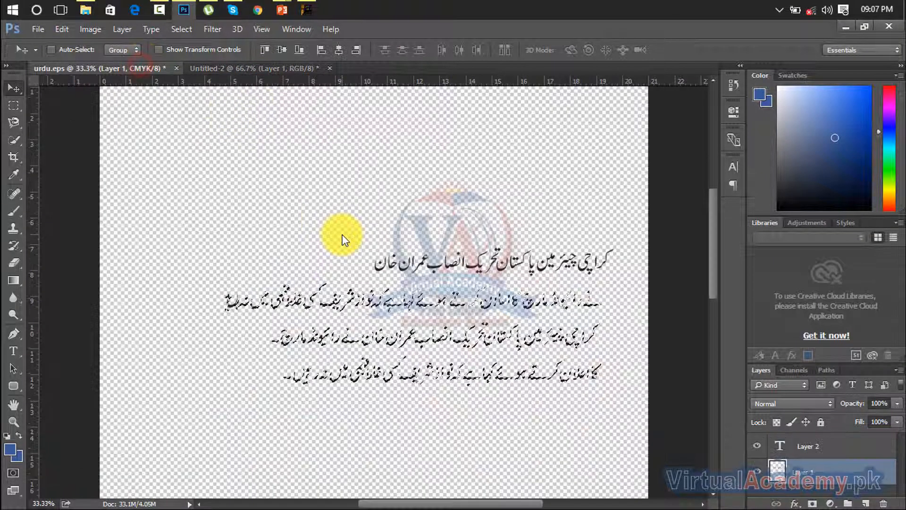
left_click(14, 105)
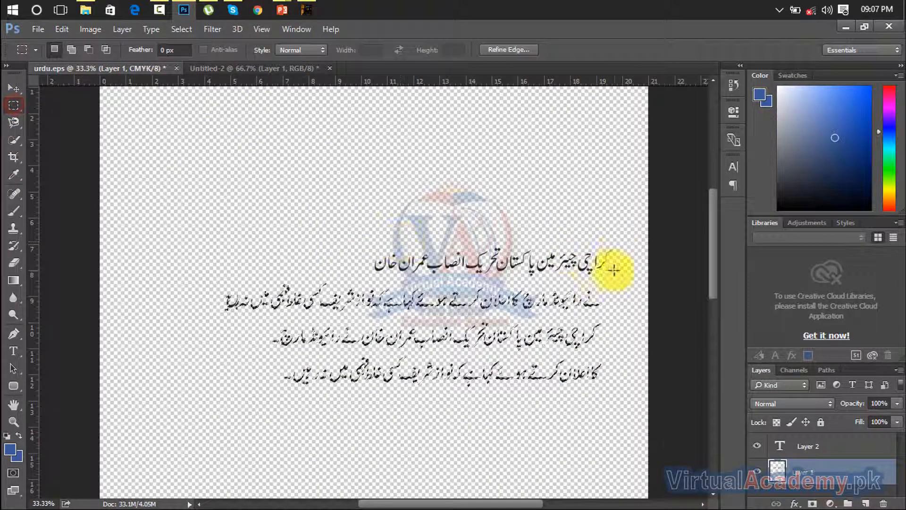
left_click_drag(619, 239, 360, 279)
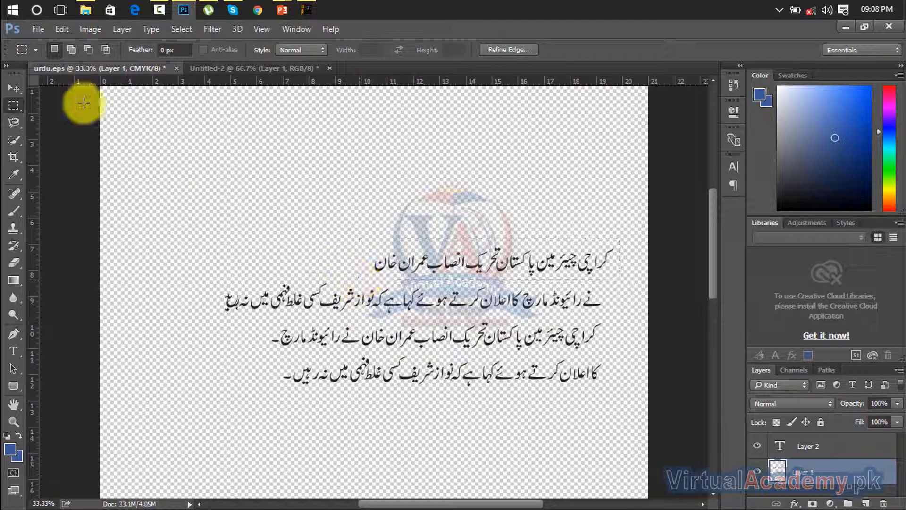
left_click(14, 88)
left_click_drag(475, 274, 410, 197)
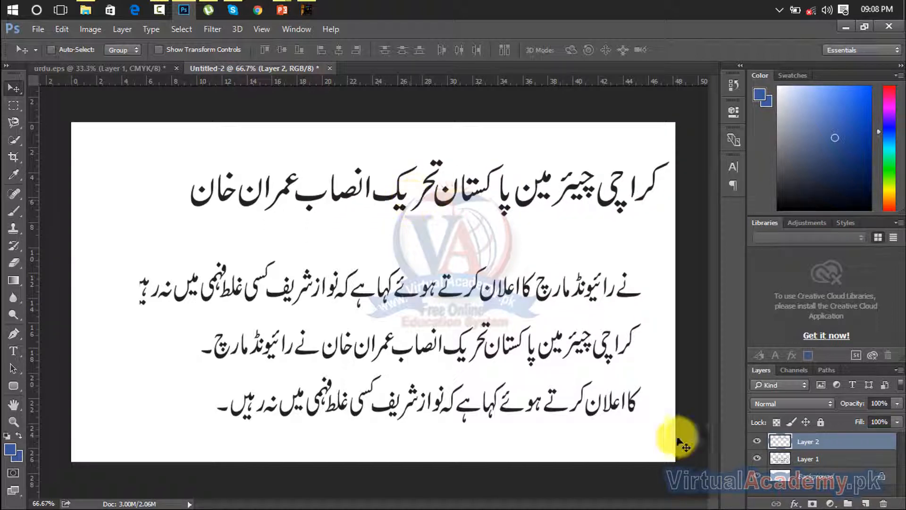
Move the paragraph on Layer 1 up closer beneath the heading and shift it slightly to the right
left_click(774, 463)
key("shift+Up")
key("shift+Up")
key("shift+Up")
key("shift+Up")
key("shift+Up")
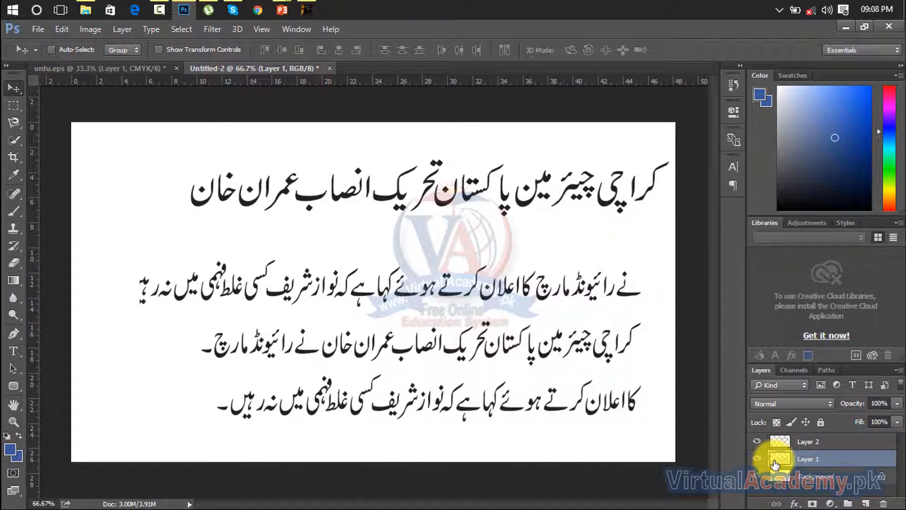
key("shift+Up")
key("shift+Up")
key("shift+Up")
key("shift+Up")
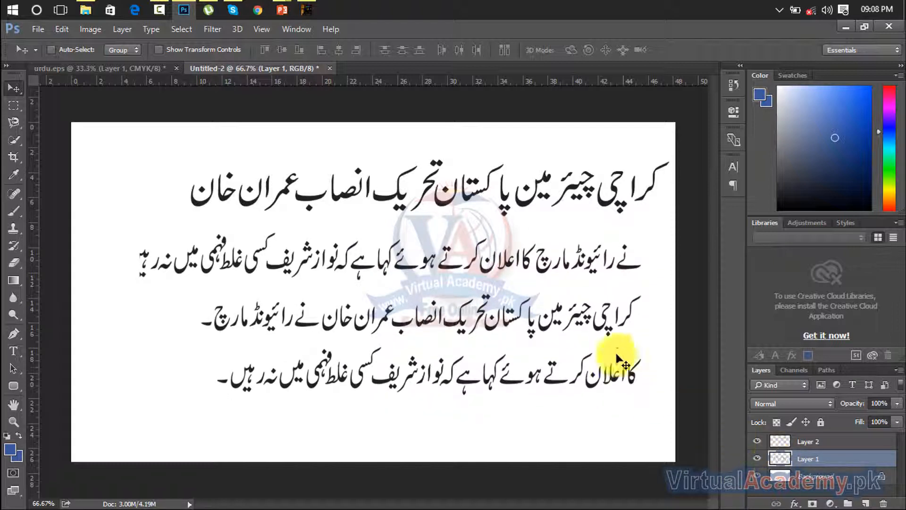
mouse_move(561, 191)
left_mouse_down()
mouse_move(551, 191)
mouse_move(565, 194)
left_mouse_up()
Enlarge the heading on Layer 2 to about 104% width and 122% height, and apply the transformation
left_click(788, 446)
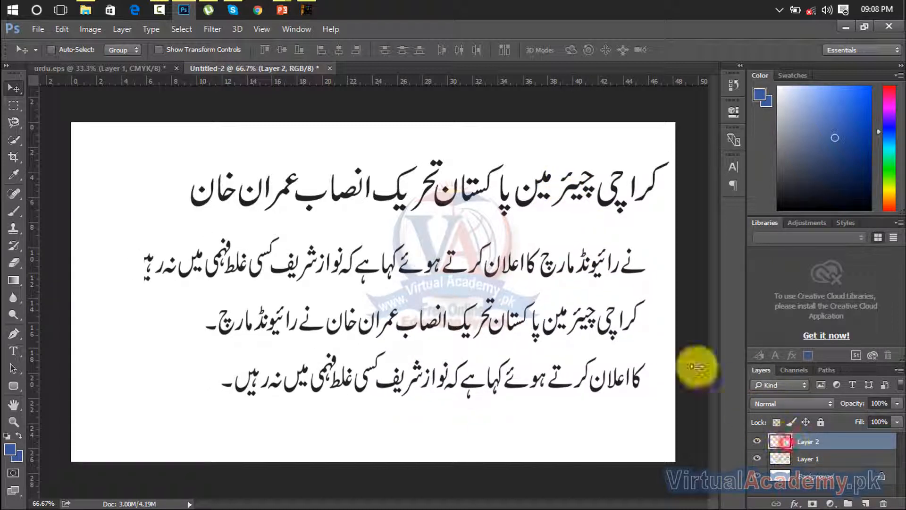
left_click_drag(565, 161, 550, 173)
key("ctrl+t")
left_click_drag(656, 166, 675, 155)
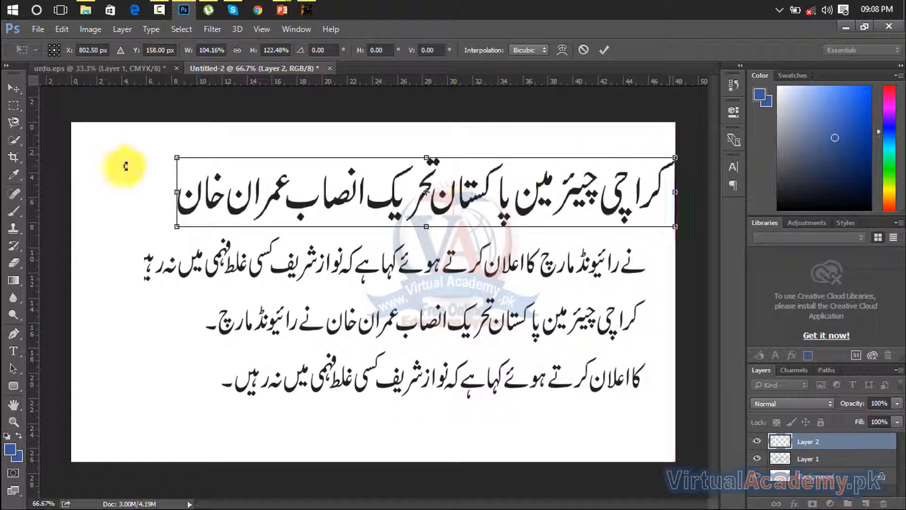
left_click(13, 87)
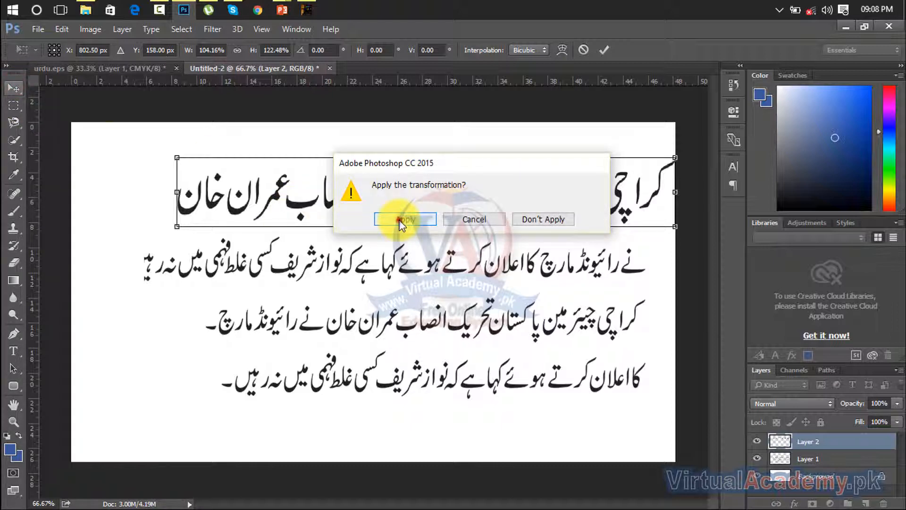
left_click(400, 221)
Add a Color Overlay layer style to Layer 2 with the overlay colour set to red, fb0000
right_click(789, 446)
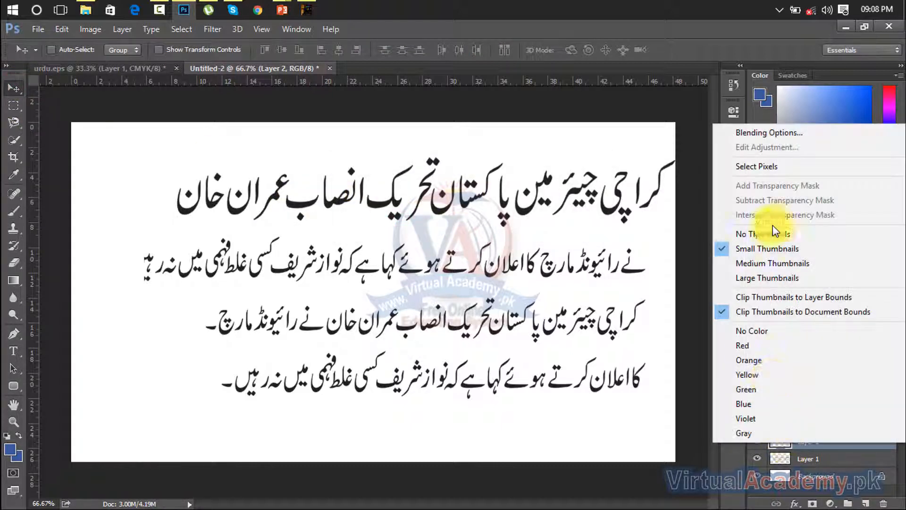
left_click(767, 132)
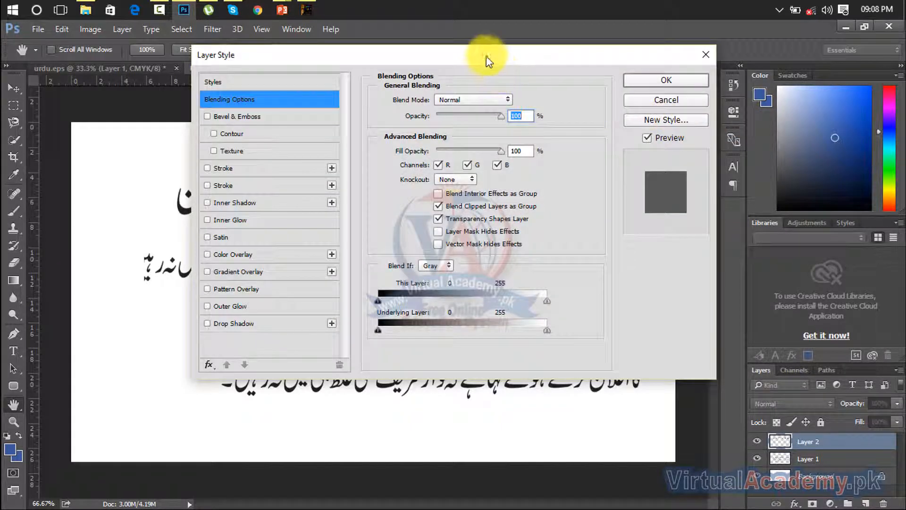
left_click_drag(487, 59, 905, 132)
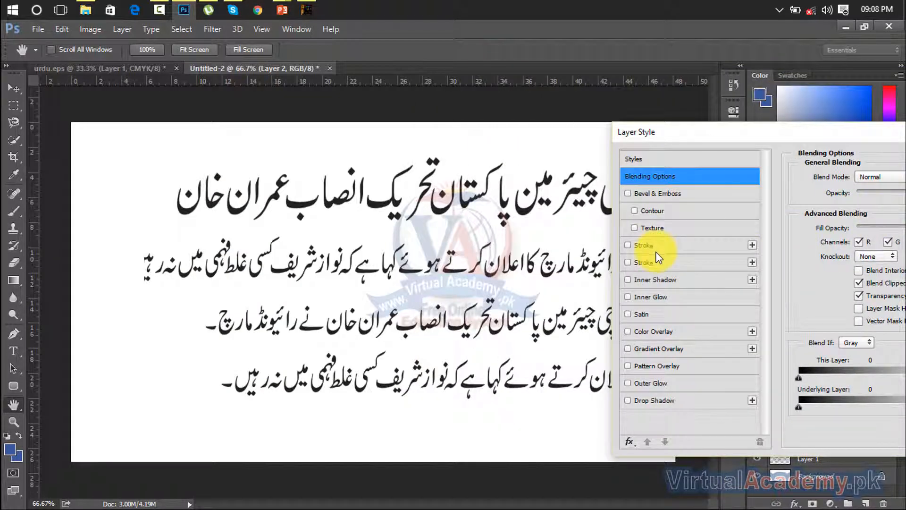
left_click(653, 331)
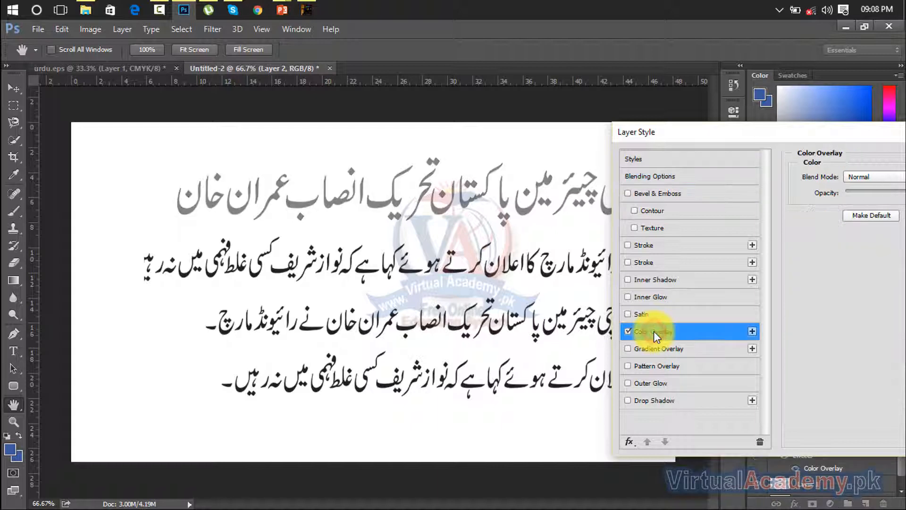
left_click_drag(845, 132, 433, 230)
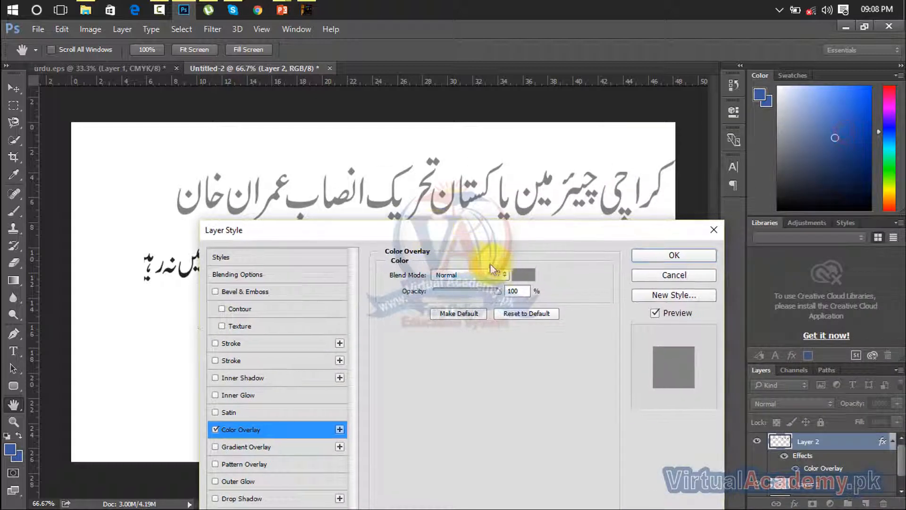
left_click(521, 274)
left_click_drag(567, 191, 654, 81)
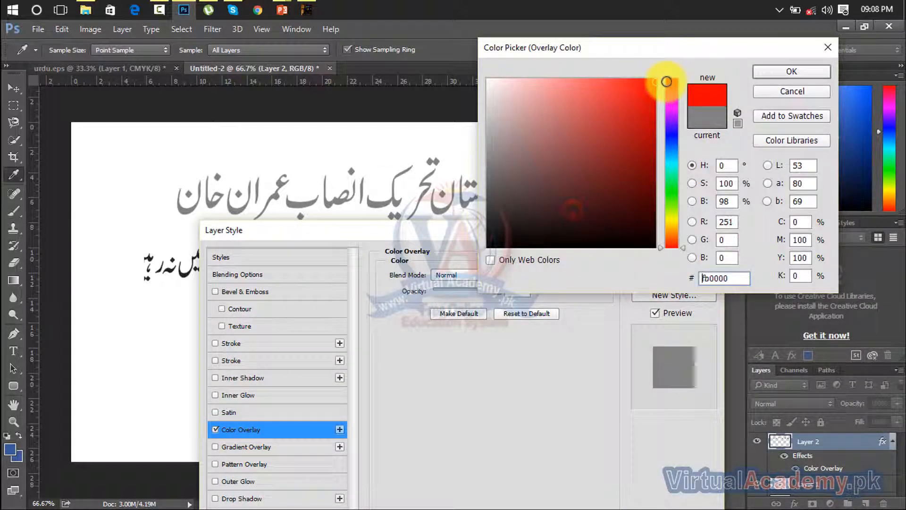
left_click(782, 69)
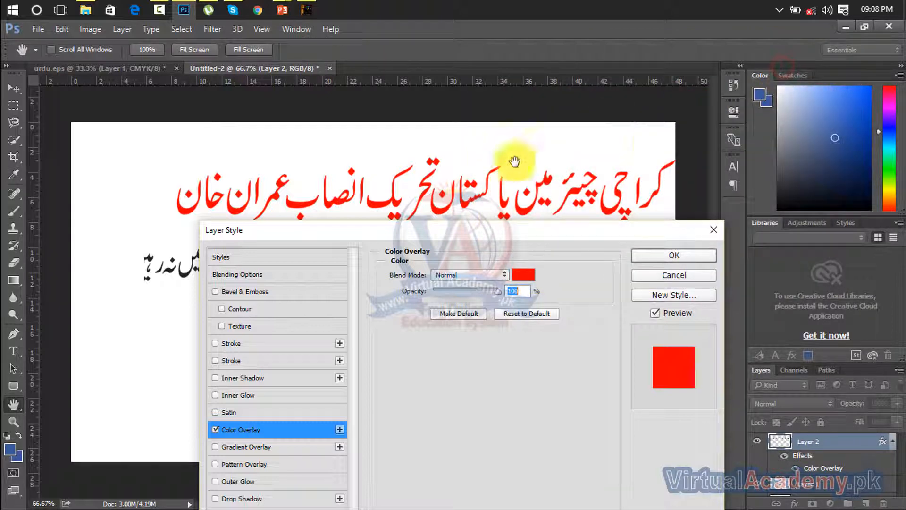
Add a Stroke effect to the heading on Layer 2 with the stroke colour set to red, ff0000
left_click_drag(645, 236, 584, 278)
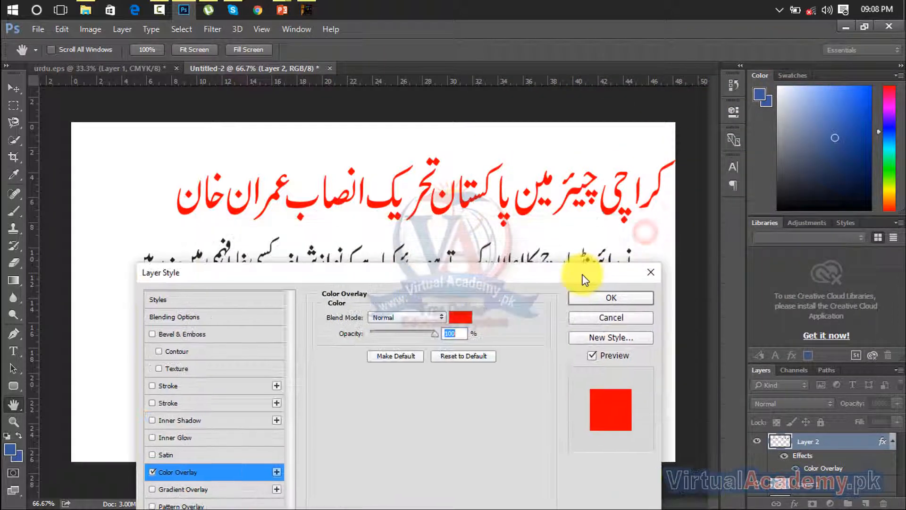
left_click_drag(356, 273, 865, 20)
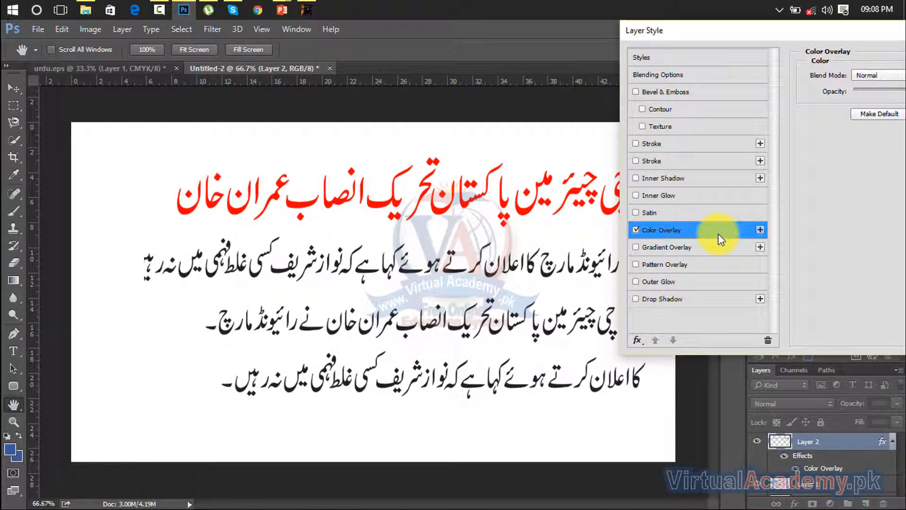
left_click(658, 160)
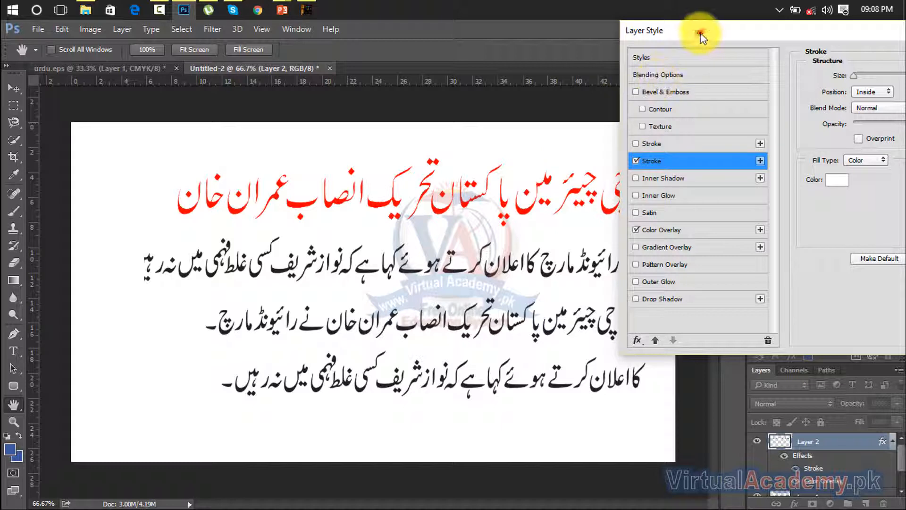
left_click_drag(700, 33, 665, 30)
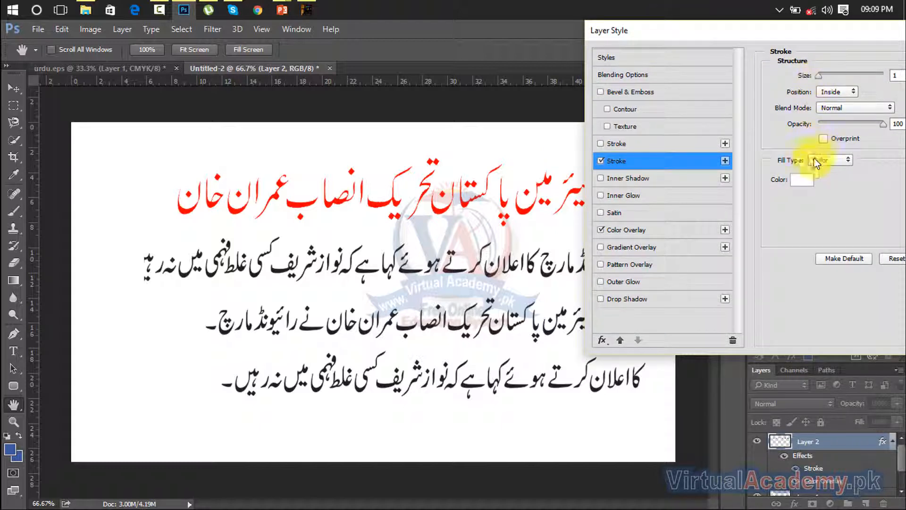
left_click(801, 184)
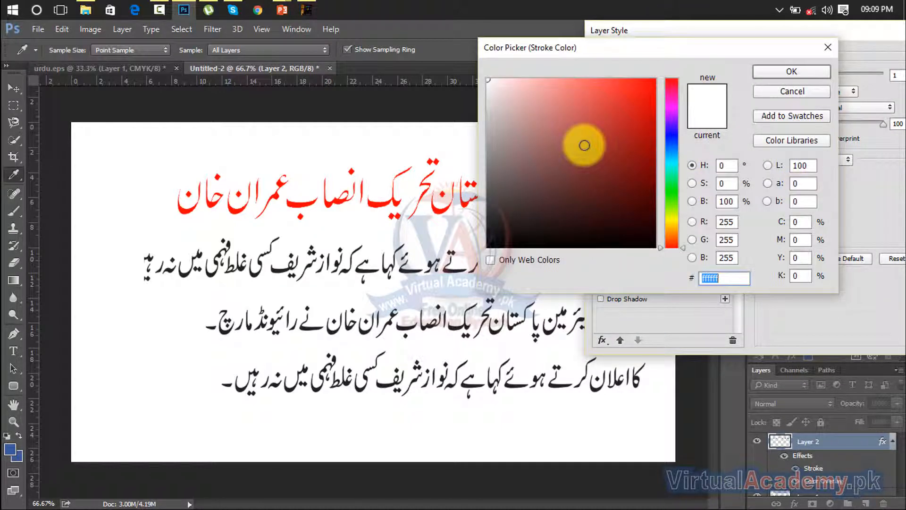
mouse_move(583, 146)
left_mouse_down()
mouse_move(540, 168)
mouse_move(498, 238)
left_mouse_up()
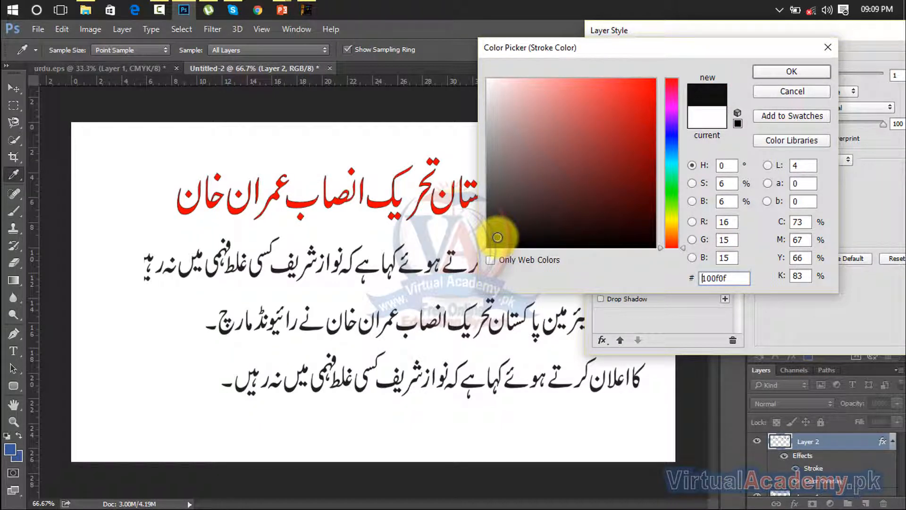
left_click_drag(497, 238, 677, 63)
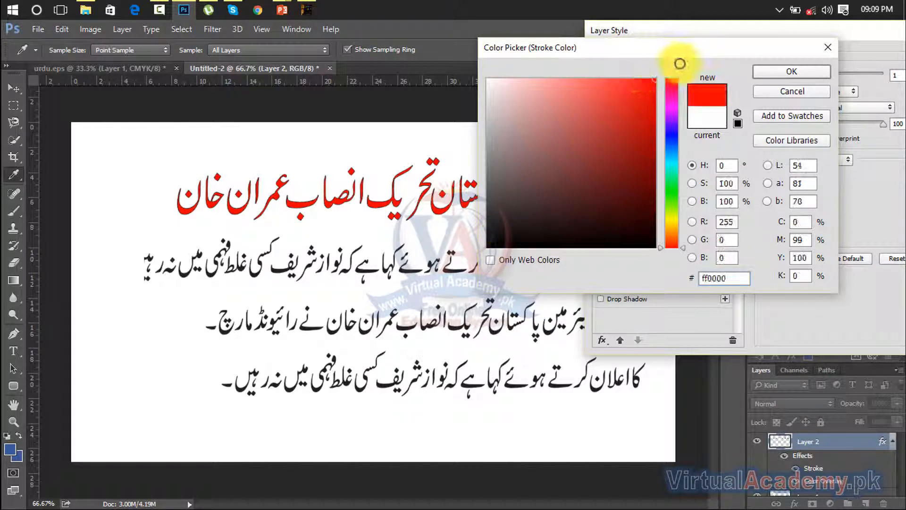
left_click(797, 74)
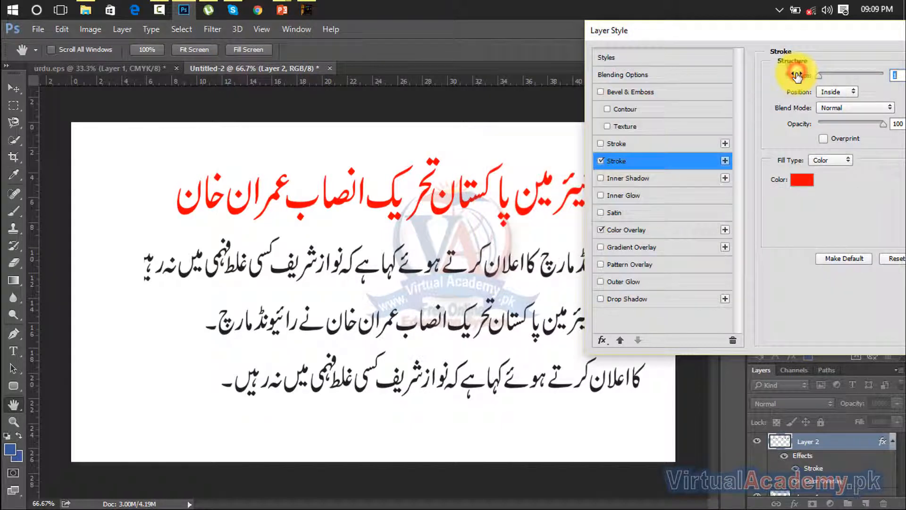
Change the heading's Color Overlay colour to blue, 2f08f5, keeping the overlay enabled
left_click(601, 229)
left_click(628, 230)
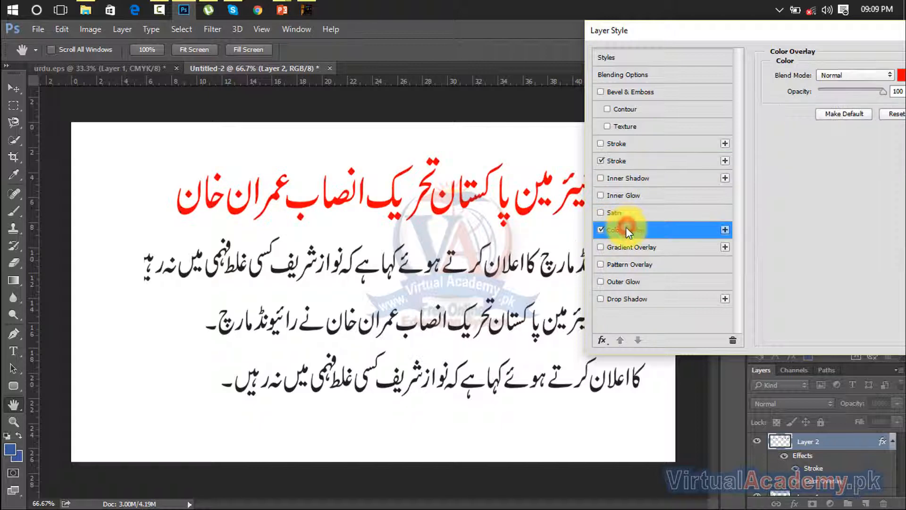
left_click(902, 76)
left_click_drag(607, 152, 449, 77)
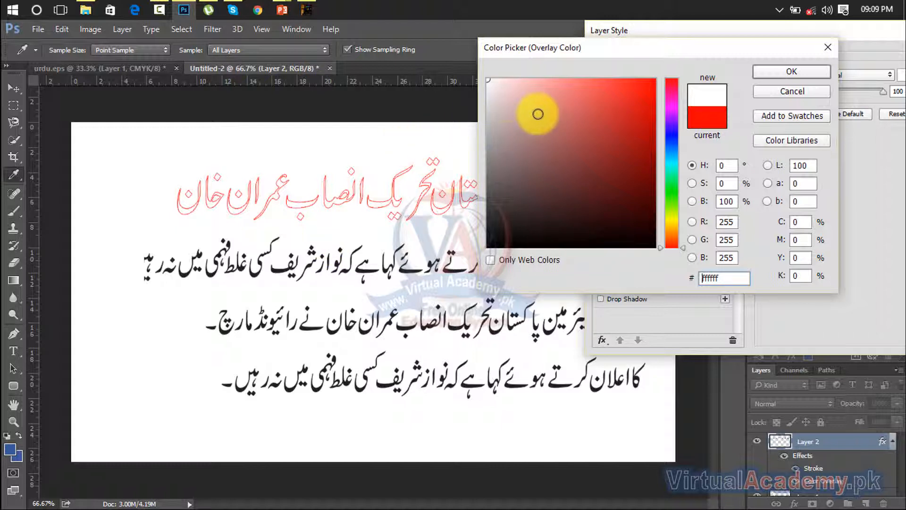
left_click_drag(672, 175, 673, 131)
left_click_drag(609, 124, 650, 86)
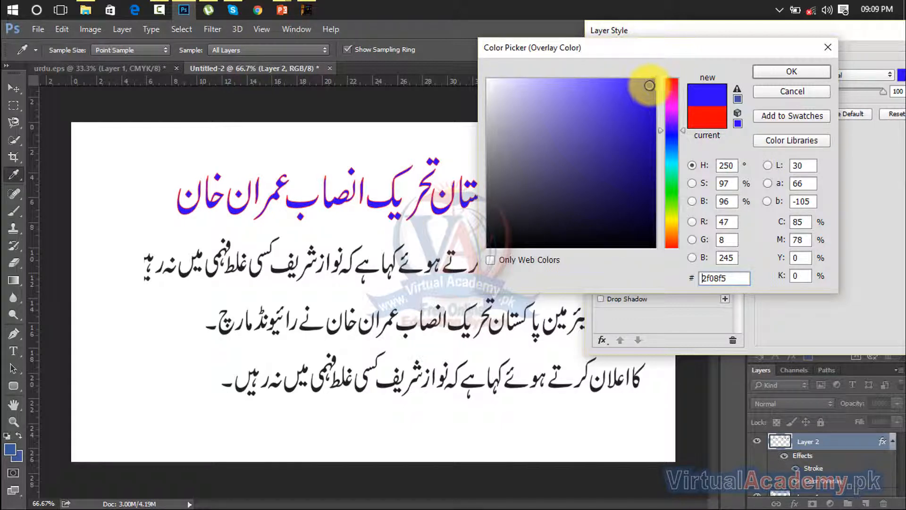
left_click(798, 71)
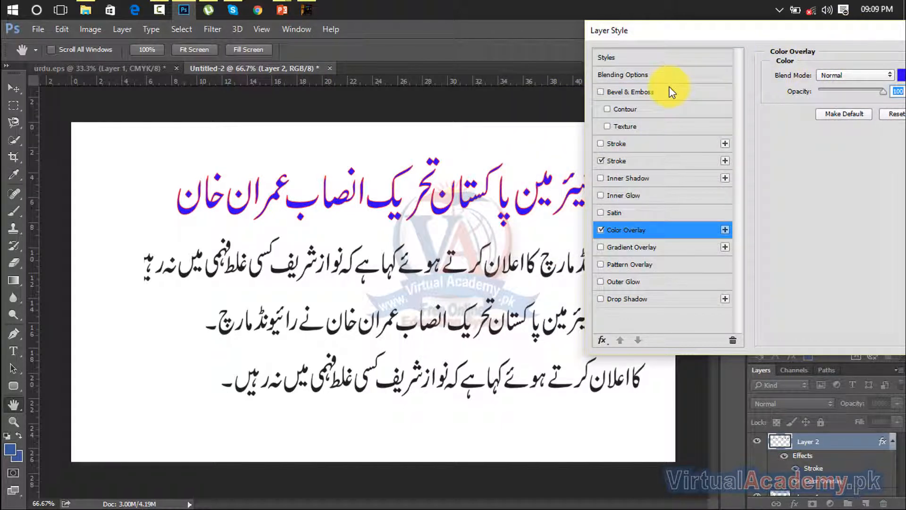
Add a Drop Shadow to the heading on Layer 2 and set its Stroke to Outside position with a size of about 9 px
left_click(614, 296)
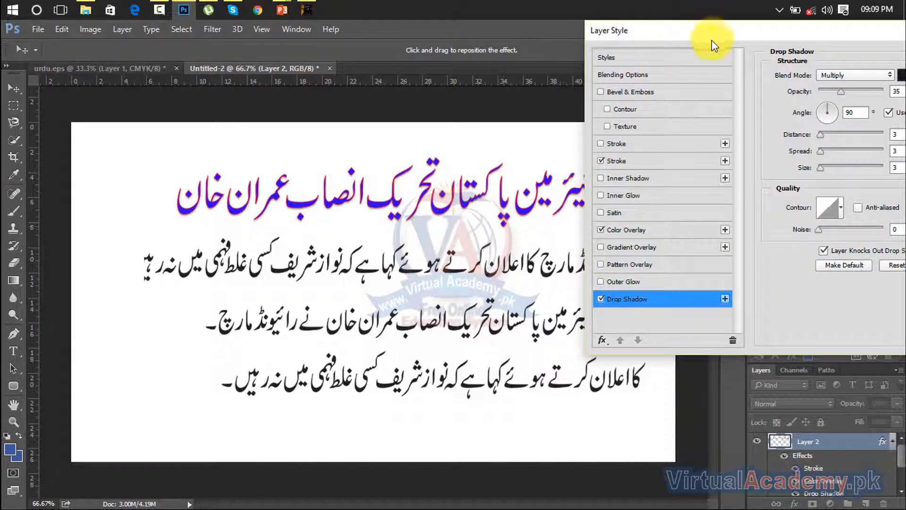
left_click_drag(716, 34, 633, 25)
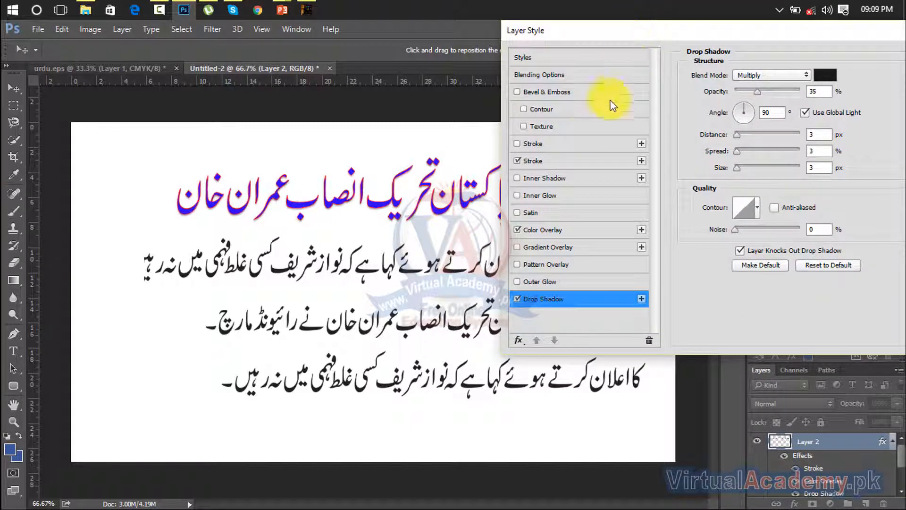
left_click(555, 166)
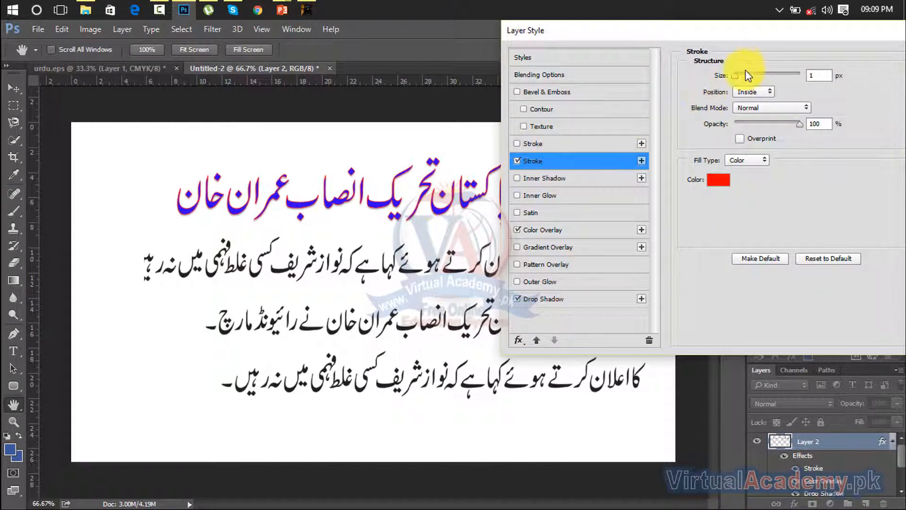
left_click_drag(737, 77, 733, 77)
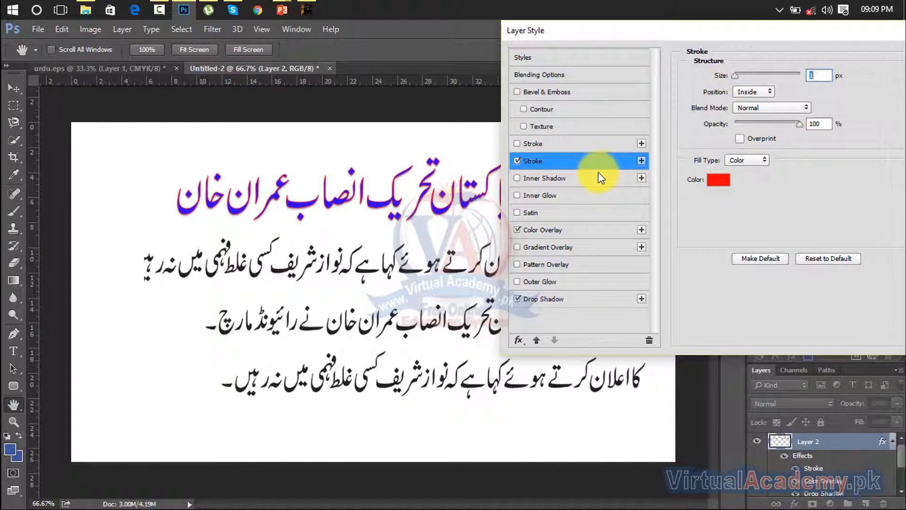
left_click(750, 92)
left_click(743, 102)
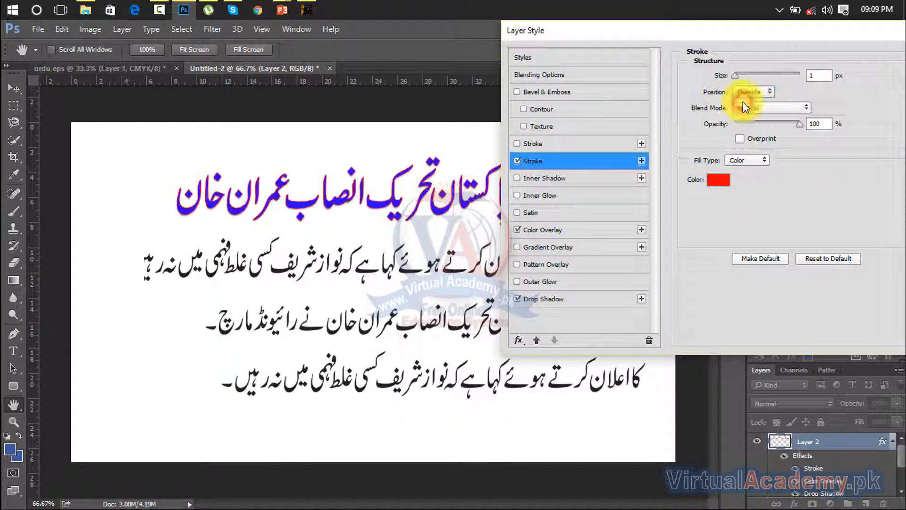
left_click_drag(732, 77, 741, 76)
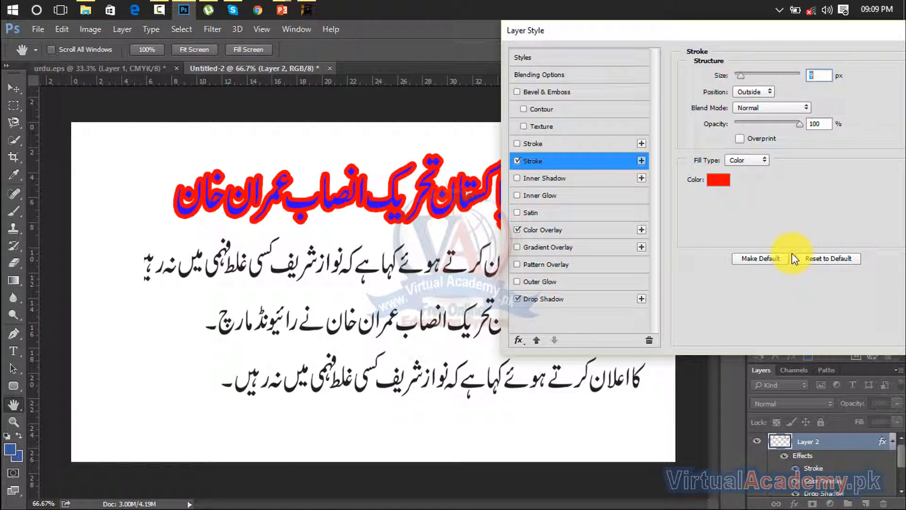
left_click(714, 180)
left_click_drag(570, 133, 368, 36)
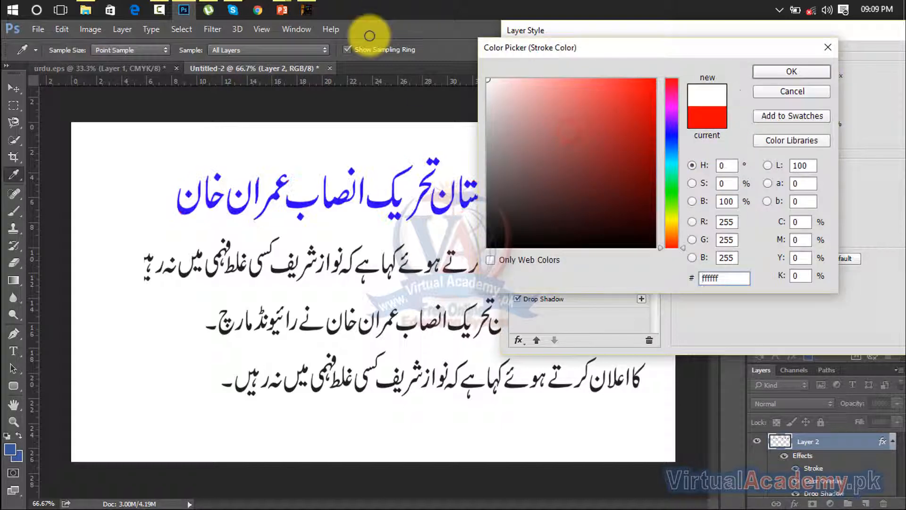
mouse_move(471, 91)
left_mouse_down()
mouse_move(495, 92)
mouse_move(541, 119)
left_mouse_up()
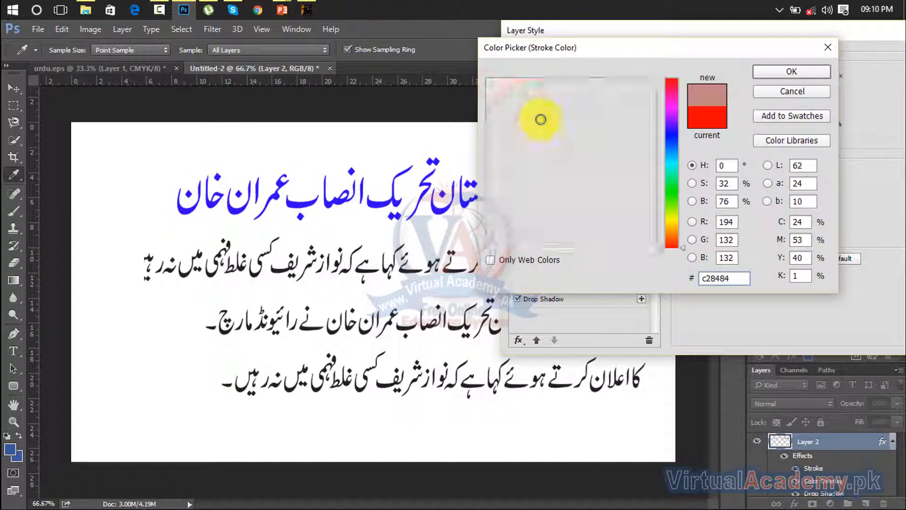
left_click(827, 45)
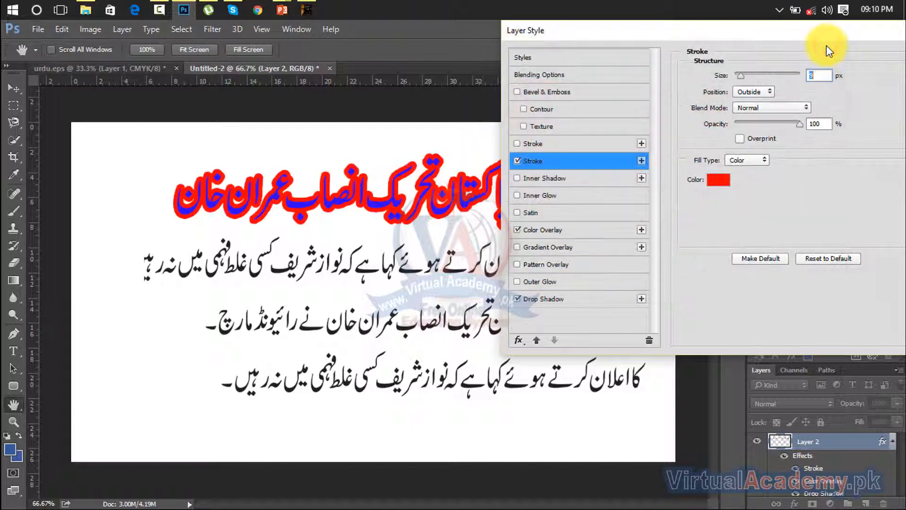
Change the heading's Color Overlay to white, apply the layer style, and shift the heading slightly up and left
left_click(525, 230)
left_click(825, 74)
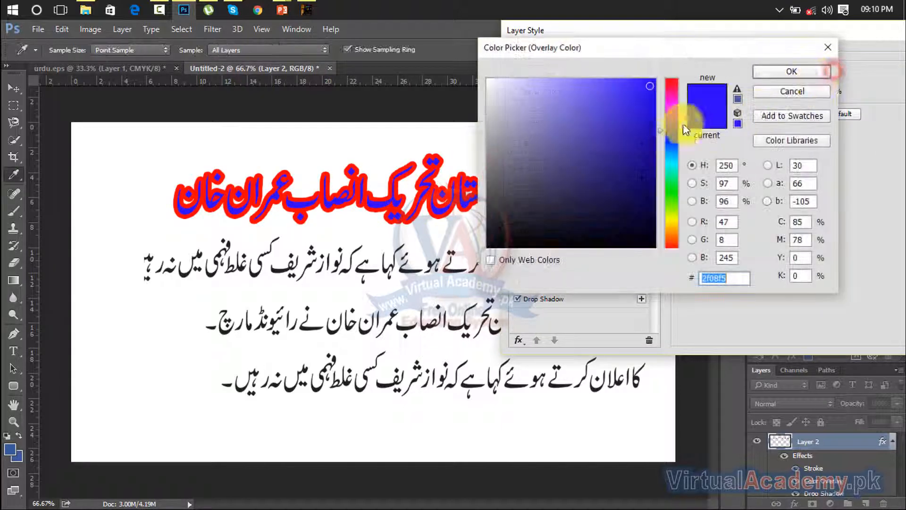
left_click(469, 69)
left_click(792, 72)
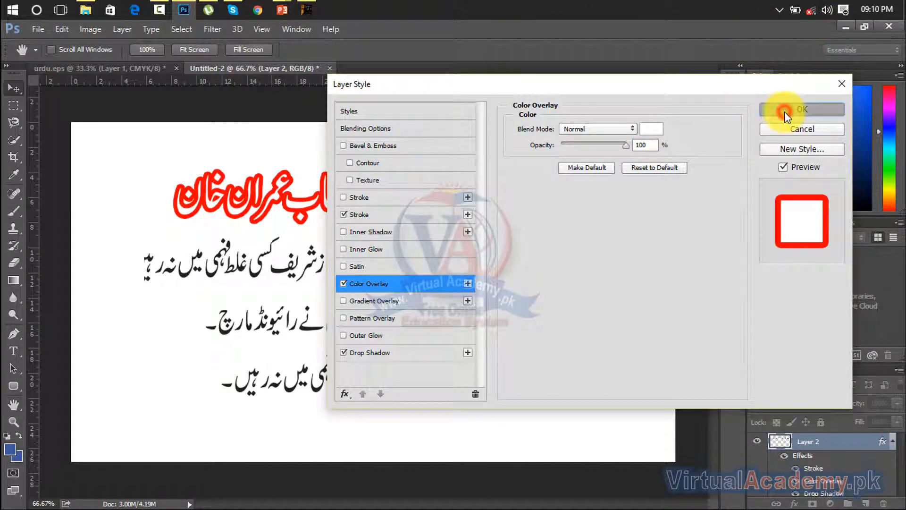
left_click(784, 111)
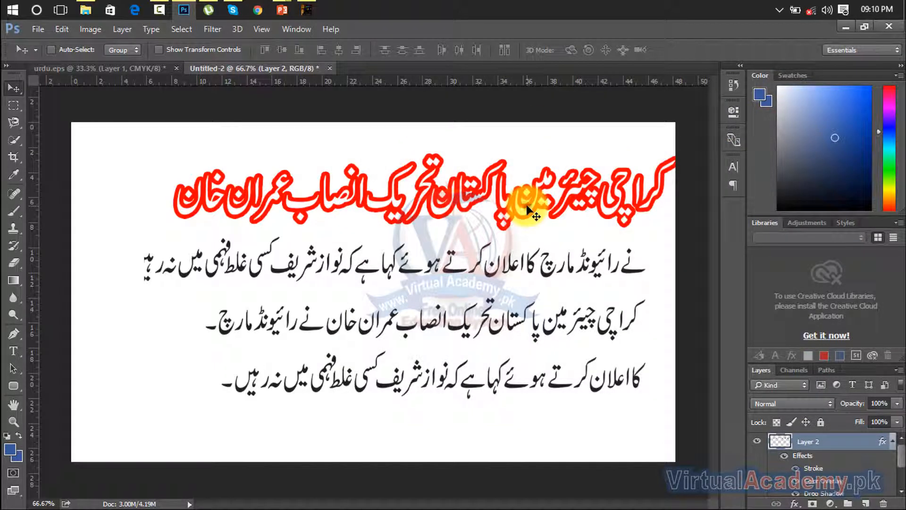
left_click_drag(529, 210, 521, 202)
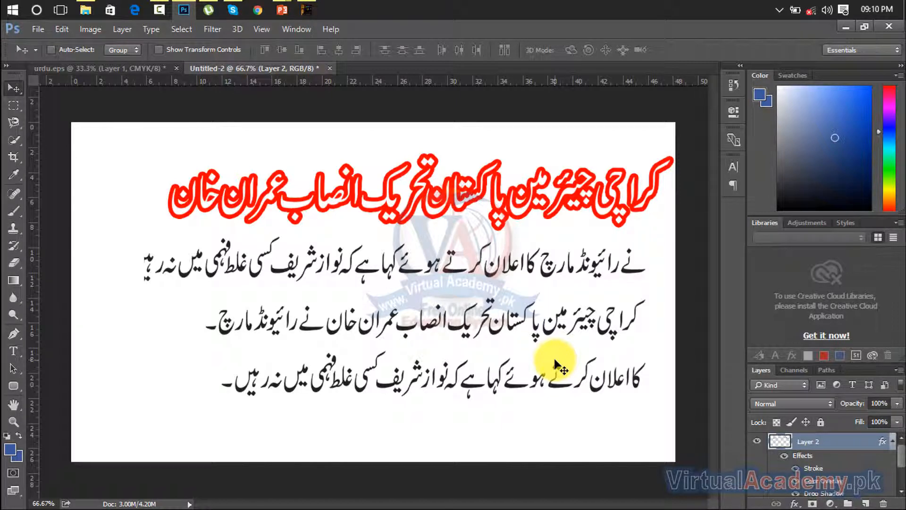
Delete the first body line below the heading from Layer 1 and move the remaining two lines up into its place
left_click(14, 105)
left_click_drag(656, 241, 122, 291)
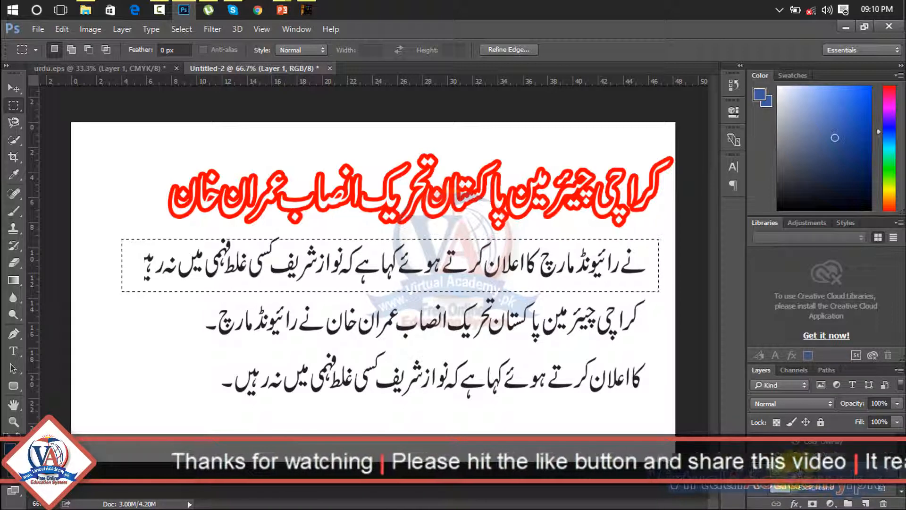
left_click(671, 490)
key("Delete")
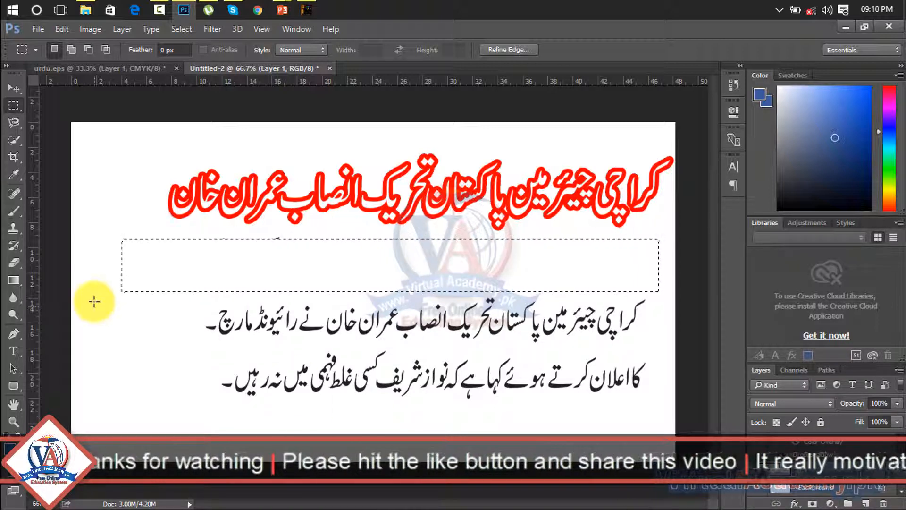
left_click(251, 231)
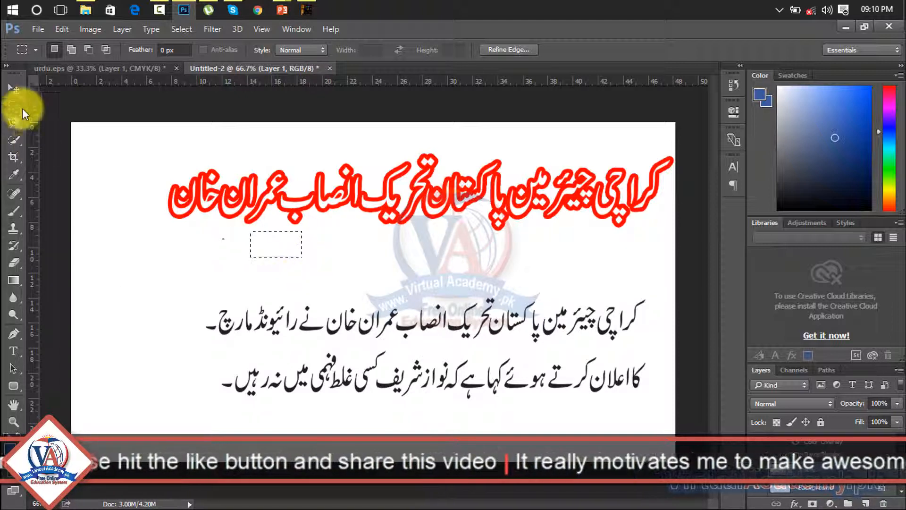
left_click(14, 88)
left_click_drag(400, 321, 412, 274)
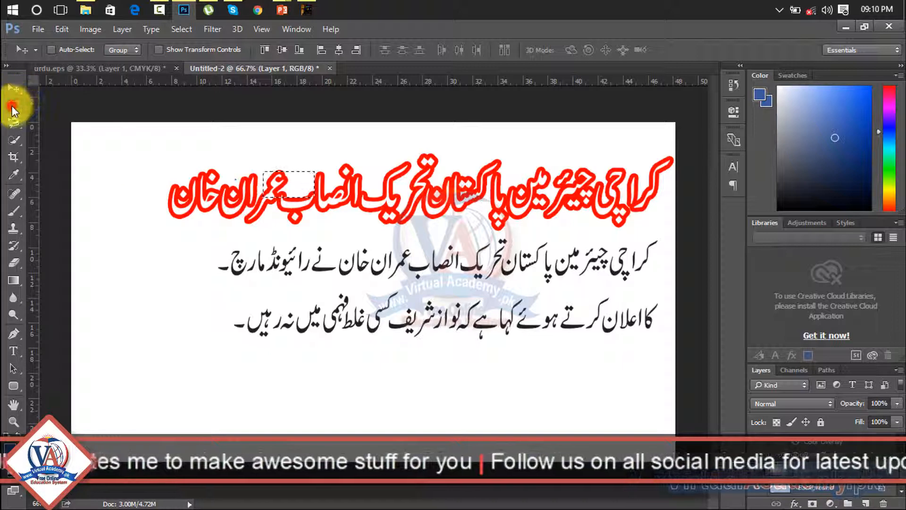
Try to free-transform the body text on Layer 1 with the small marquee selection still active
key("ctrl")
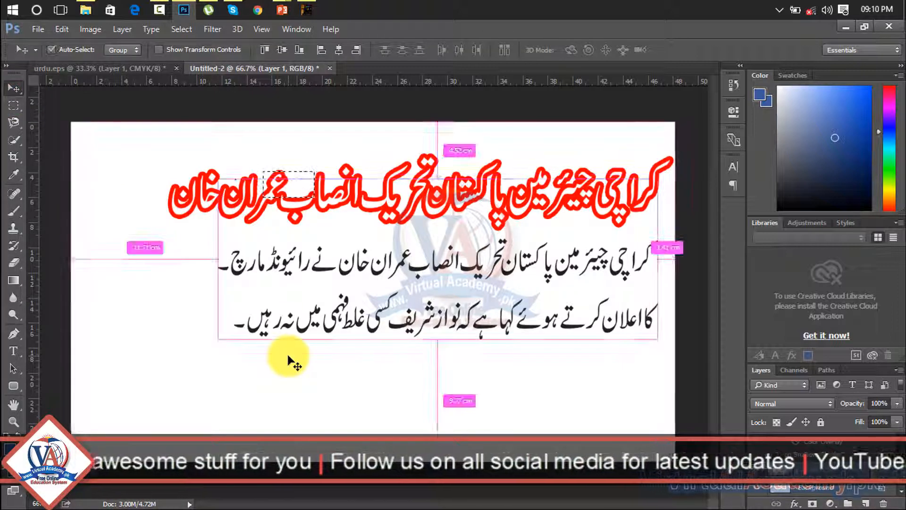
left_click(293, 360)
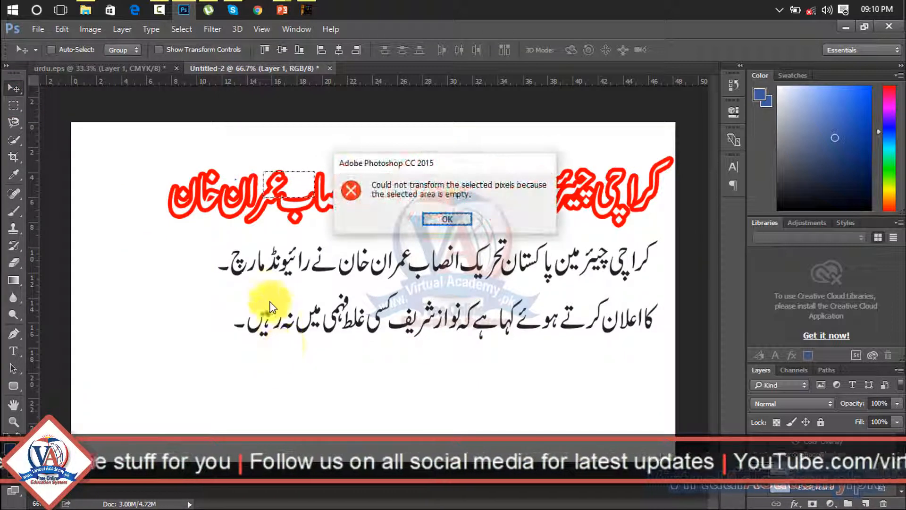
left_click(440, 225)
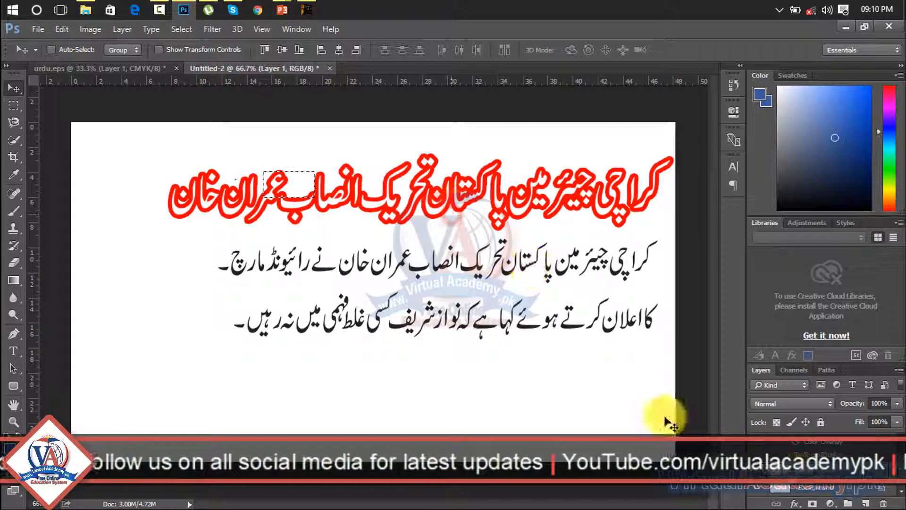
Clear the selection, then scale the two body lines on Layer 1 to about 90% width and place them directly beneath the heading
left_click(829, 491)
left_click(821, 469)
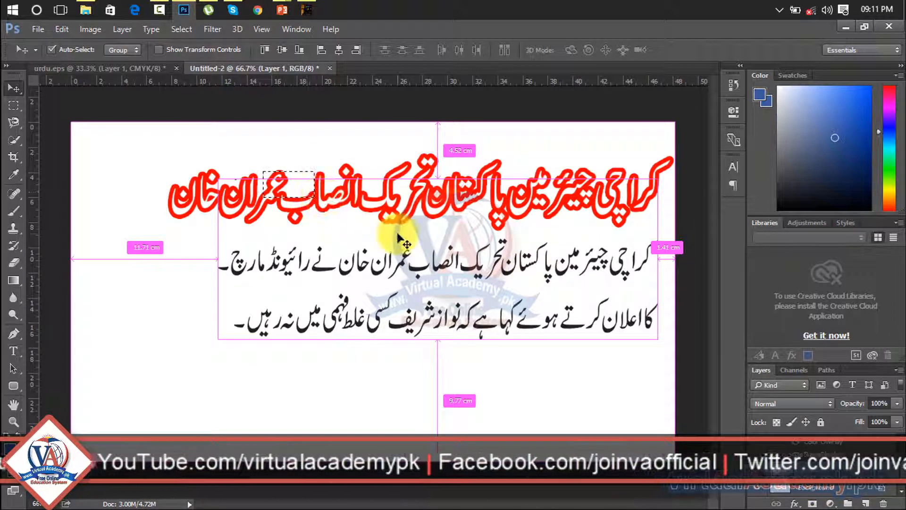
key("ctrl+d")
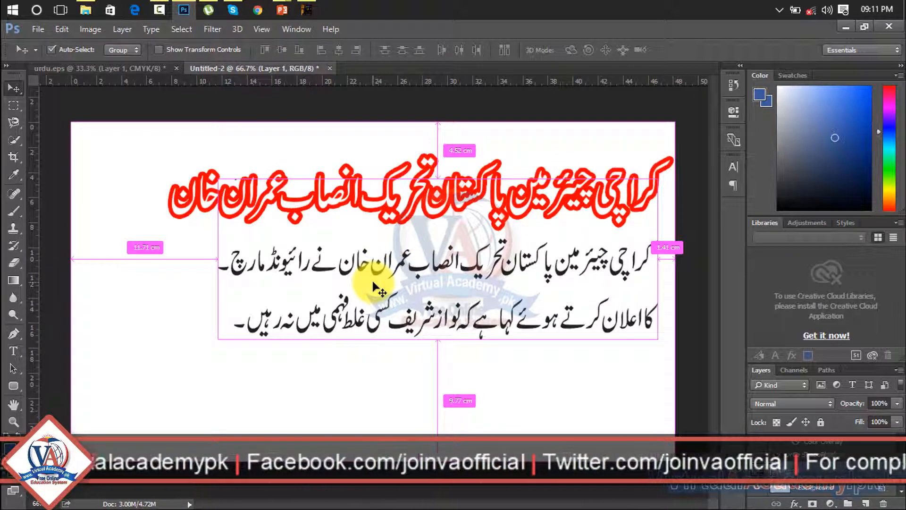
key("ctrl+t")
left_click_drag(222, 258, 106, 259)
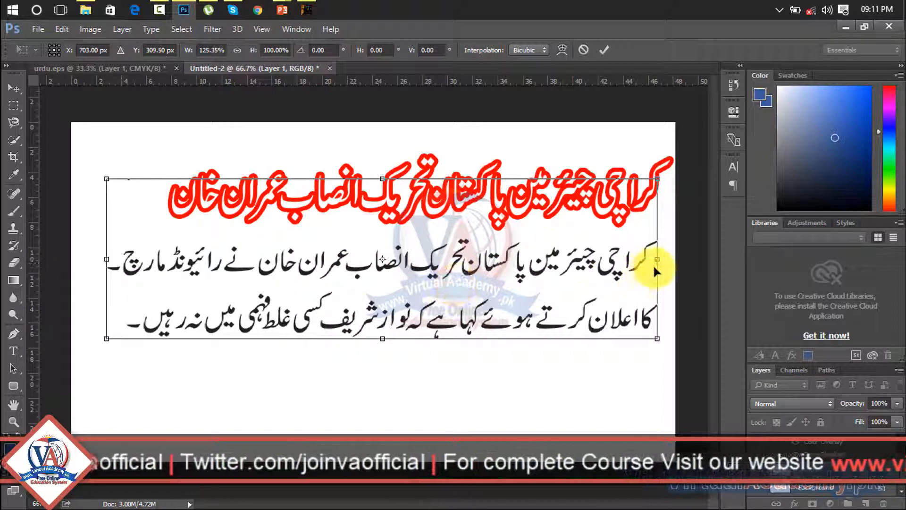
left_click_drag(659, 258, 501, 259)
left_click_drag(456, 280, 637, 219)
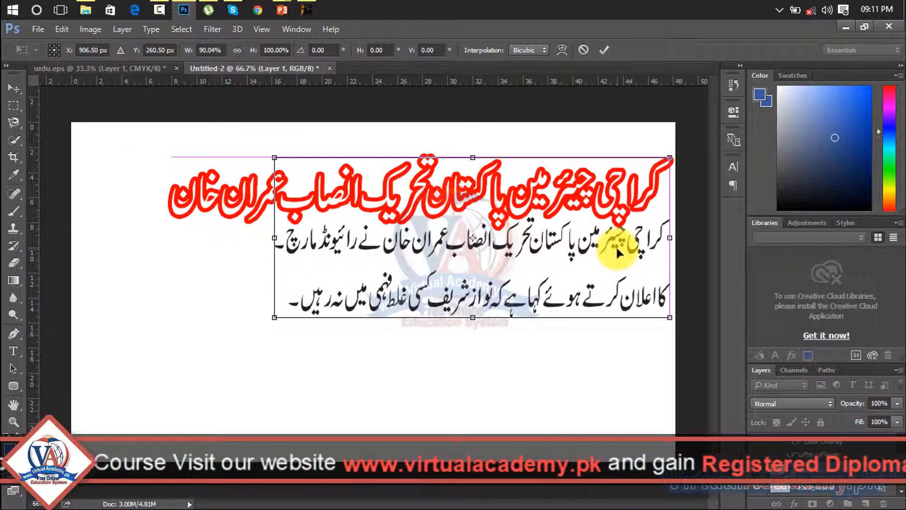
left_click(14, 88)
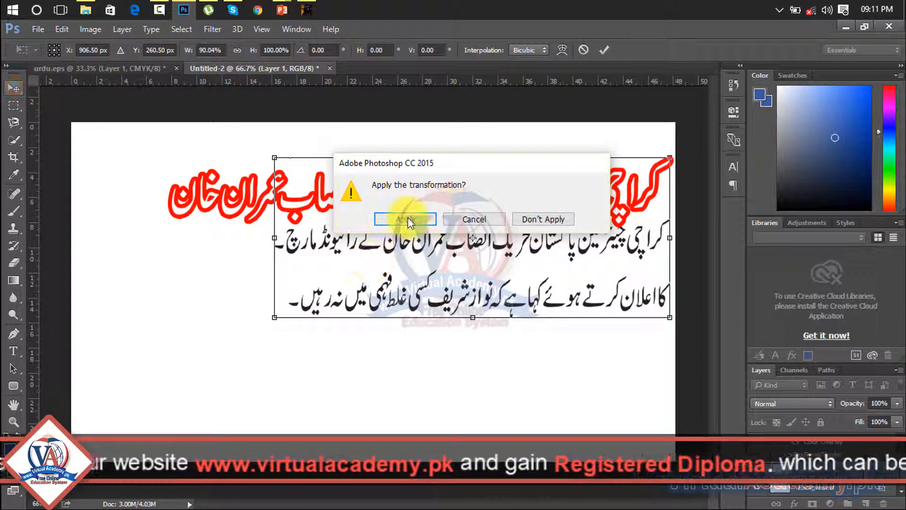
left_click(361, 218)
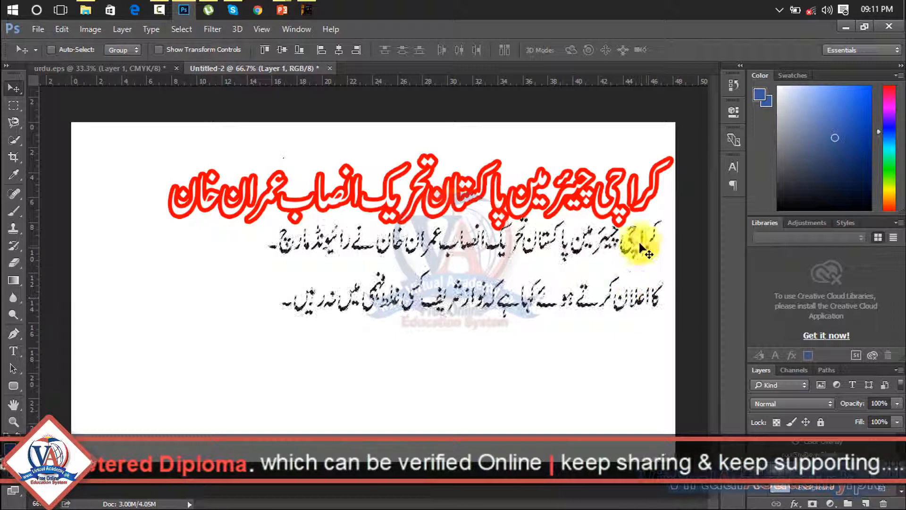
Set the foreground colour to blue, 0052ff, and fill the two body lines on Layer 1 with it
left_click(760, 94)
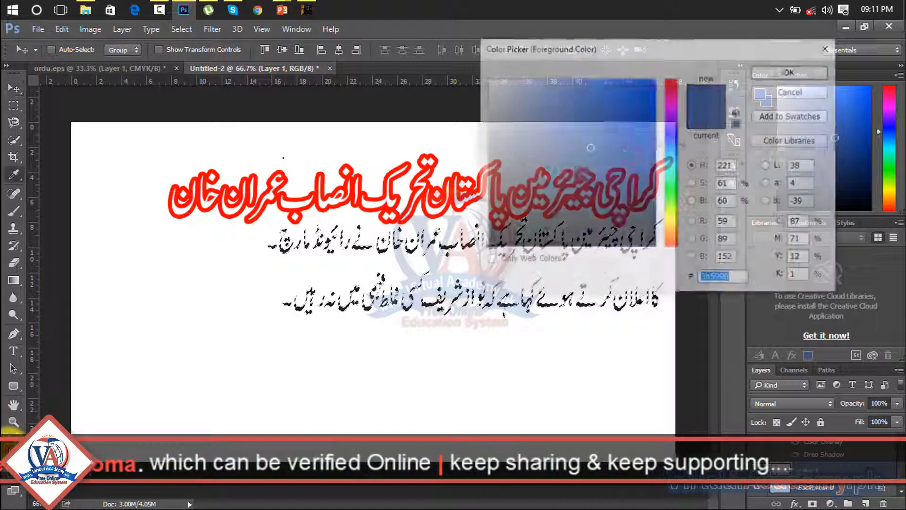
mouse_move(558, 142)
left_mouse_down()
mouse_move(573, 156)
mouse_move(550, 188)
mouse_move(659, 71)
left_mouse_up()
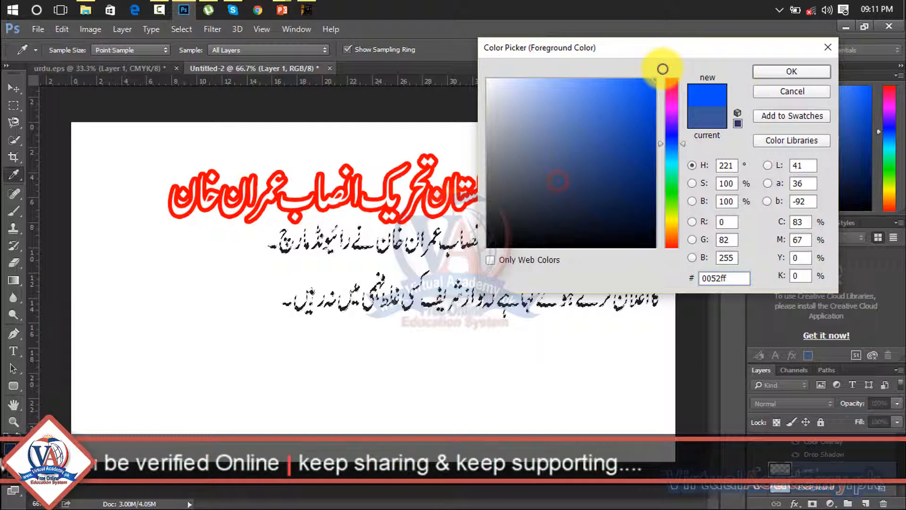
left_click(781, 76)
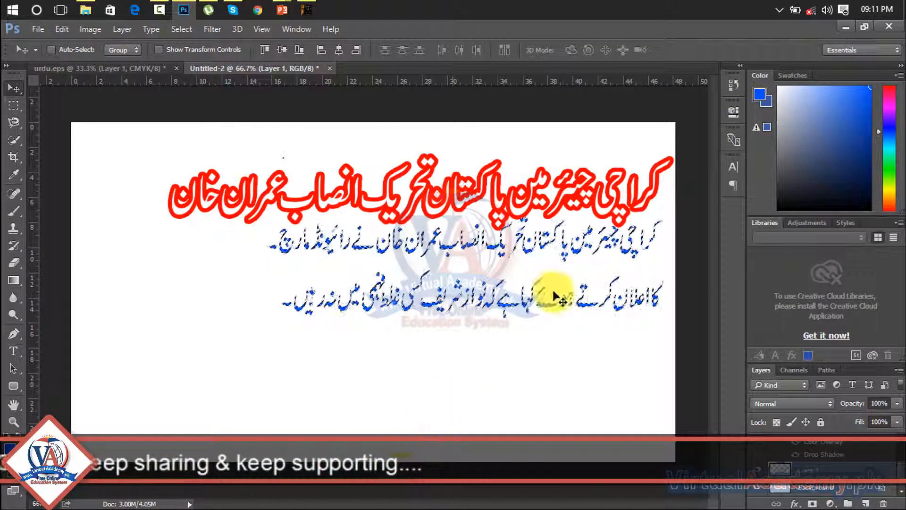
left_click(449, 388)
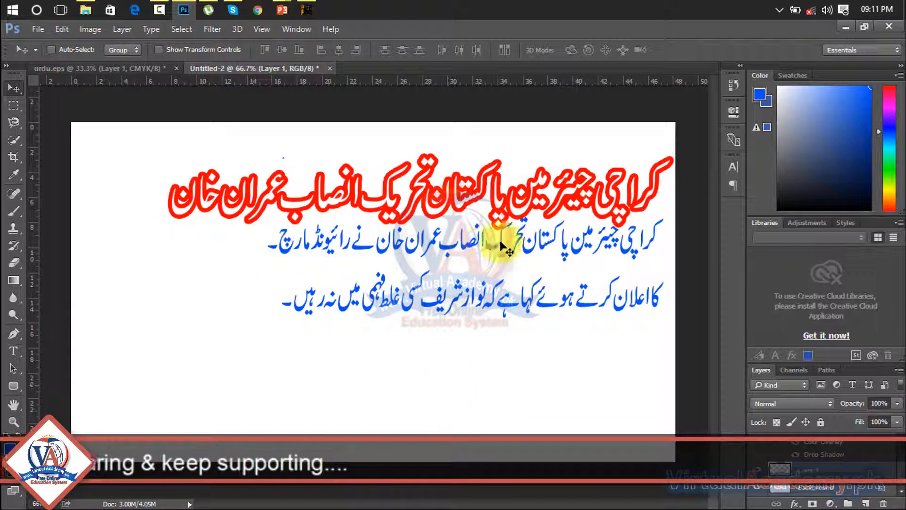